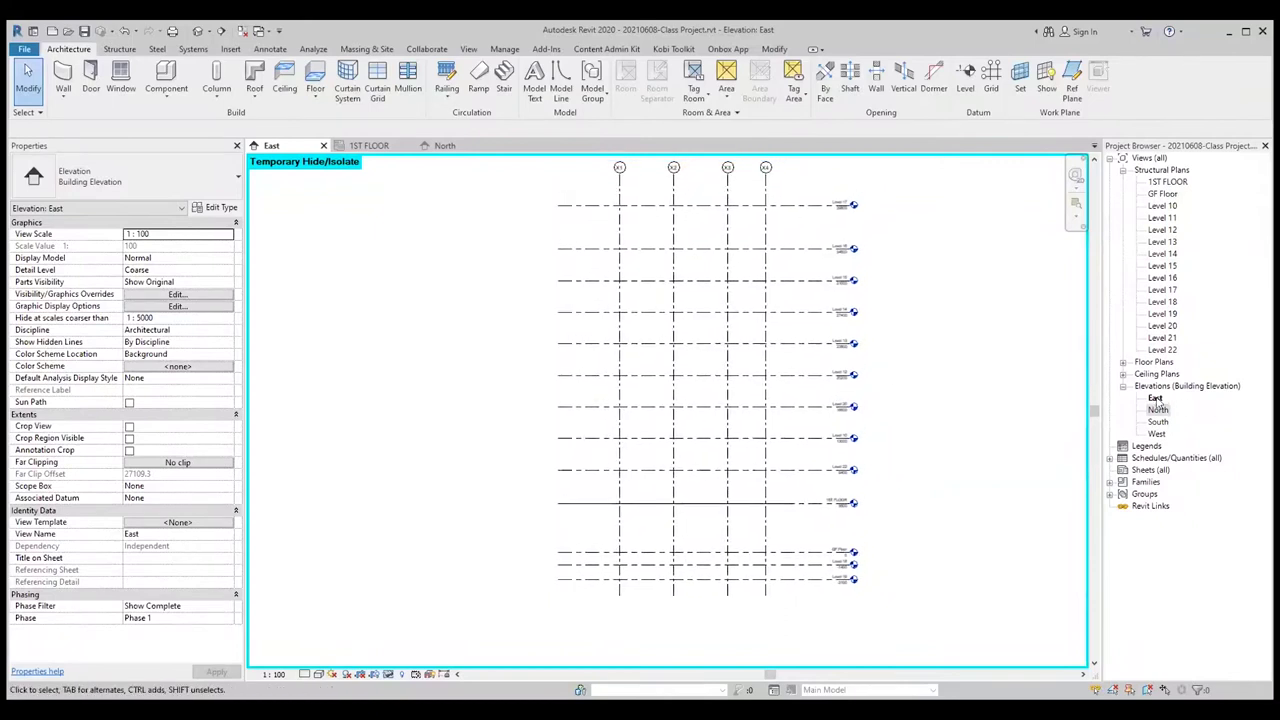
- Return to the East elevation and reset temporary hide/isolate (HR) to show all hidden elements
left_click(1157, 409)
left_click(1155, 398)
middle_click_drag(505, 264, 485, 265)
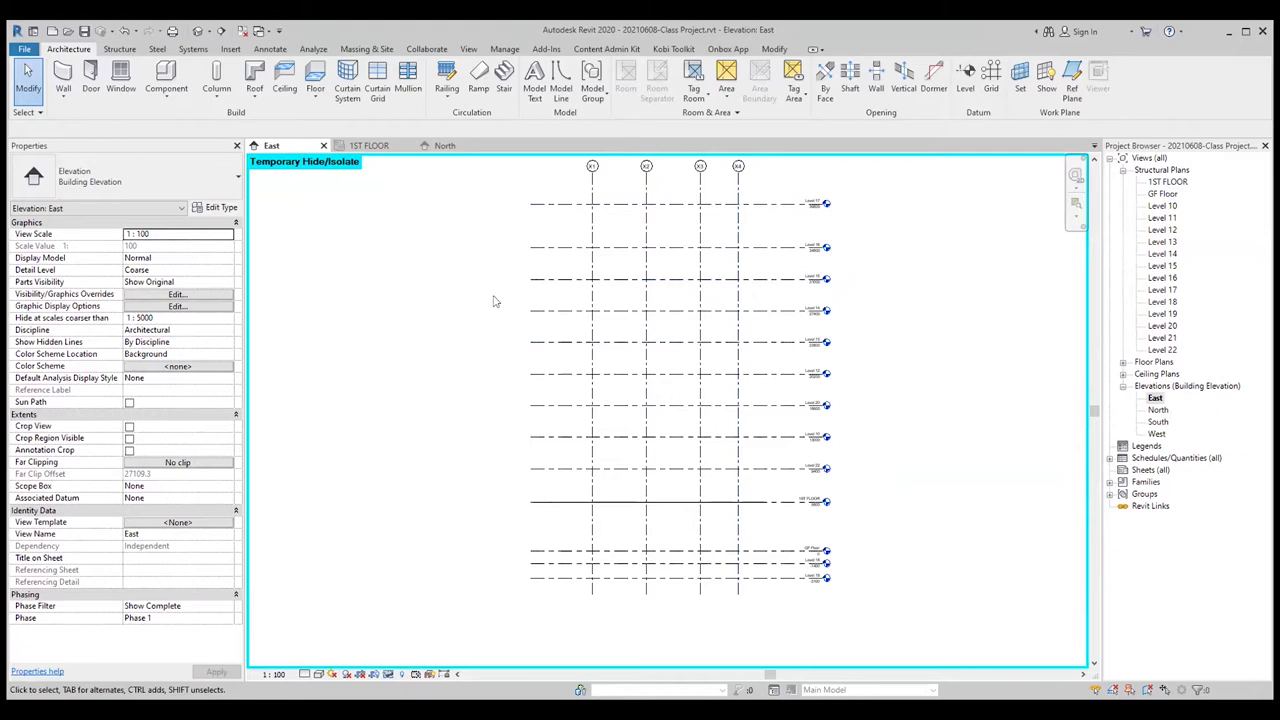
key("h")
key("r")
- Zoom and pan the East elevation to inspect level heads from Level 19 (-3100) to Level 20 (16600)
scroll(685, 375, "up", 2)
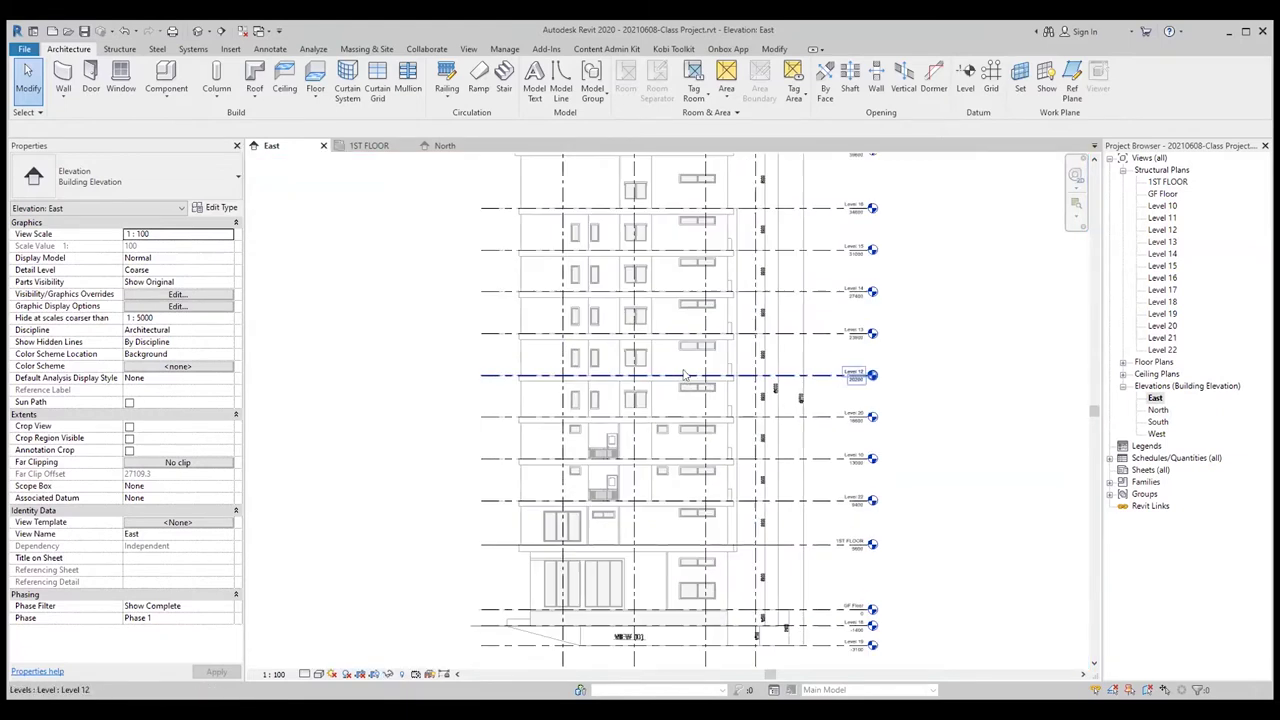
scroll(835, 398, "down", 2)
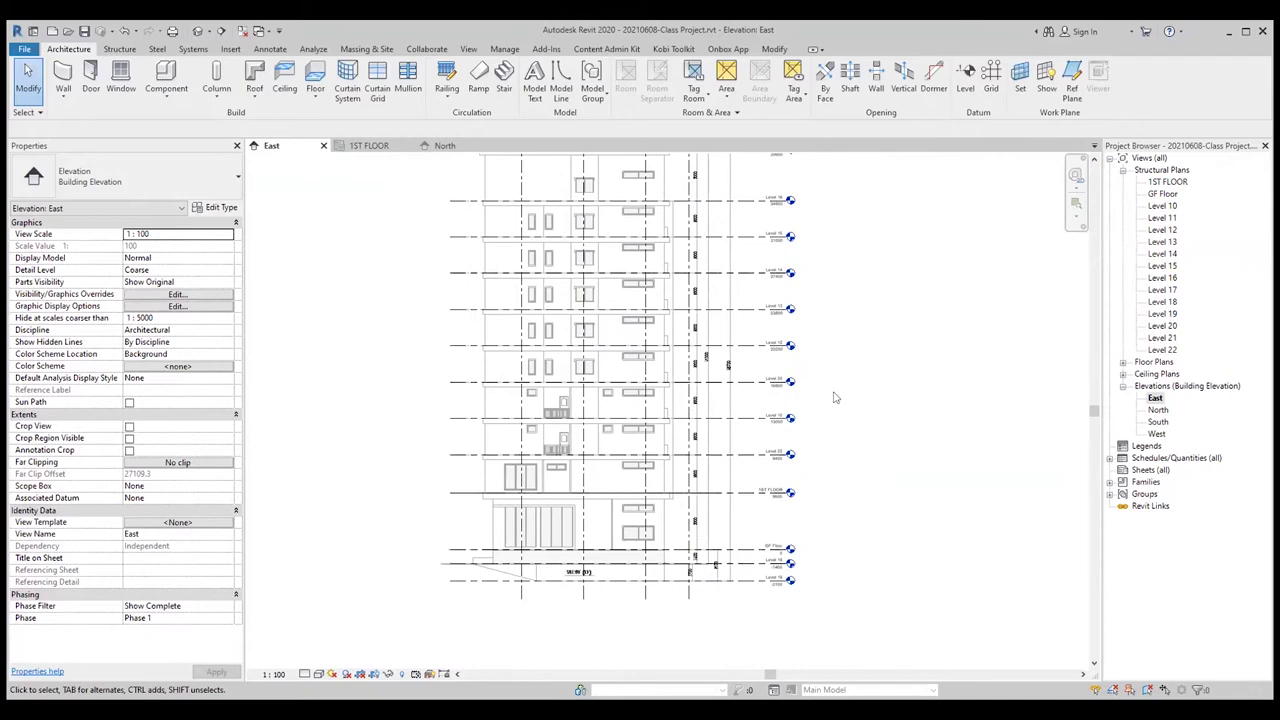
scroll(814, 406, "up", 2, "ctrl")
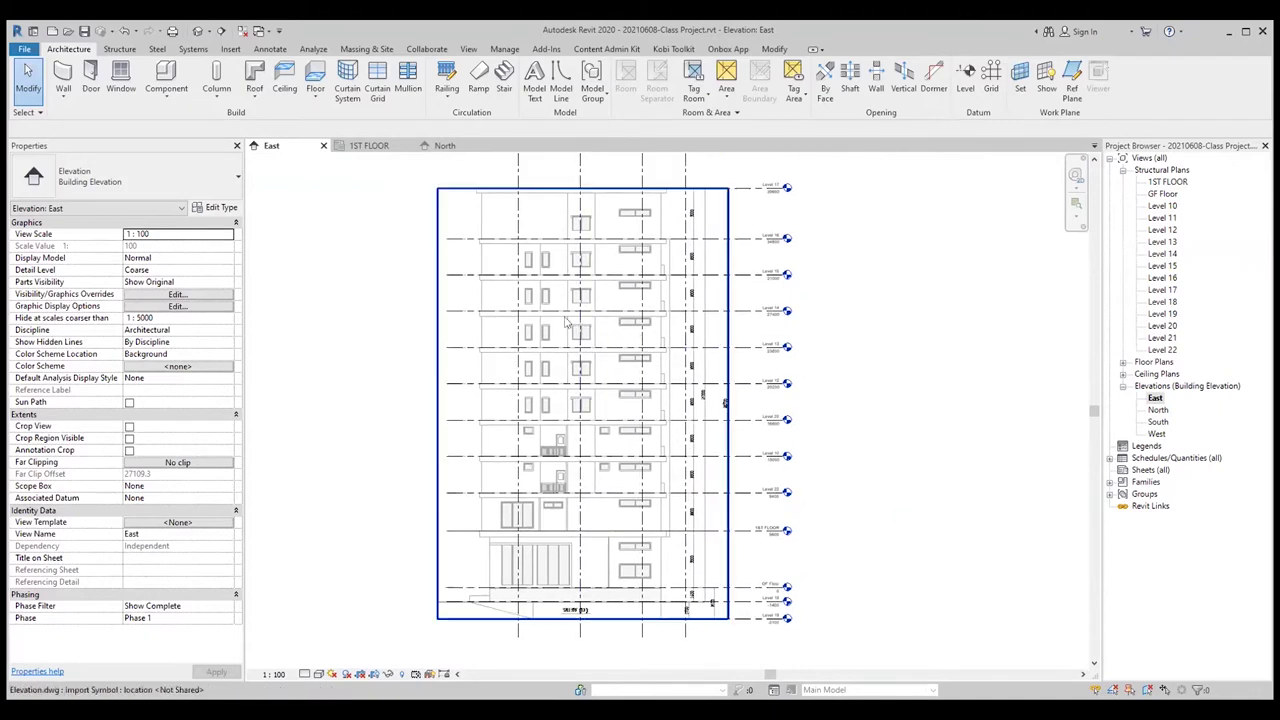
scroll(754, 341, "up", 2)
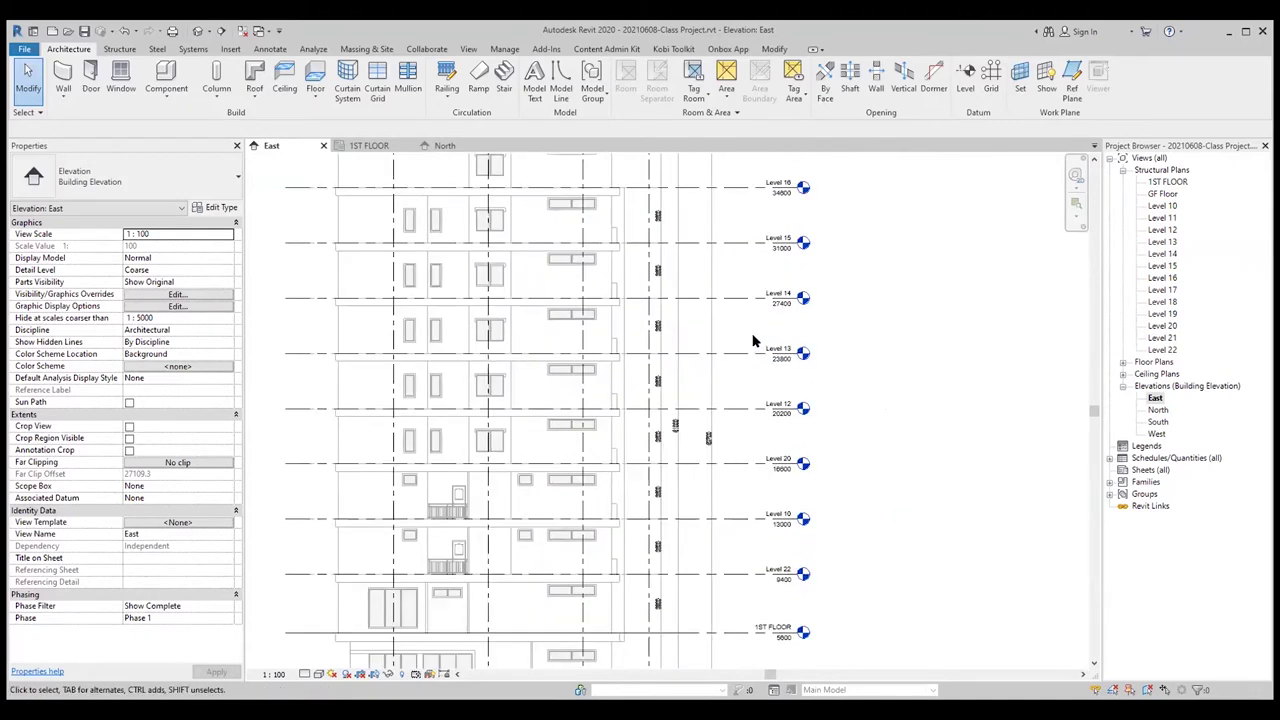
scroll(662, 333, "up", 2)
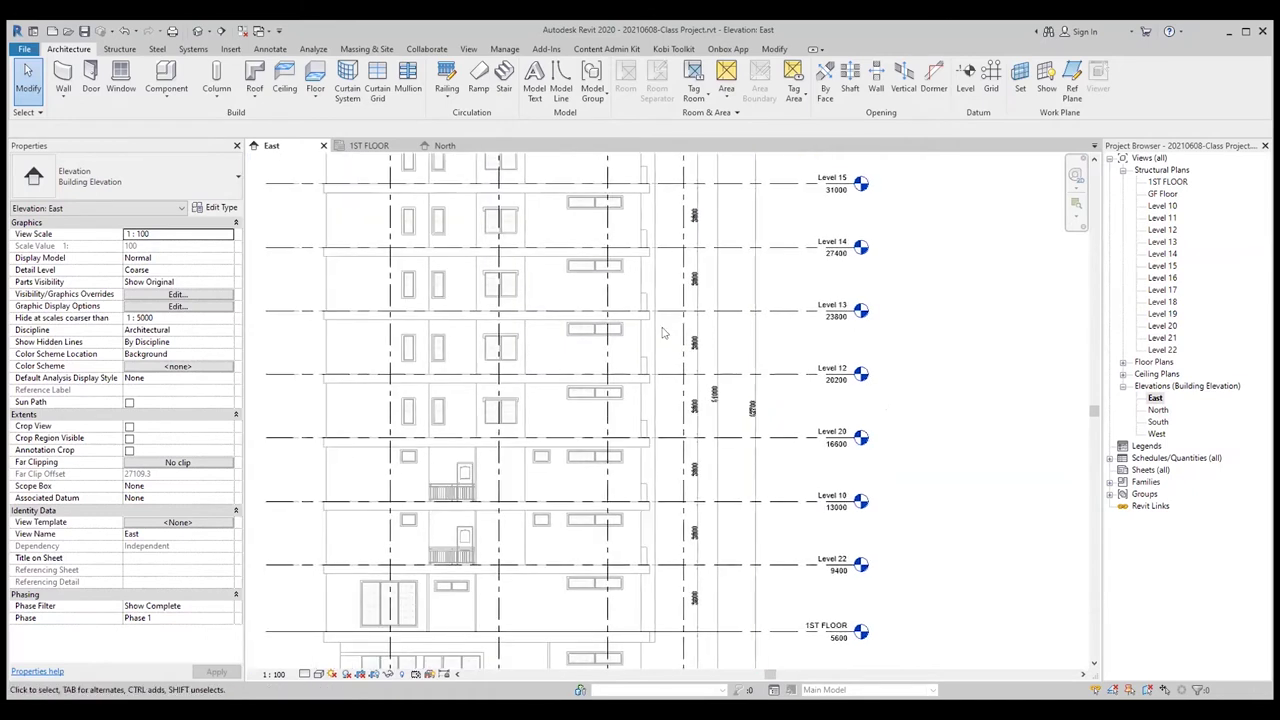
middle_click_drag(662, 333, 716, 311)
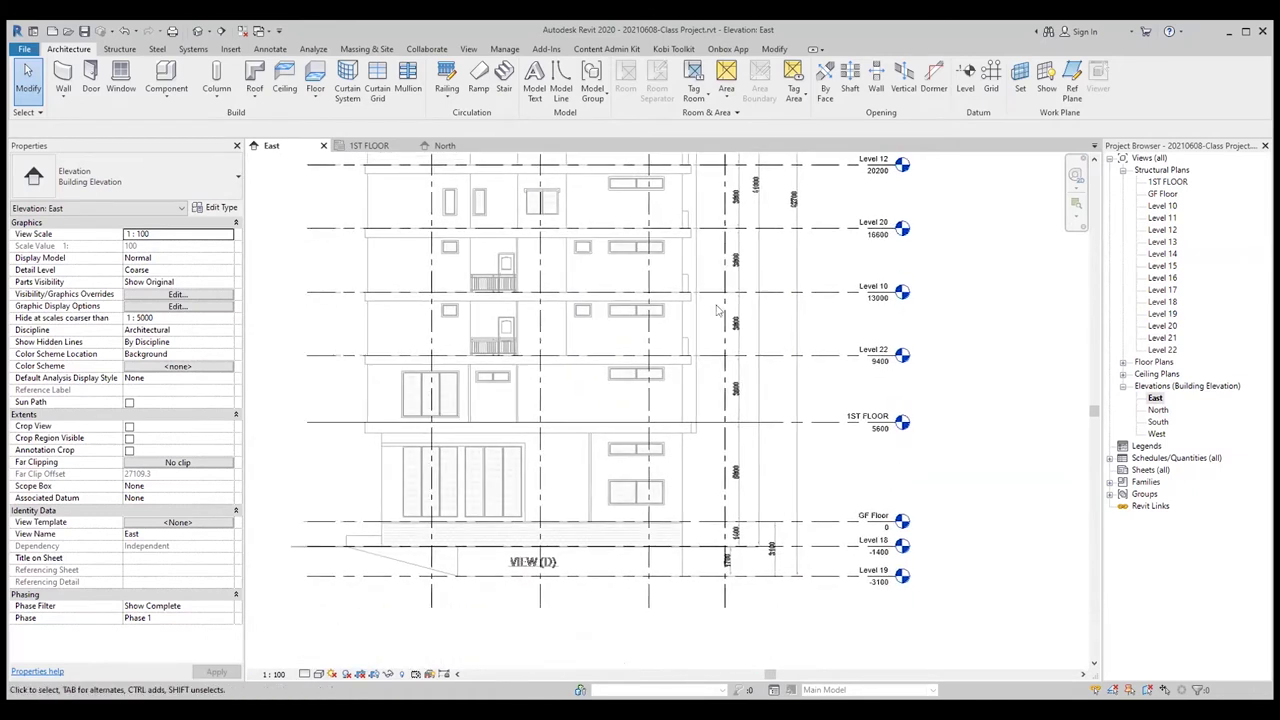
scroll(717, 311, "down", 1)
scroll(803, 437, "down", 1)
middle_click_drag(803, 437, 781, 437)
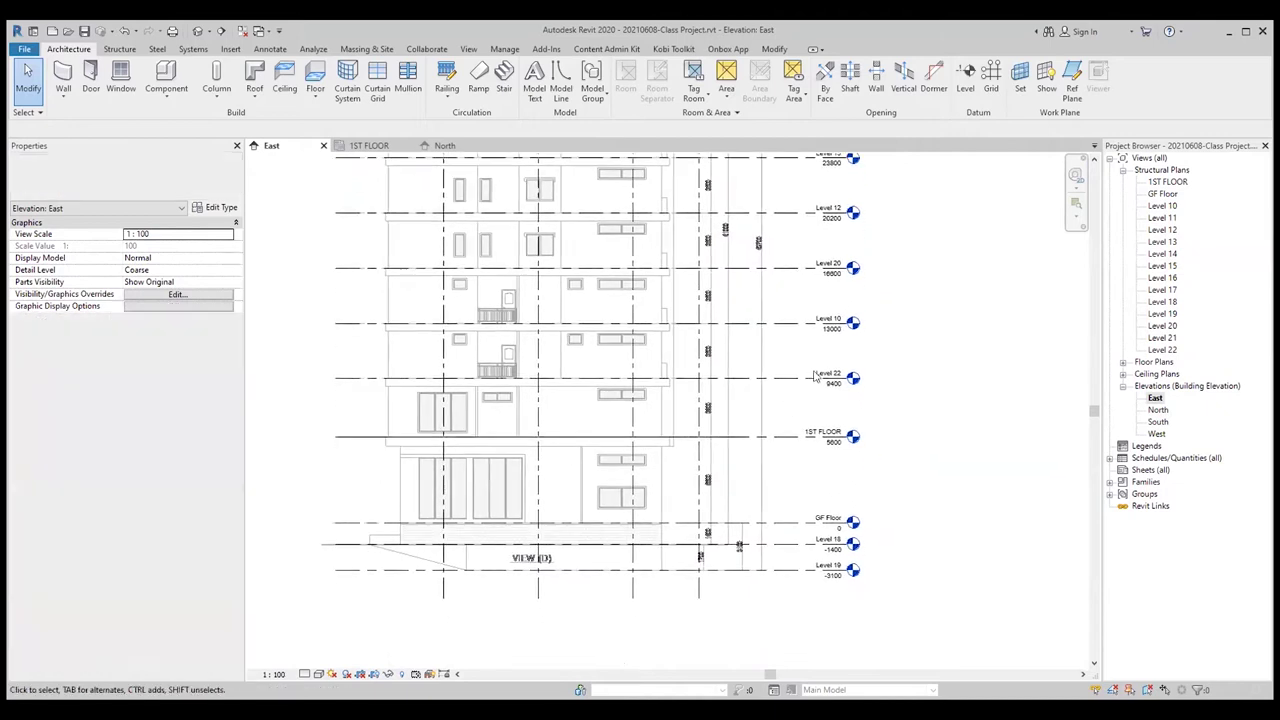
scroll(815, 375, "up", 1)
scroll(815, 375, "up", 1)
scroll(816, 498, "up", 1)
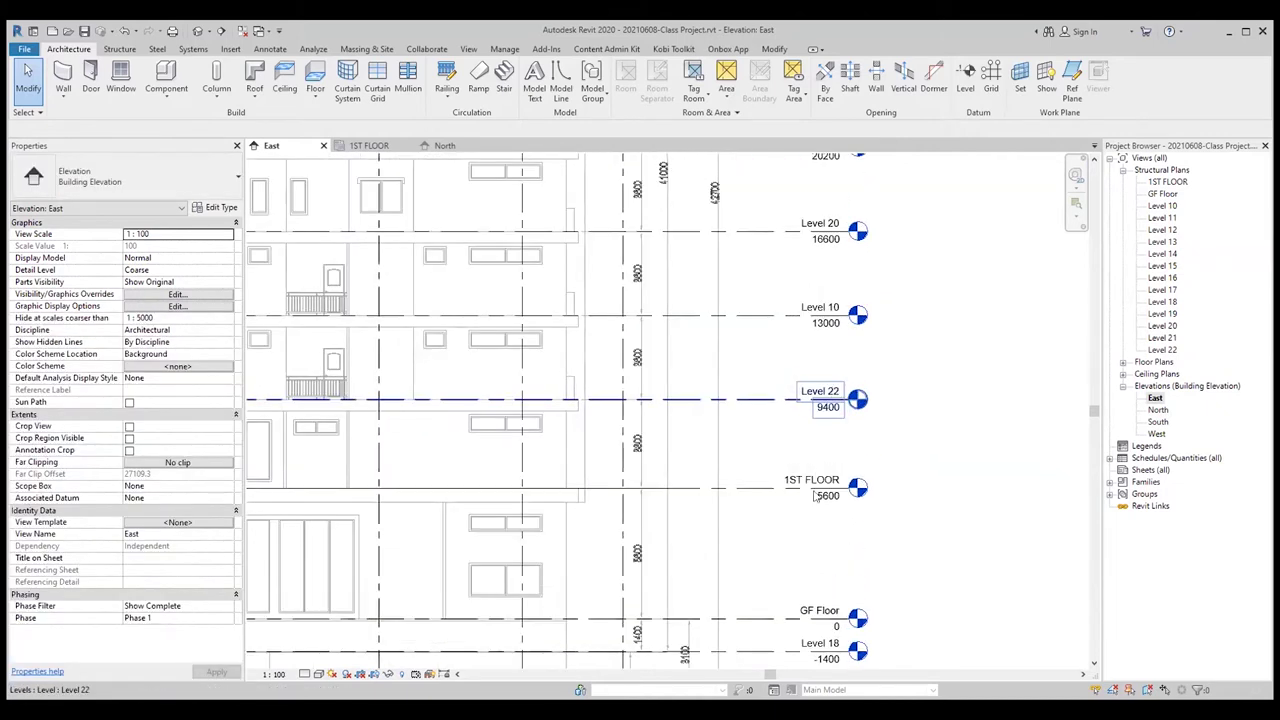
scroll(816, 498, "up", 1)
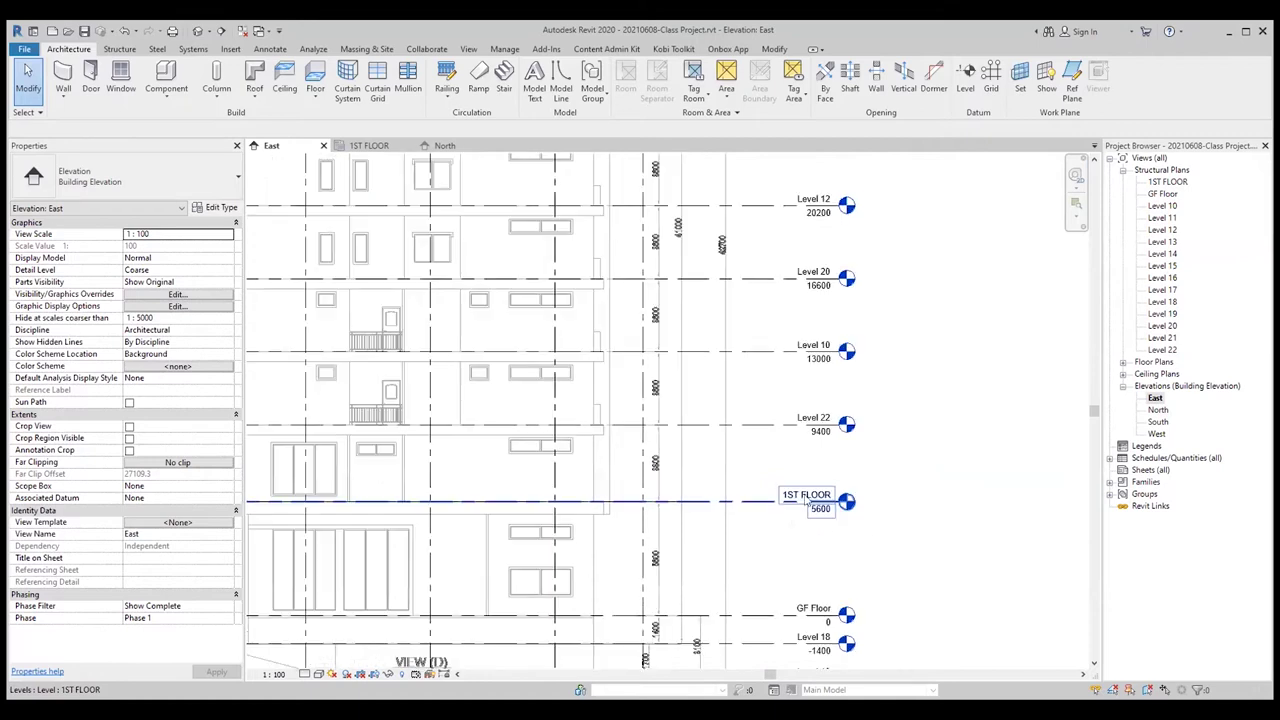
scroll(806, 500, "down", 1)
scroll(950, 500, "down", 1)
middle_click_drag(950, 500, 936, 374)
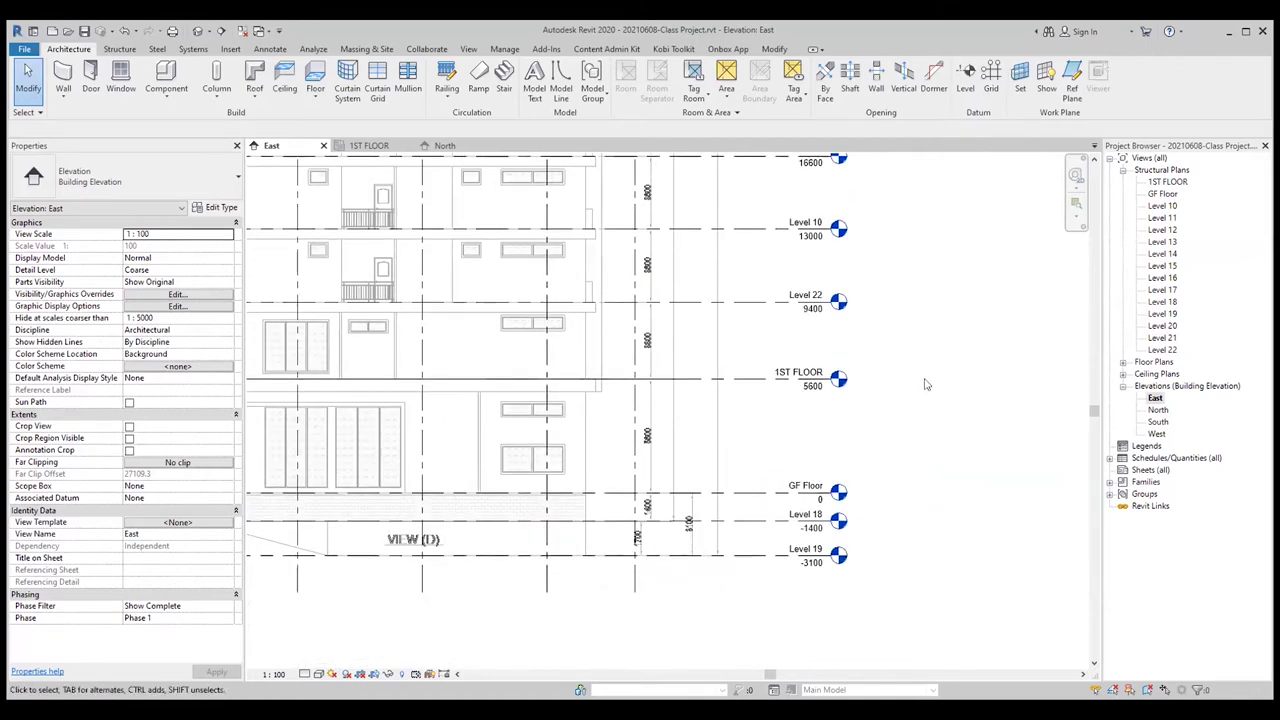
scroll(926, 384, "down", 1)
scroll(926, 384, "down", 1)
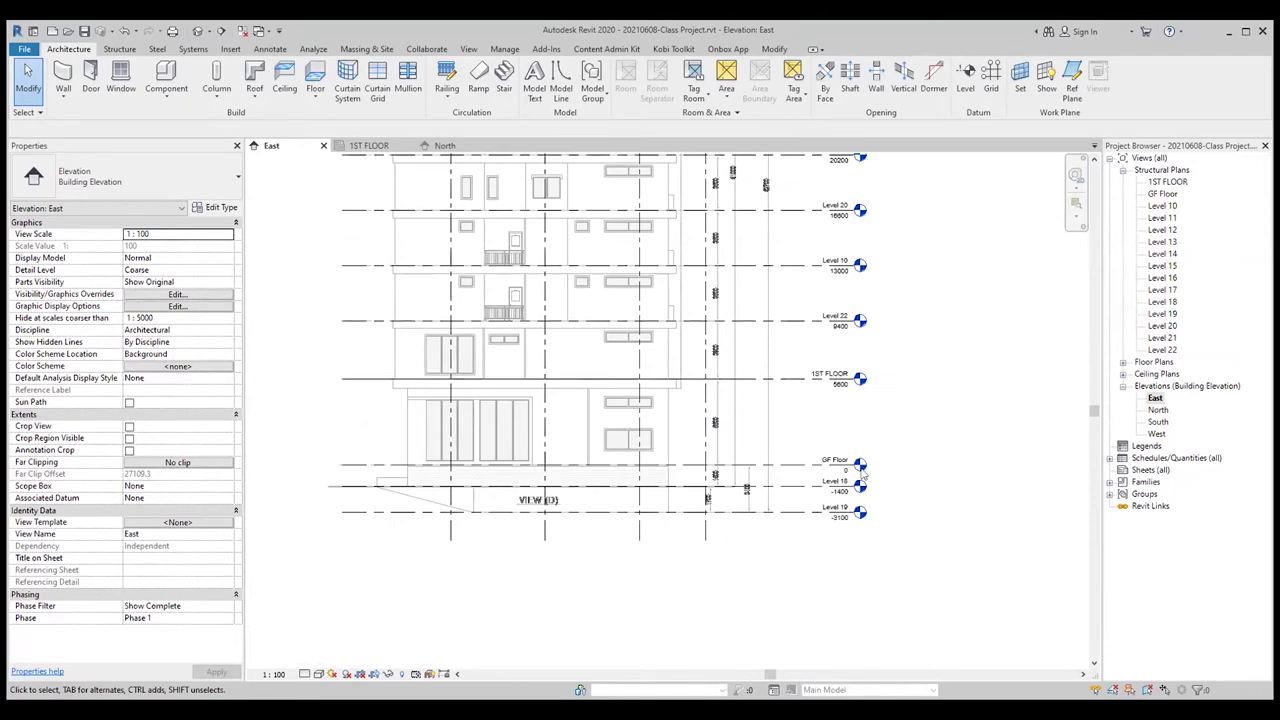
scroll(806, 502, "up", 1)
middle_click_drag(811, 512, 856, 502)
scroll(920, 470, "up", 1)
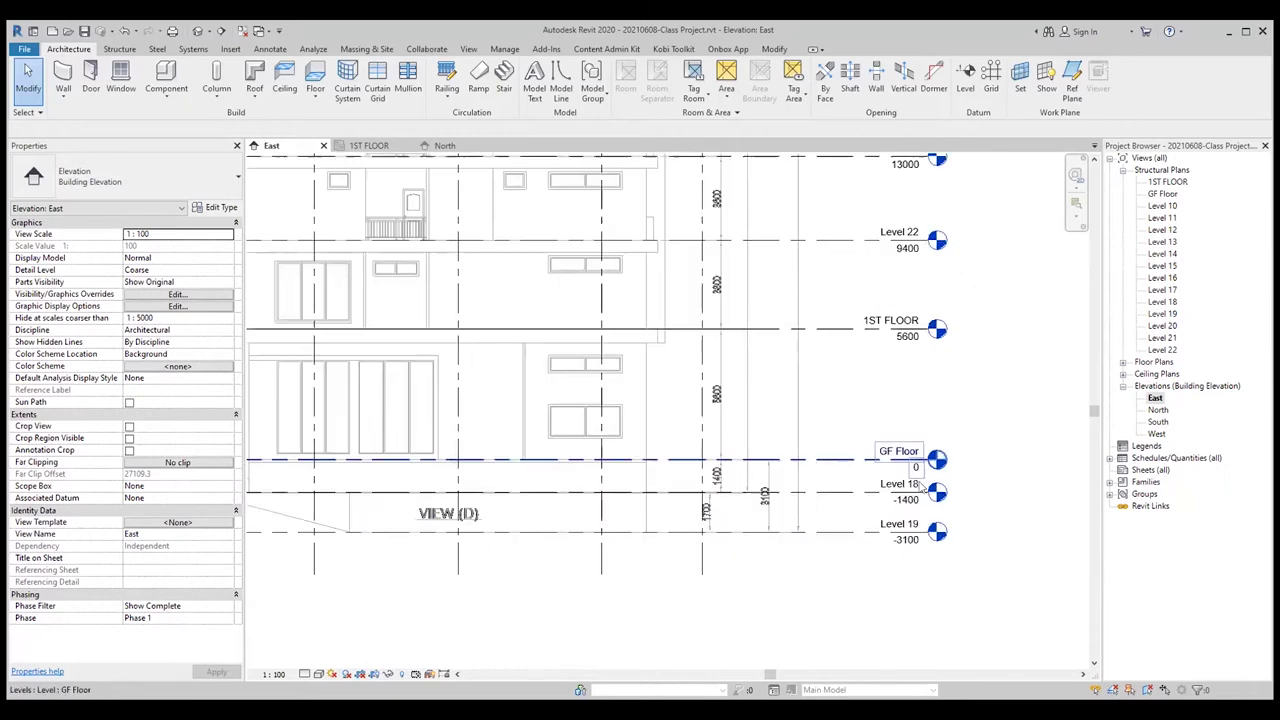
scroll(920, 476, "down", 1)
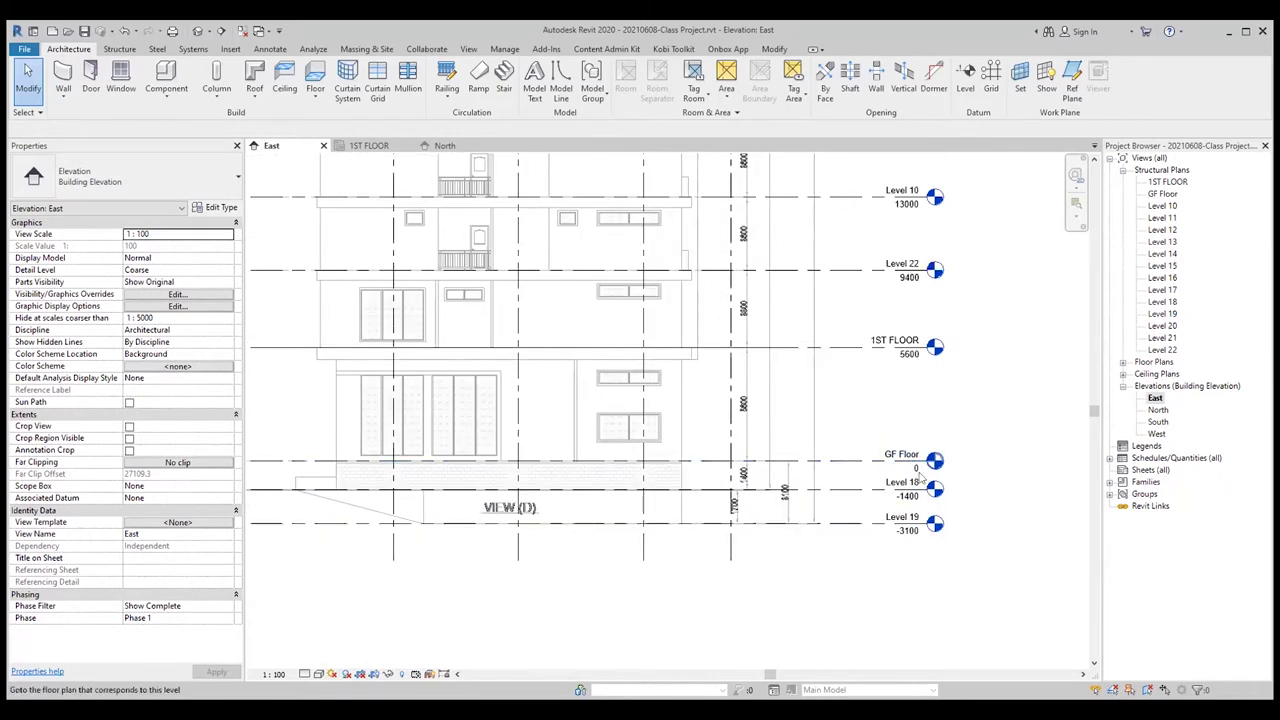
middle_click_drag(920, 476, 950, 487)
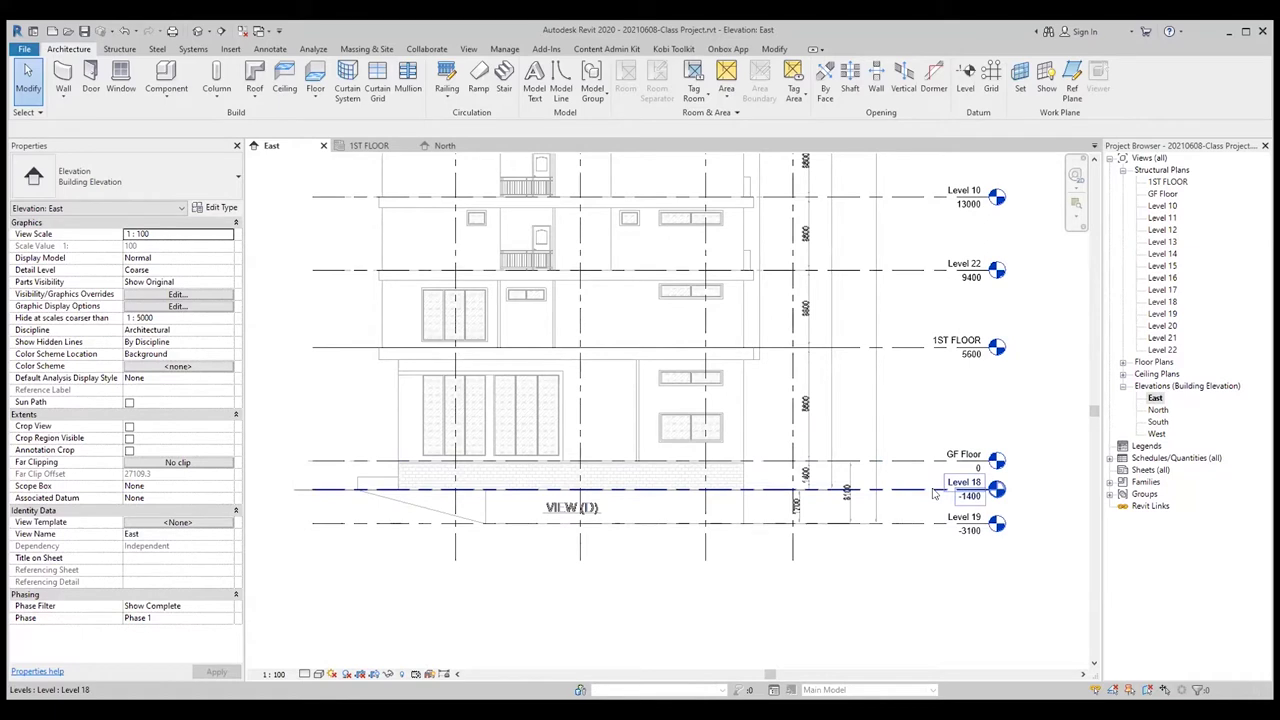
middle_click_drag(924, 413, 919, 401)
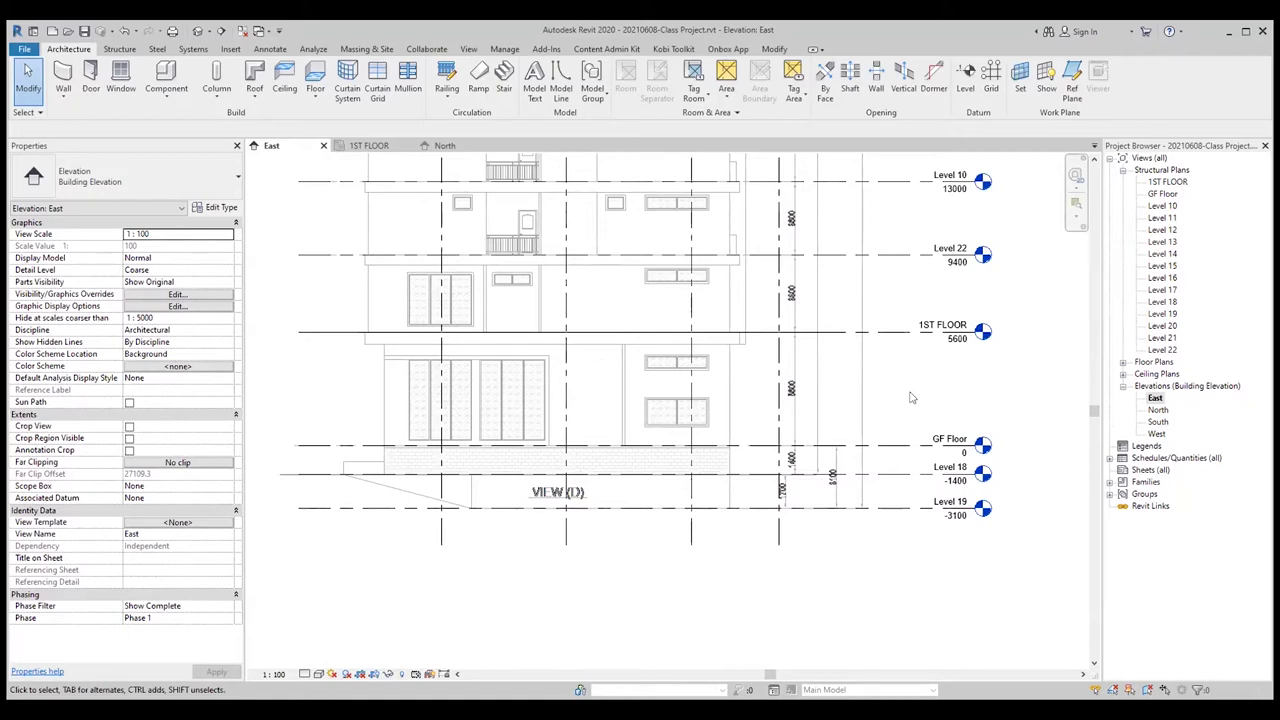
mouse_move(905, 380)
middle_mouse_down()
mouse_move(883, 450)
mouse_move(896, 449)
middle_mouse_up()
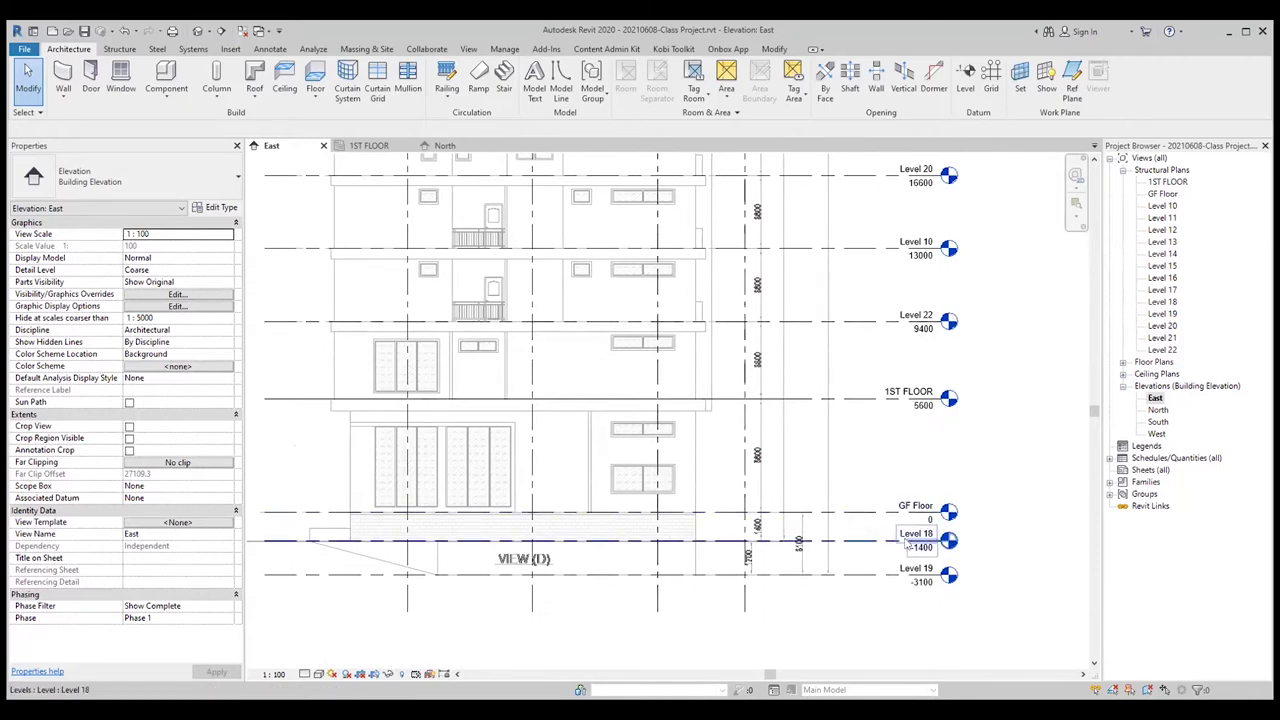
- Rename Level 18 at -1400 to ROAD FLOOR, including its matching views
double_click(912, 537)
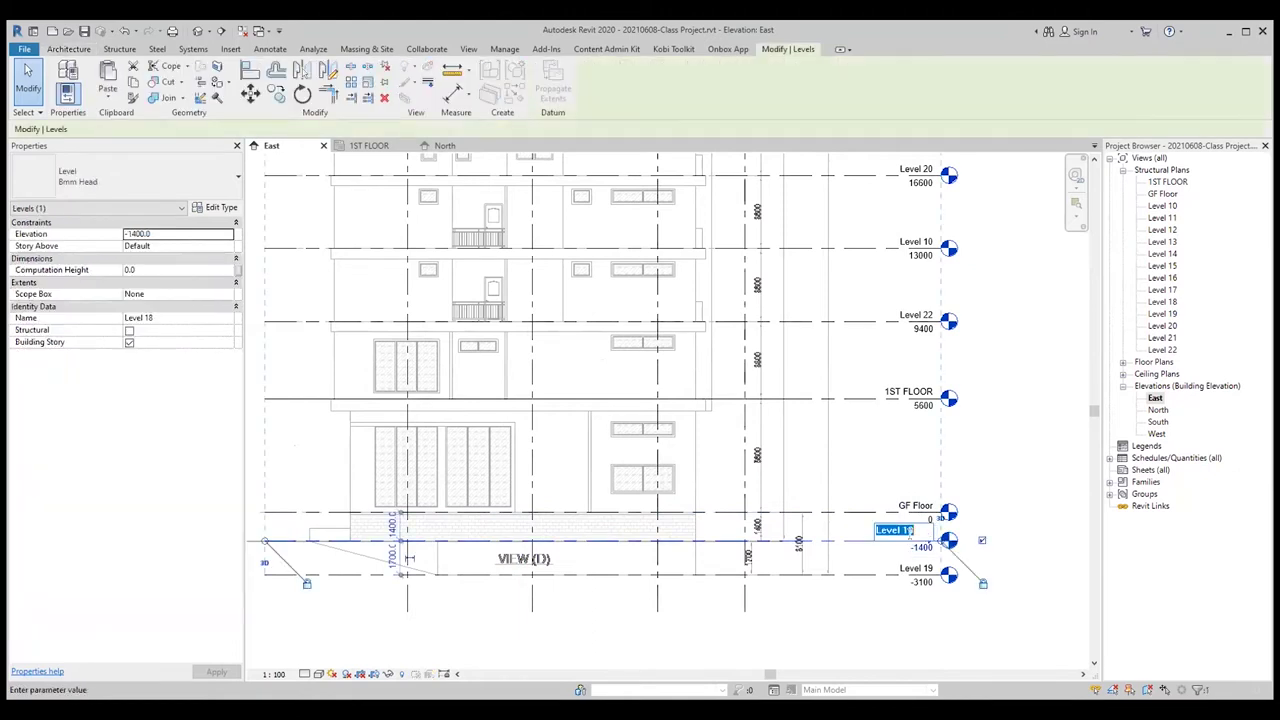
key("Escape")
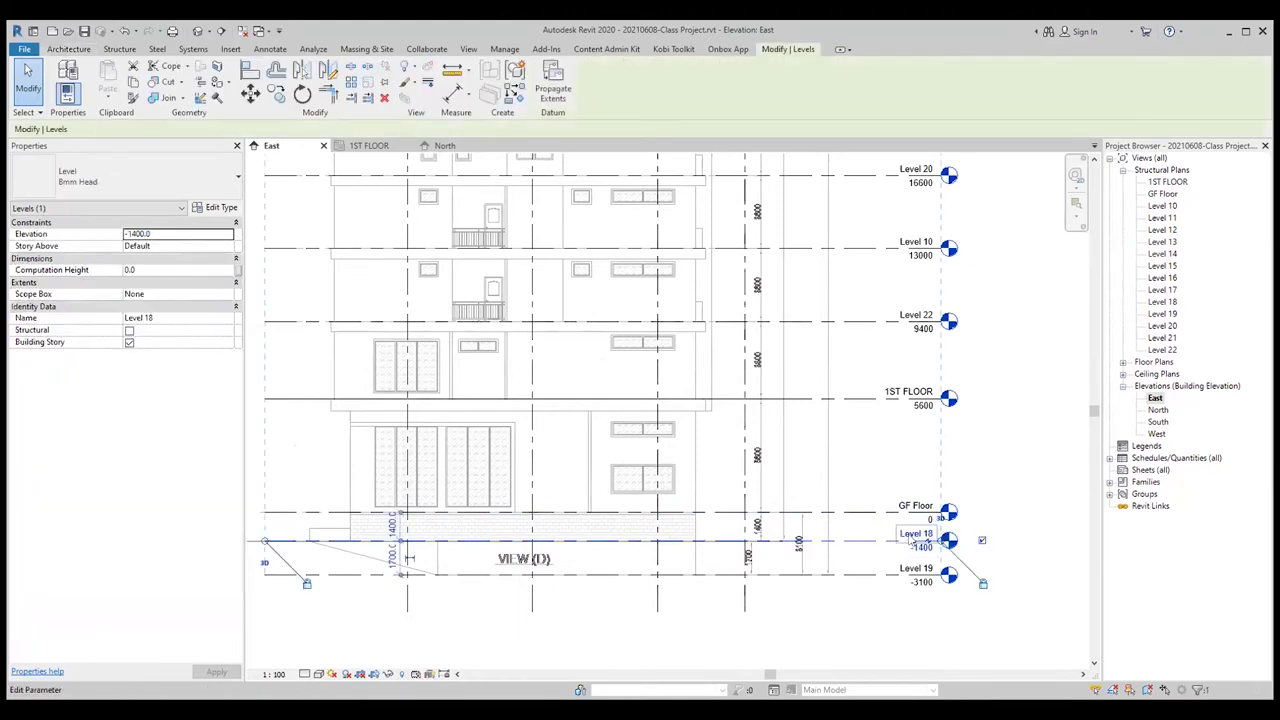
scroll(905, 540, "up", 2)
left_click(912, 533)
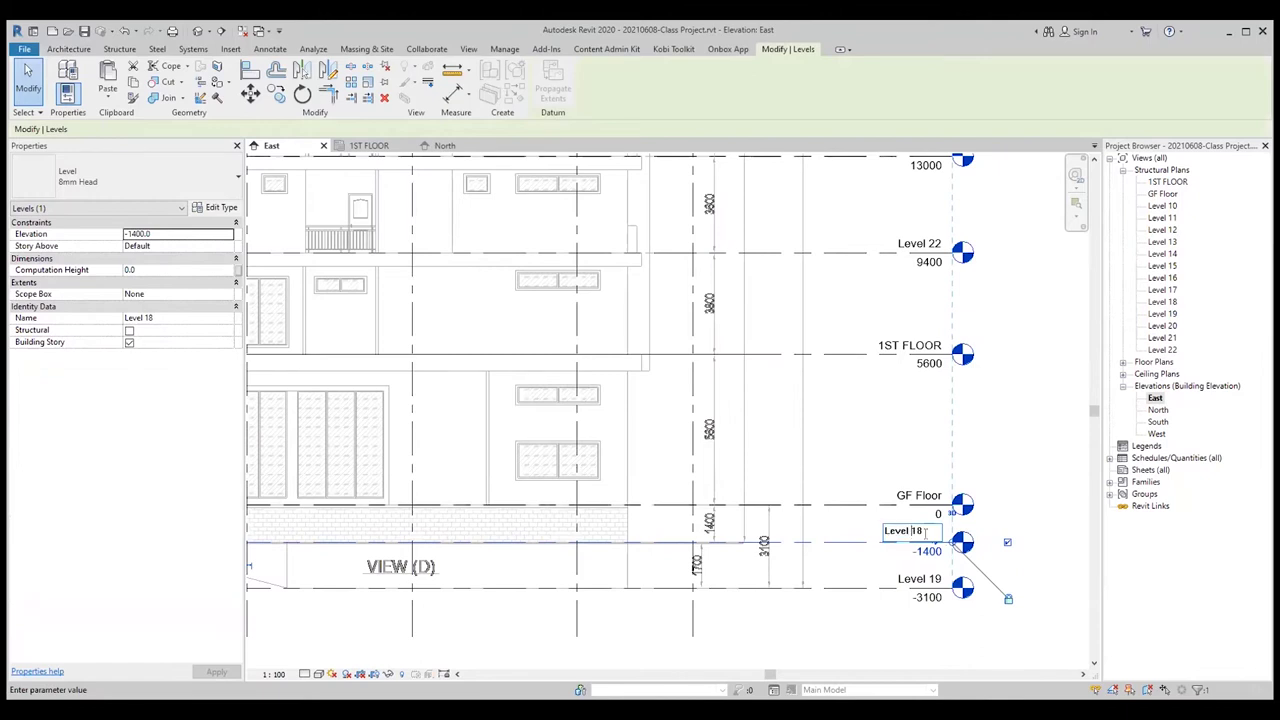
type("ROAD FLOOR")
key("Return")
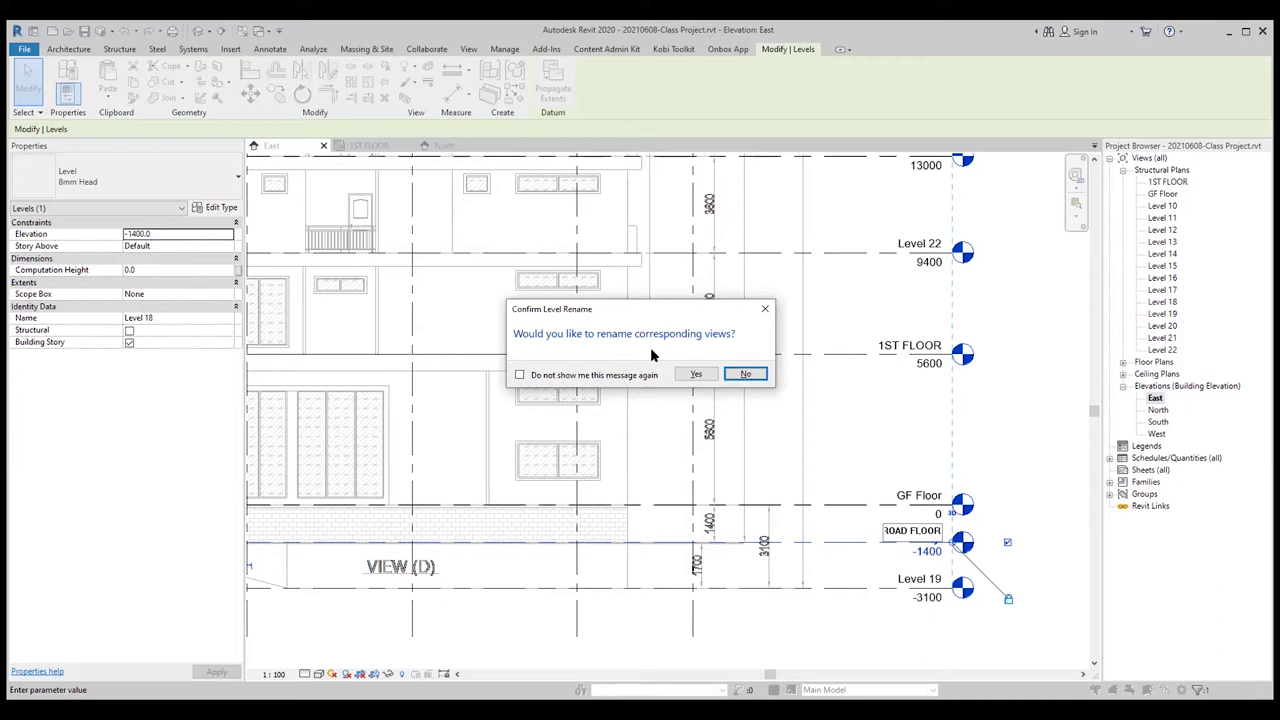
left_click(695, 374)
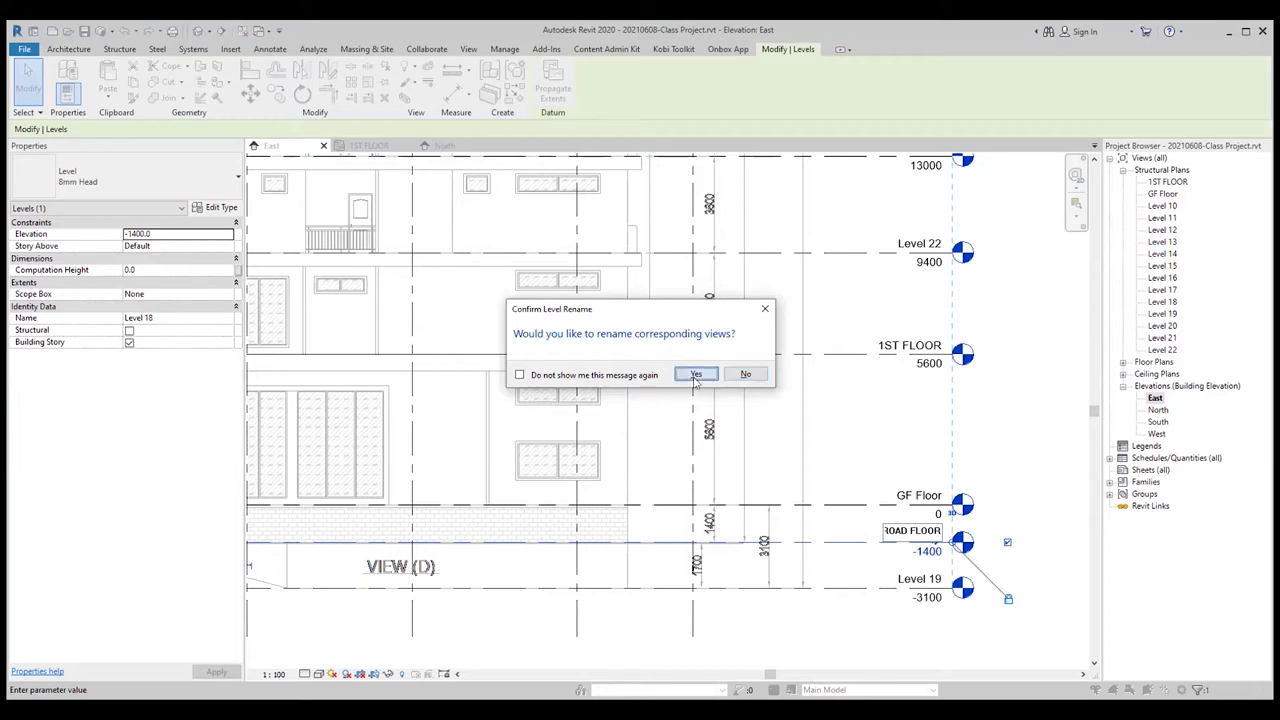
left_click(866, 443)
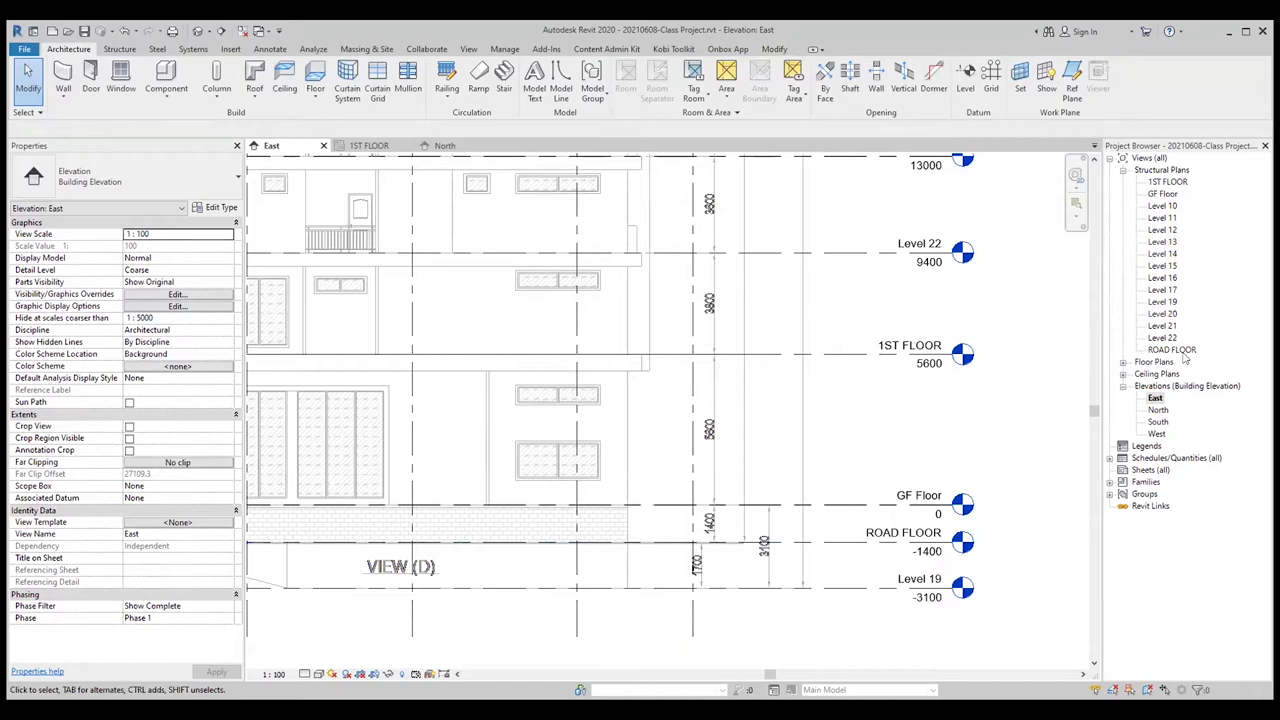
- Rename the GF Floor level to GF FLOOR, renaming its plan view too
double_click(915, 495)
double_click(911, 494)
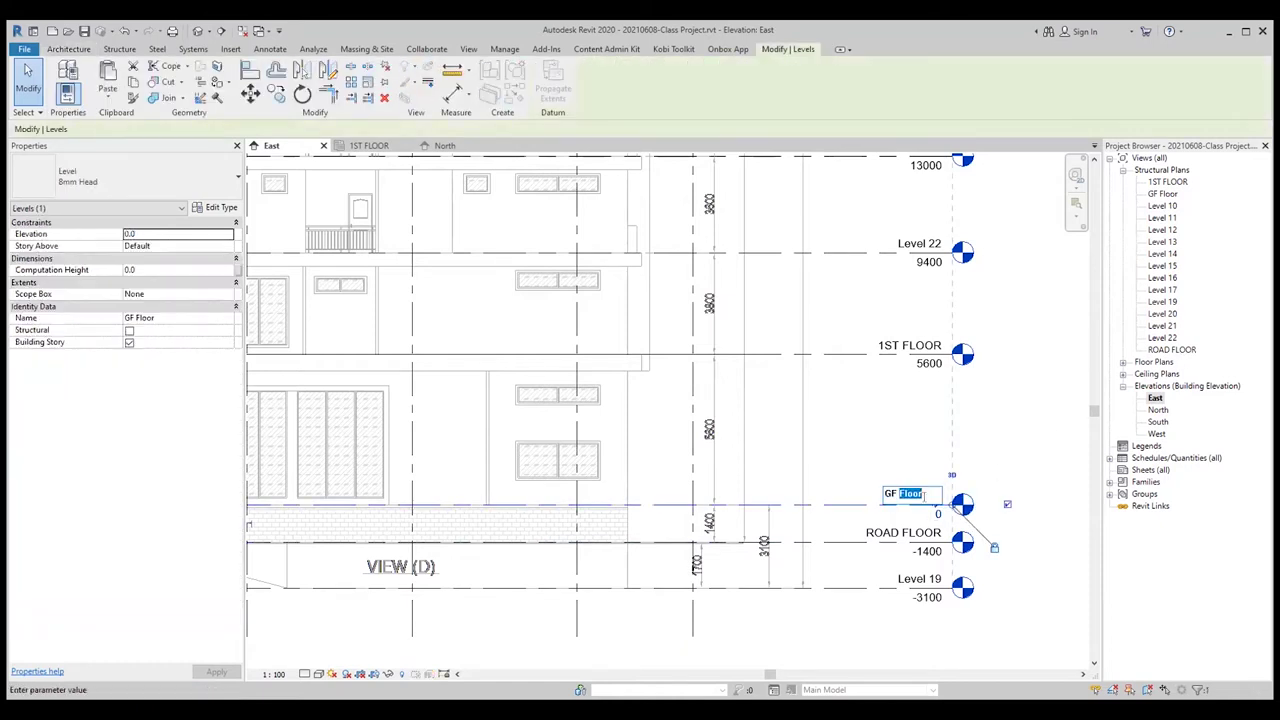
type("F")
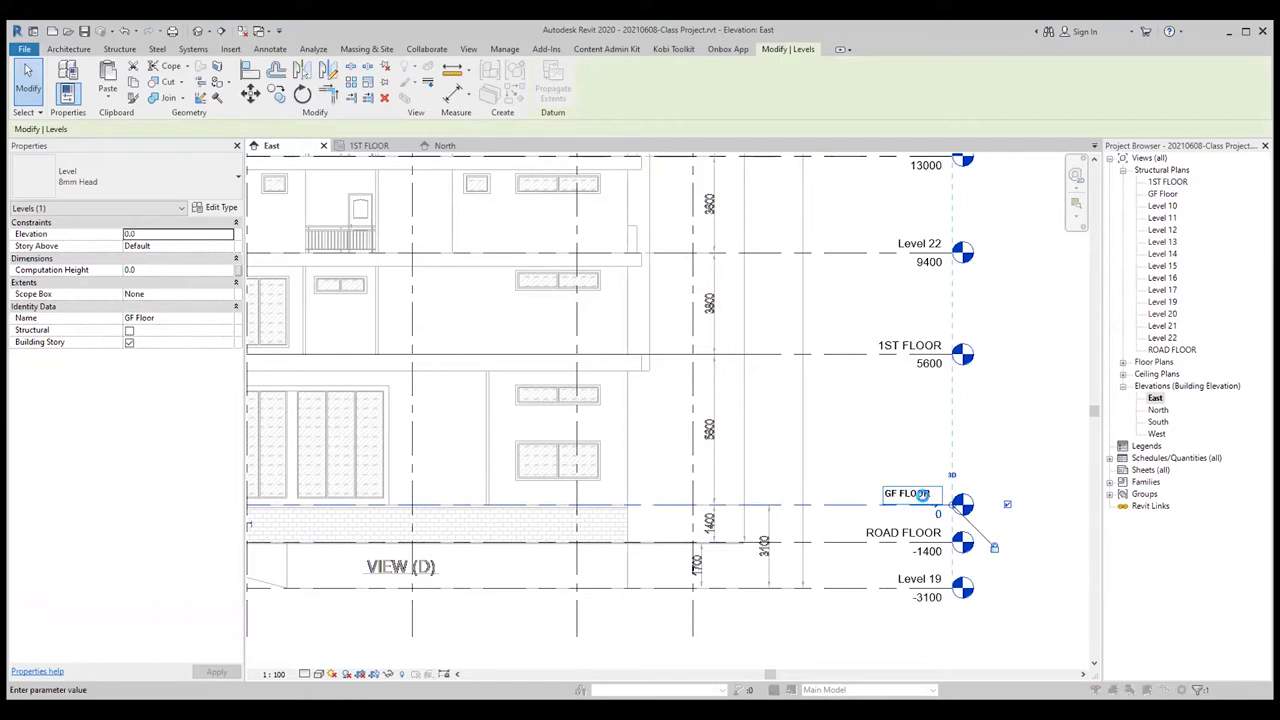
key("Return")
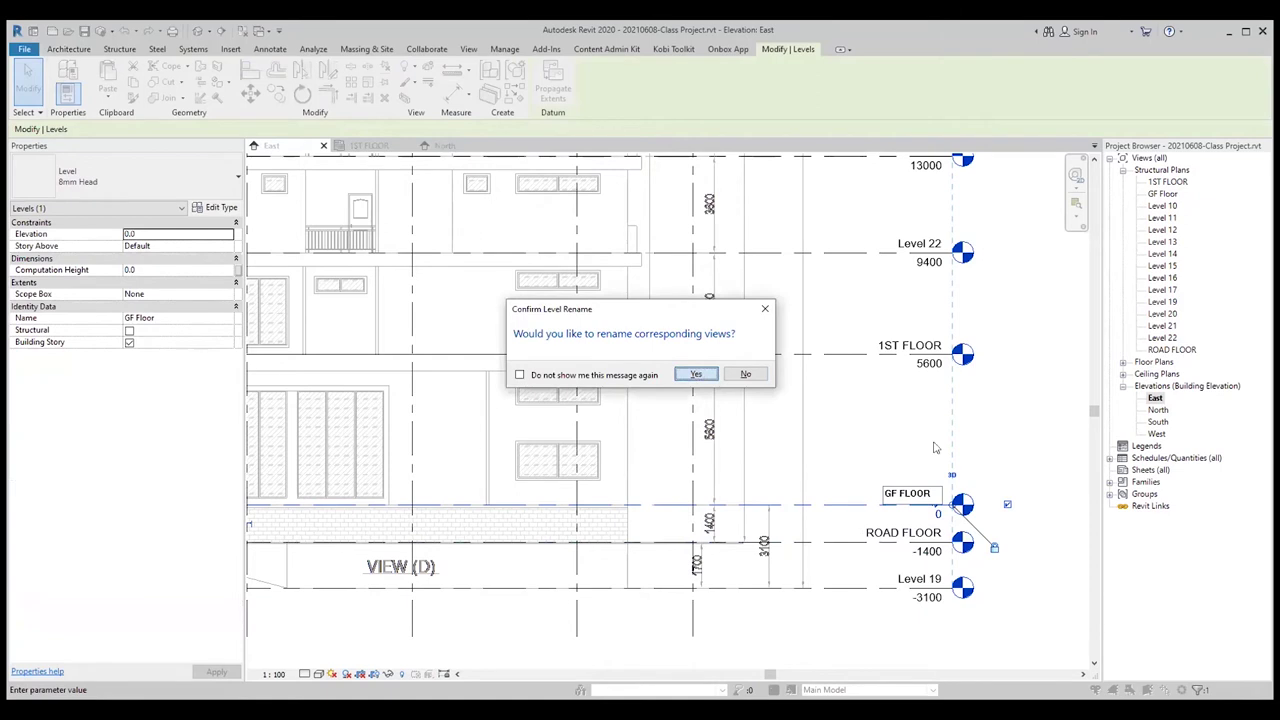
left_click(697, 374)
left_click(1166, 194)
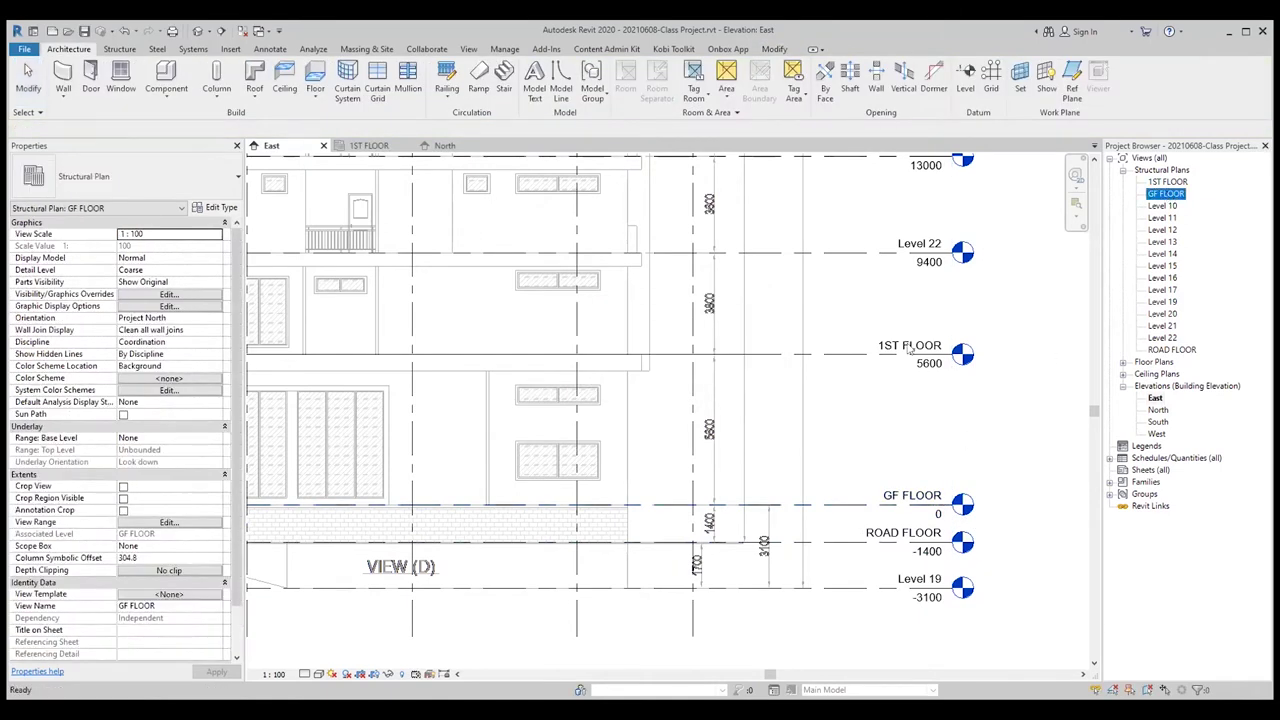
- Rename Level 22 at 9400 to 2ND FLOOR along with its matching views
left_click(914, 244)
double_click(912, 242)
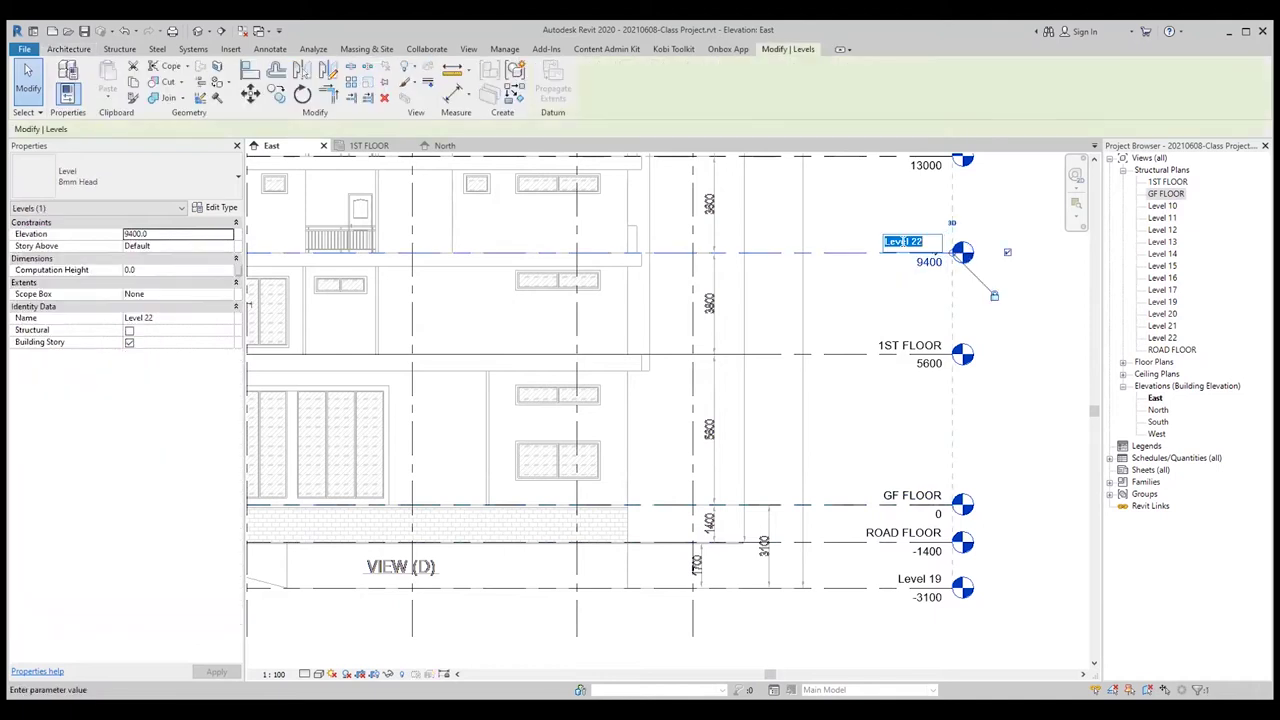
type("2ND FLOOR")
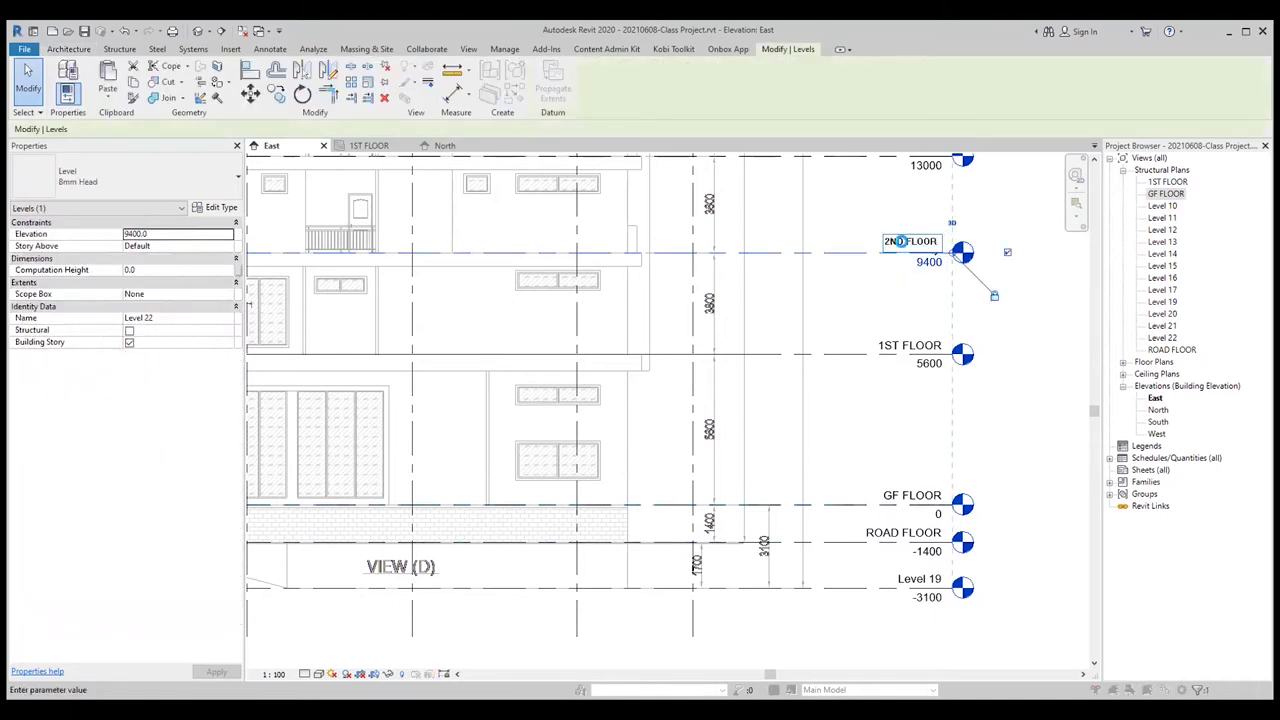
key("Return")
left_click(757, 372)
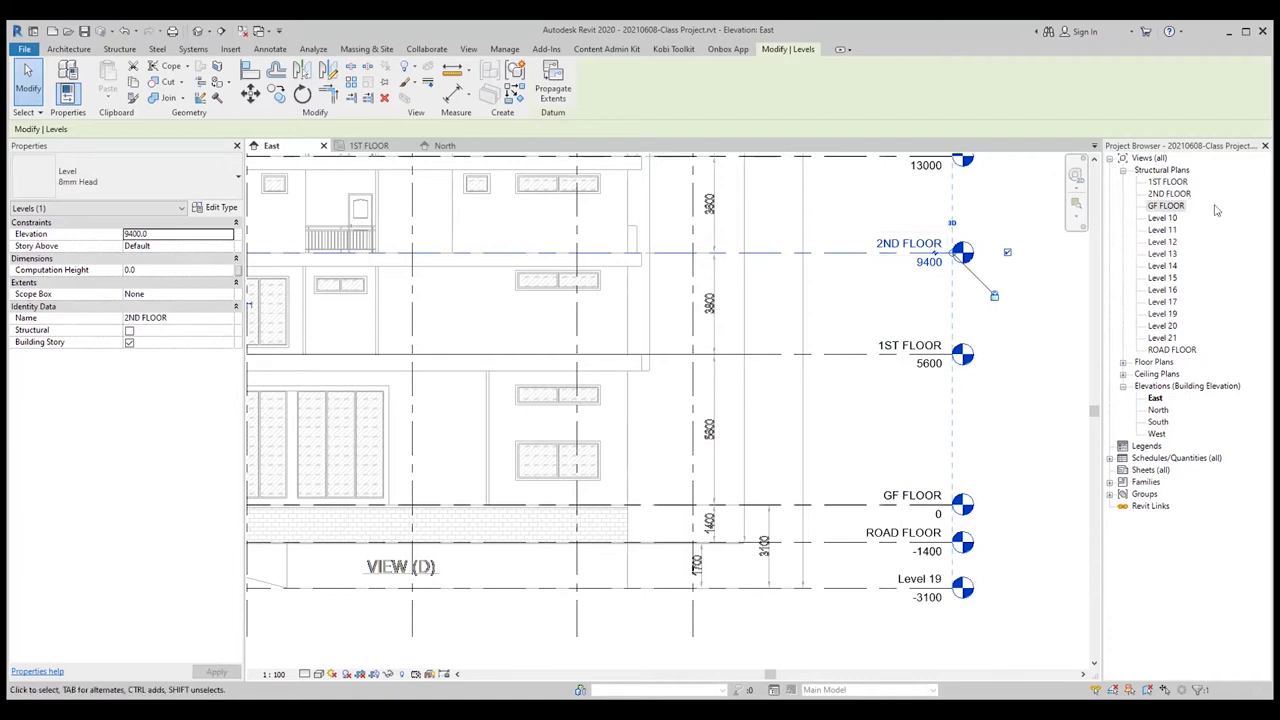
- Rename Level 10 at 13000 to 3RD FLOOR, including its structural plan view
left_click(1155, 206)
left_click(867, 409)
scroll(900, 400, "up", 3, "ctrl")
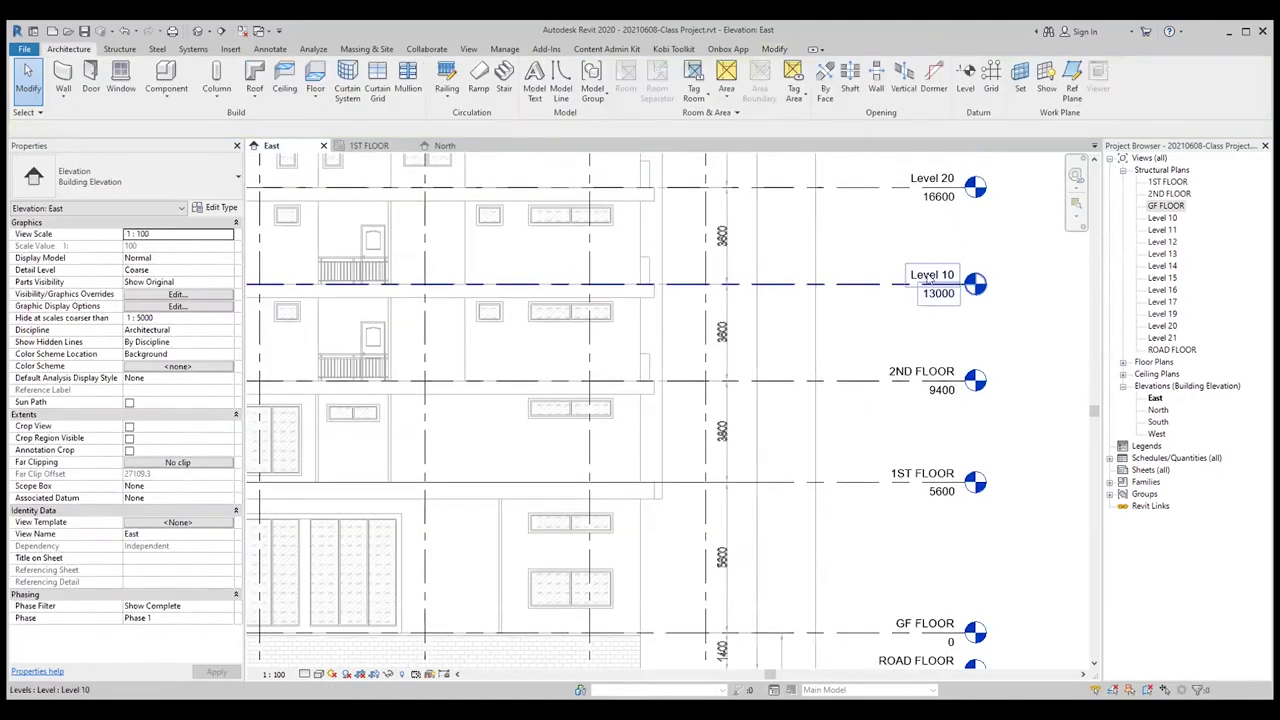
double_click(920, 274)
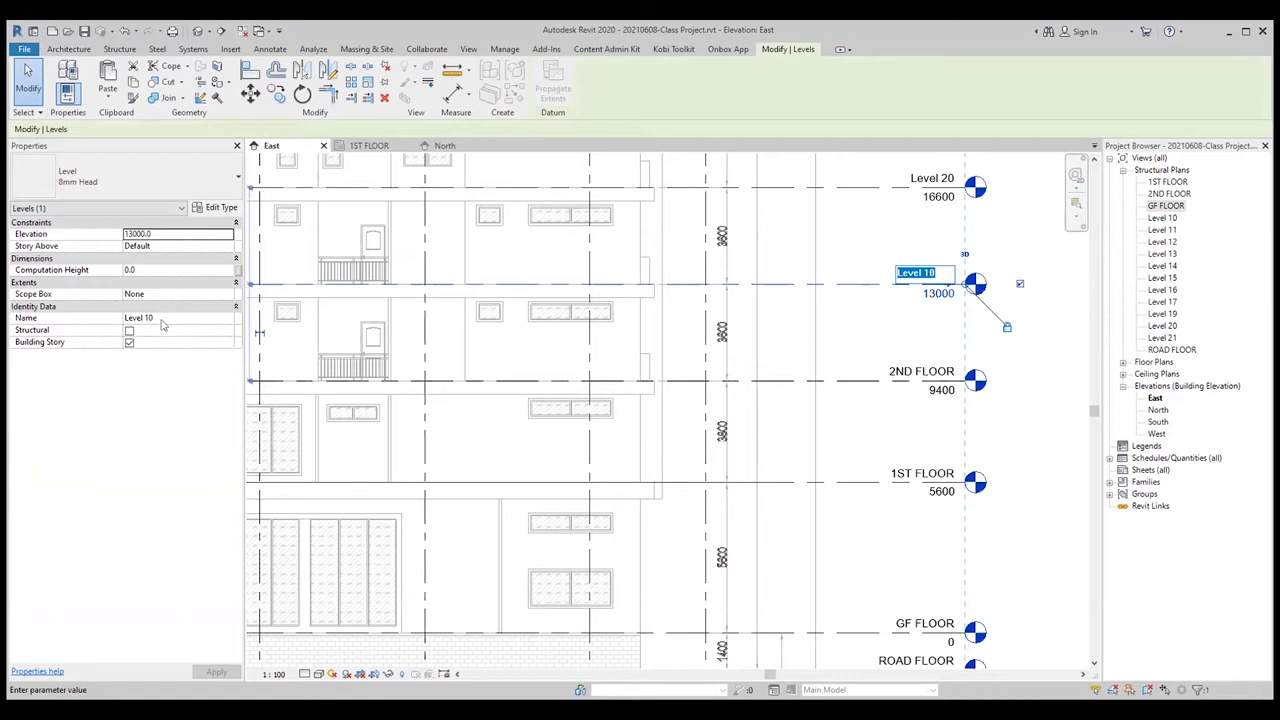
left_click(170, 318)
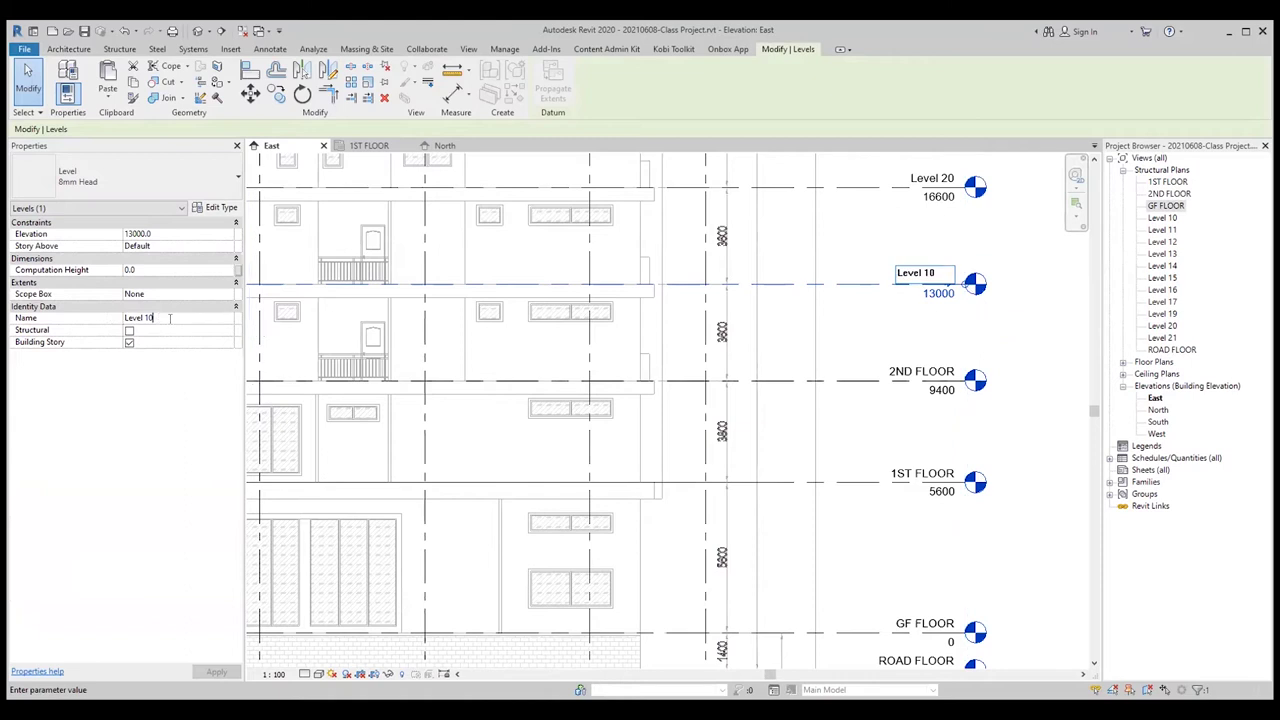
key("ctrl+a")
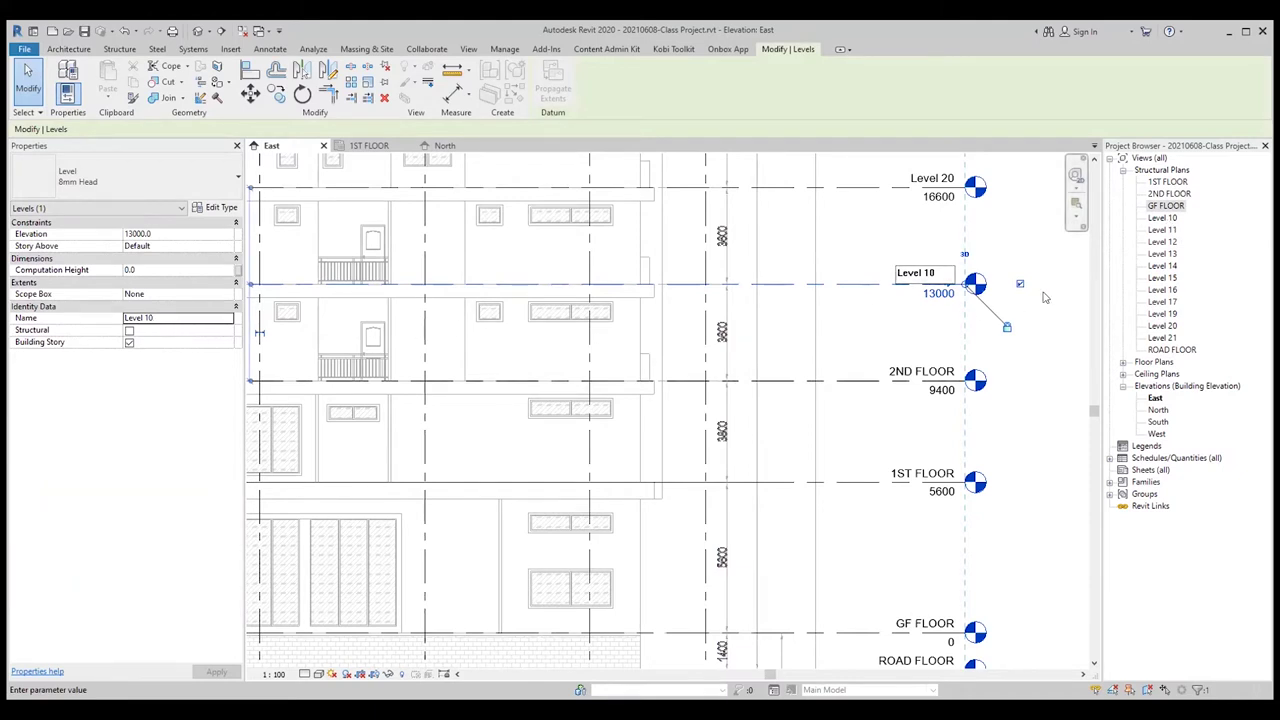
double_click(930, 273)
left_click(947, 272)
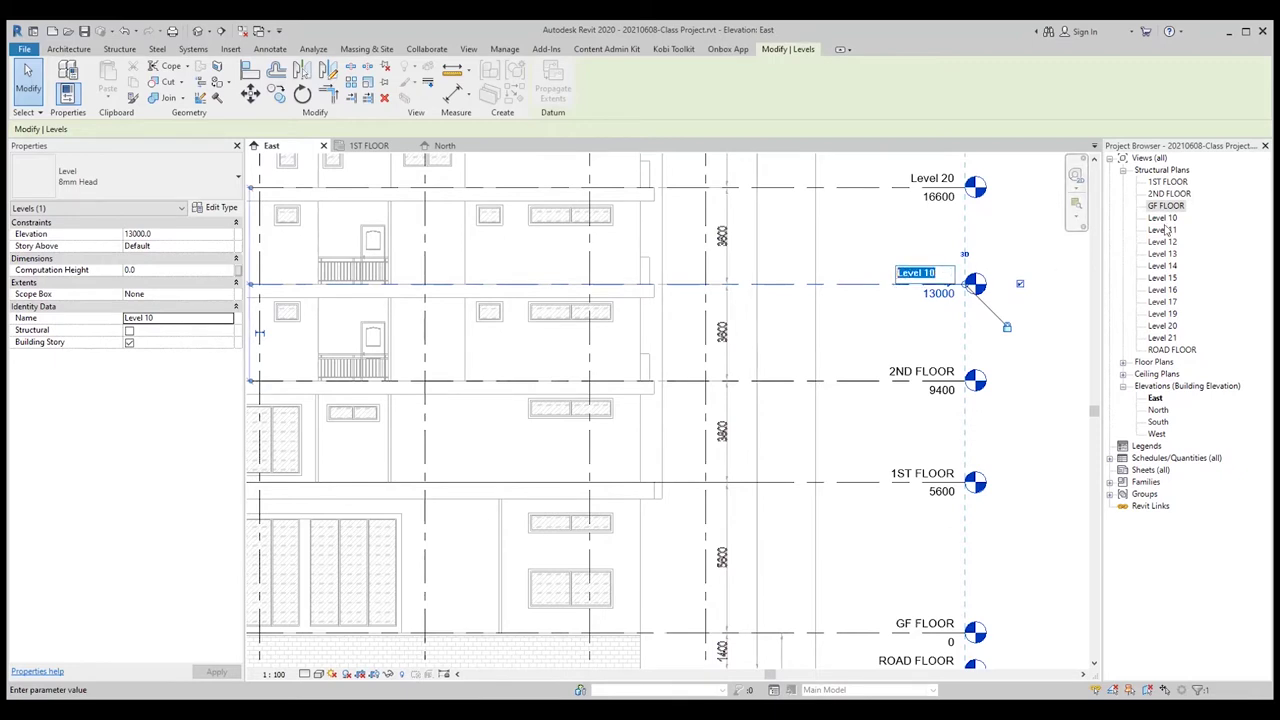
type("3RD FLOOR")
key("Return")
left_click(690, 373)
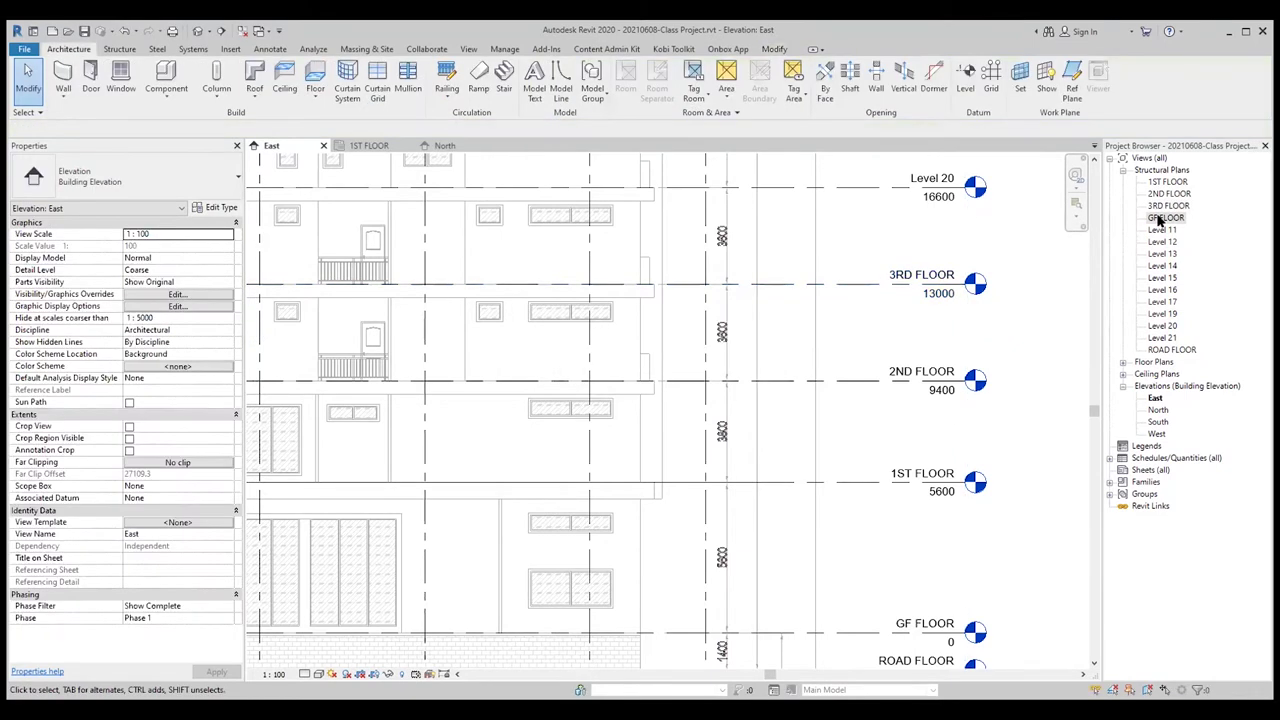
- Rename Level 20 at 16600 to 4TH FLOOR with its plan view
scroll(870, 250, "up", 3)
scroll(900, 300, "up", 1)
double_click(924, 332)
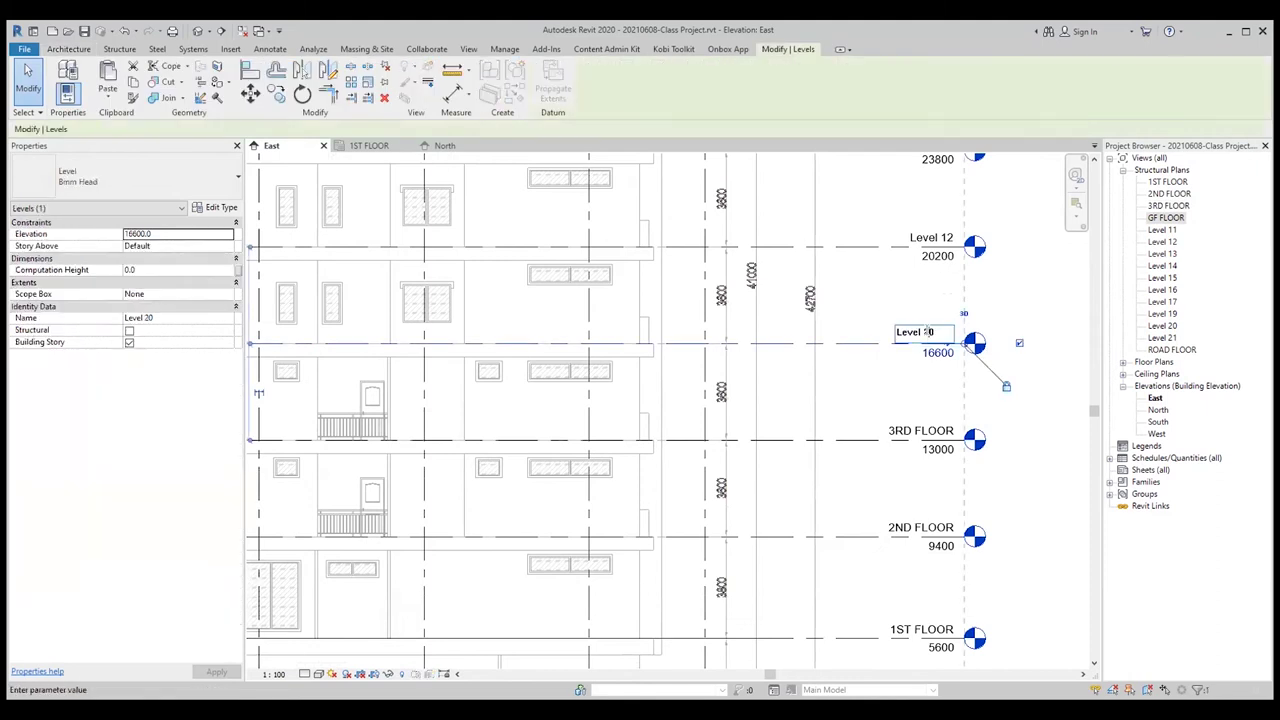
left_click_drag(928, 332, 880, 346)
type("4TH FL")
type("OOR")
key("Return")
left_click(691, 372)
- Rename Level 12 at 20200 to 5TH FLOOR with its plan view
middle_click_drag(916, 244, 916, 336)
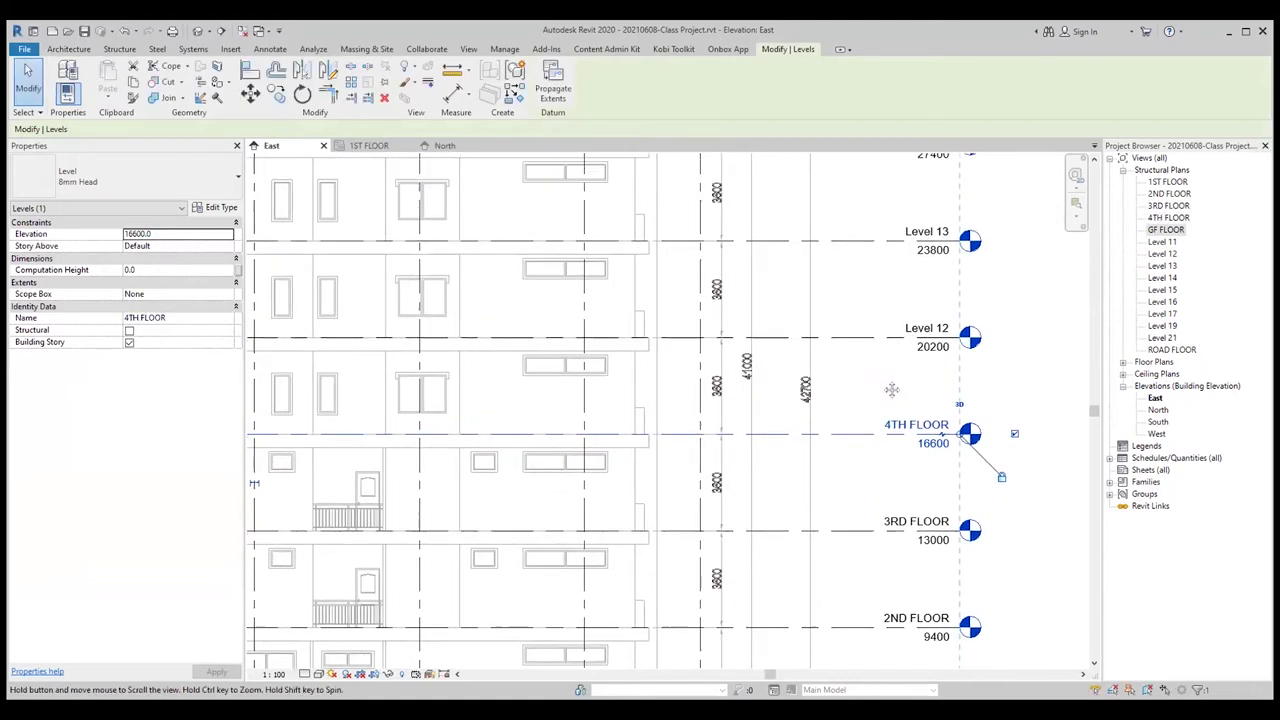
double_click(917, 331)
type("5TH FLOOR")
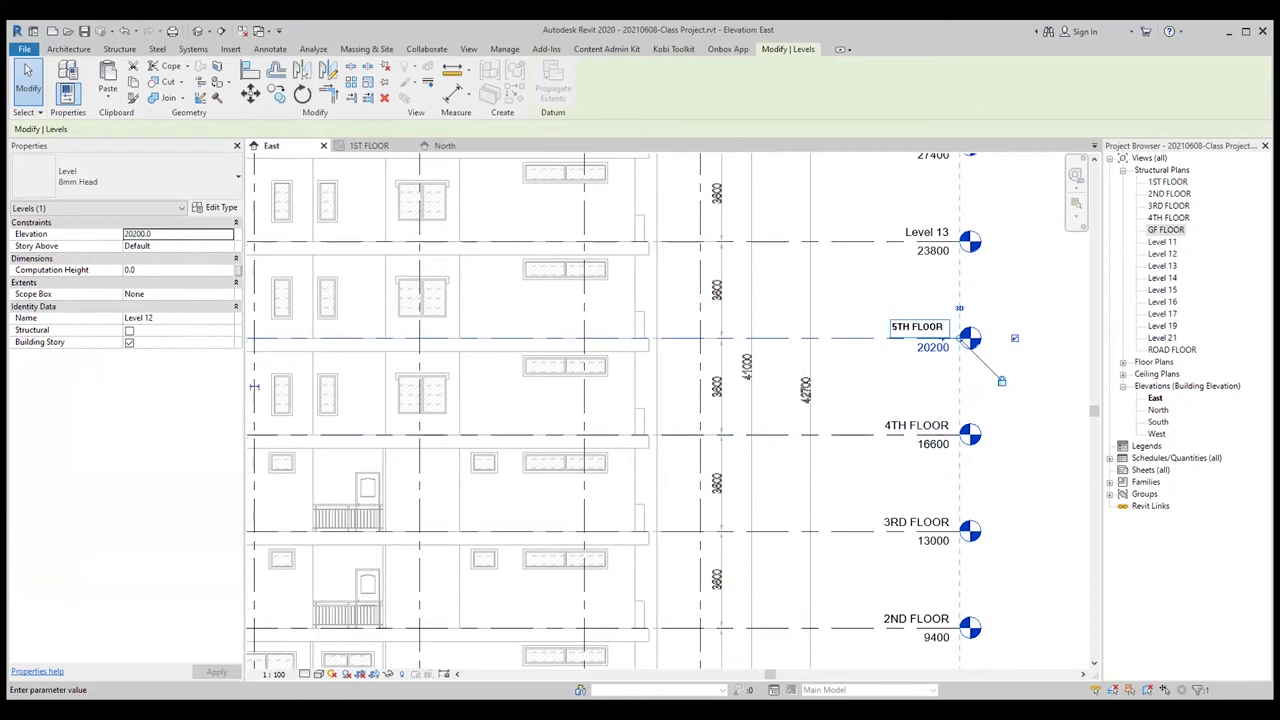
key("Return")
left_click(694, 371)
- Rename Level 13 at 23800 to 6TH FLOOR with its plan view
middle_click_drag(918, 233, 897, 330)
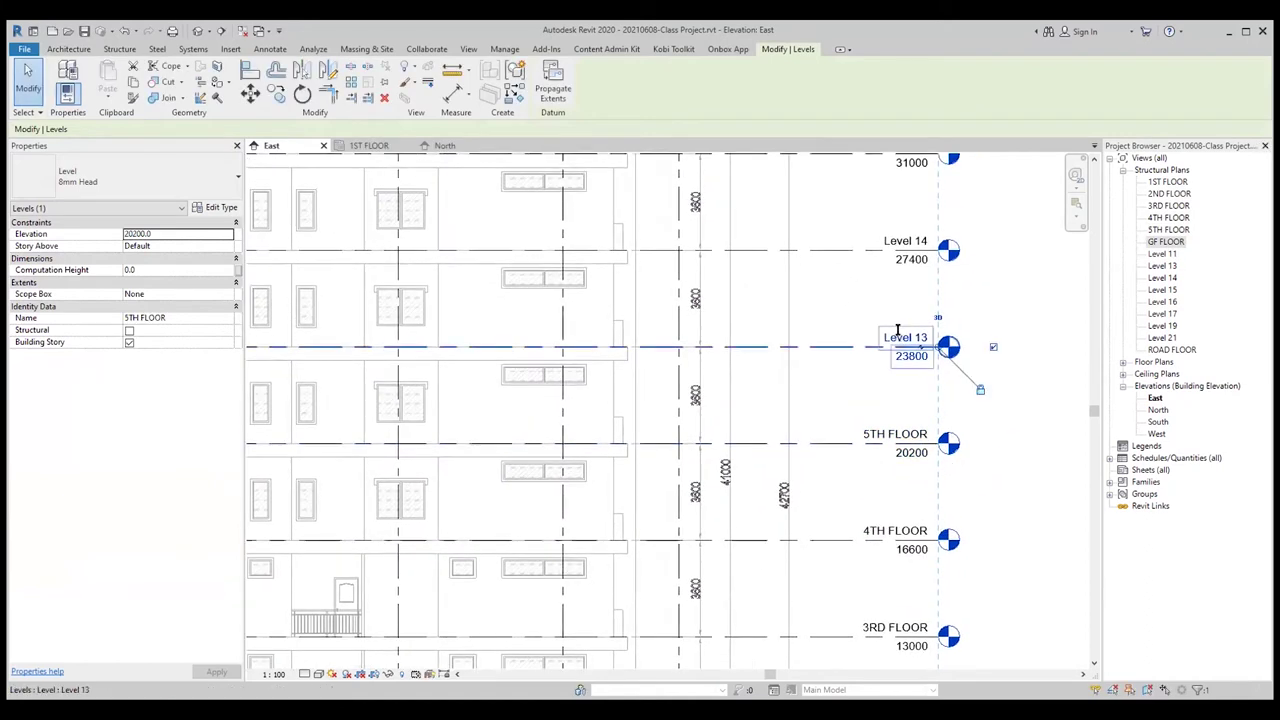
double_click(897, 333)
type("6TH F")
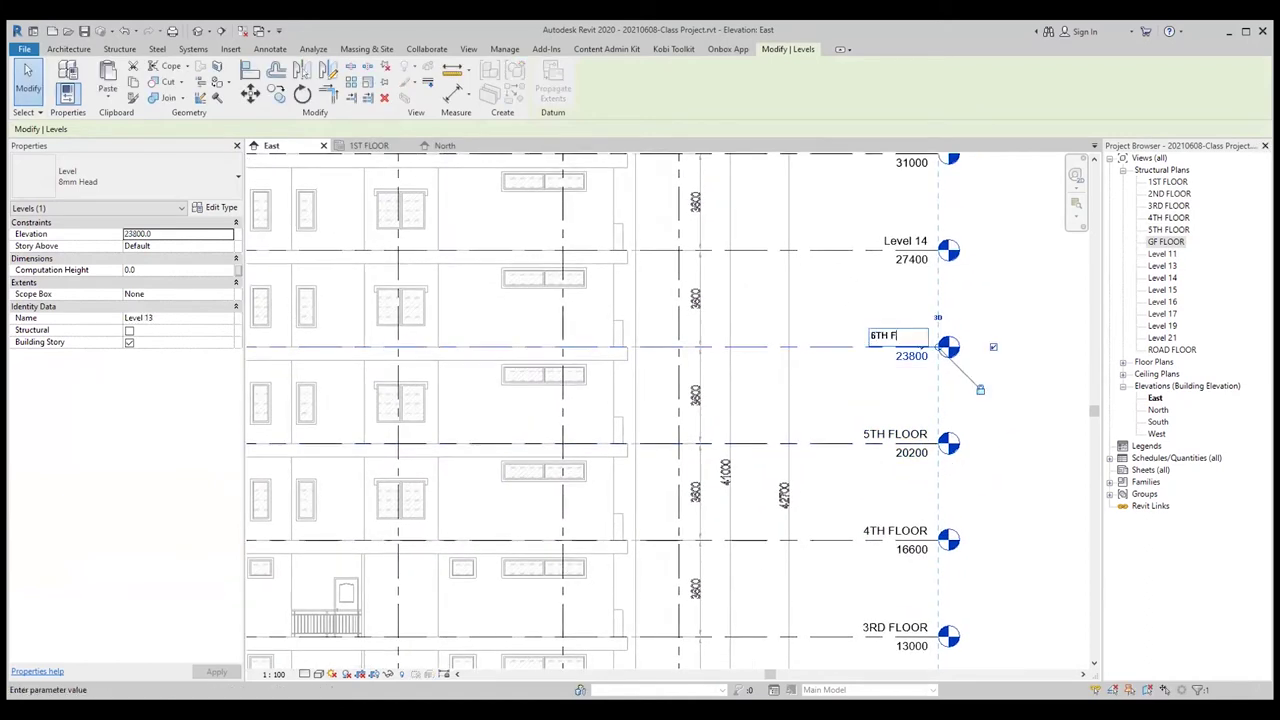
key("Return")
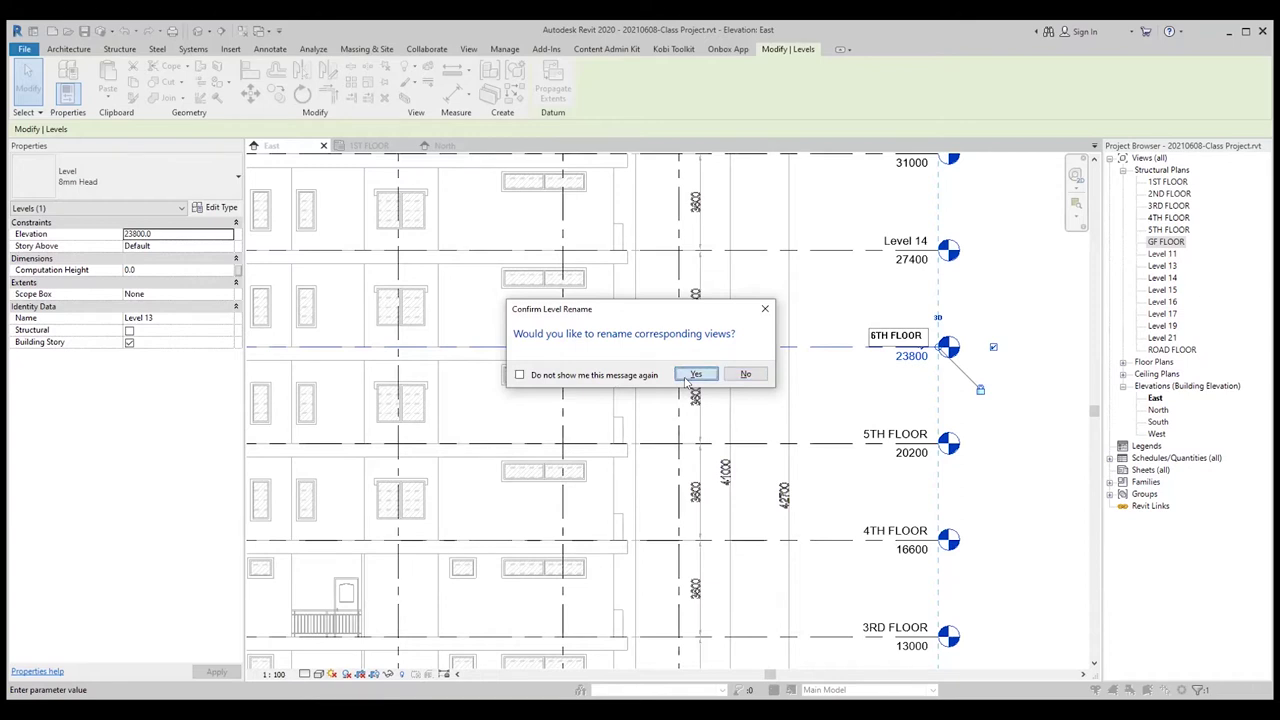
left_click(695, 374)
left_click(889, 240)
left_click(889, 240)
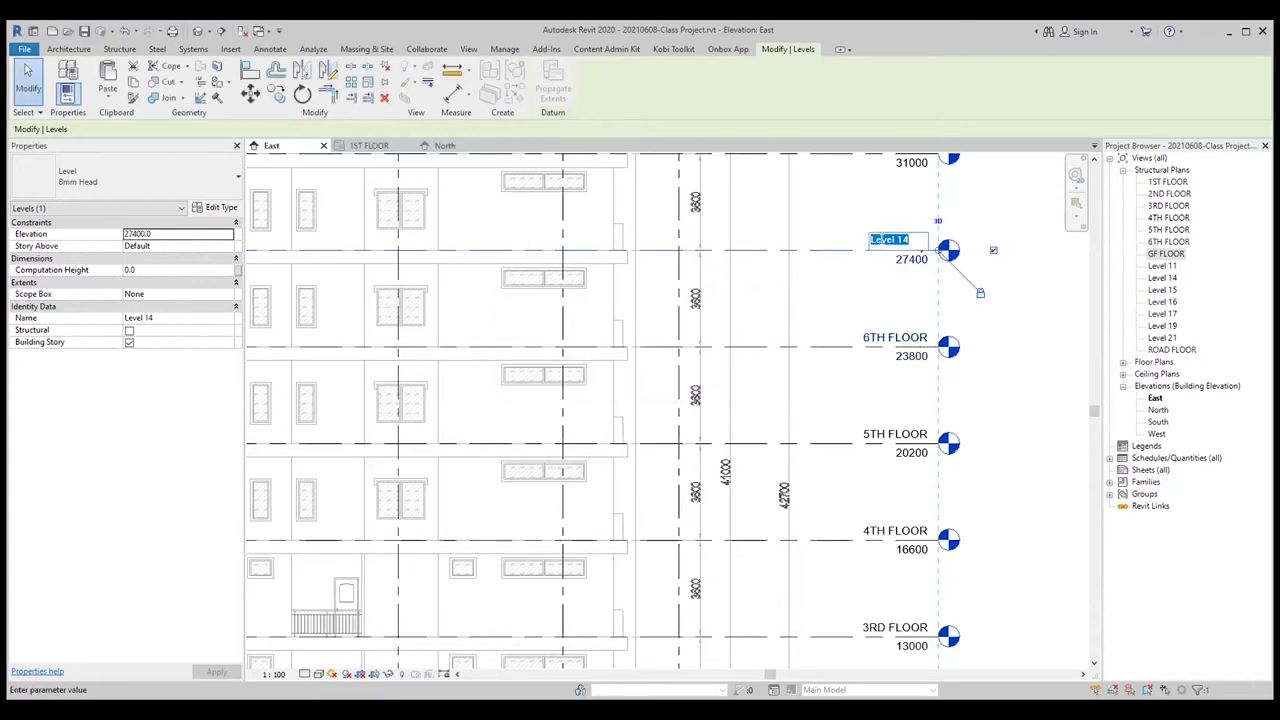
- Rename Level 14 at 27400 to 7TH FLOOR, renaming its plan view too
type("7TH FLOOR")
key("Return")
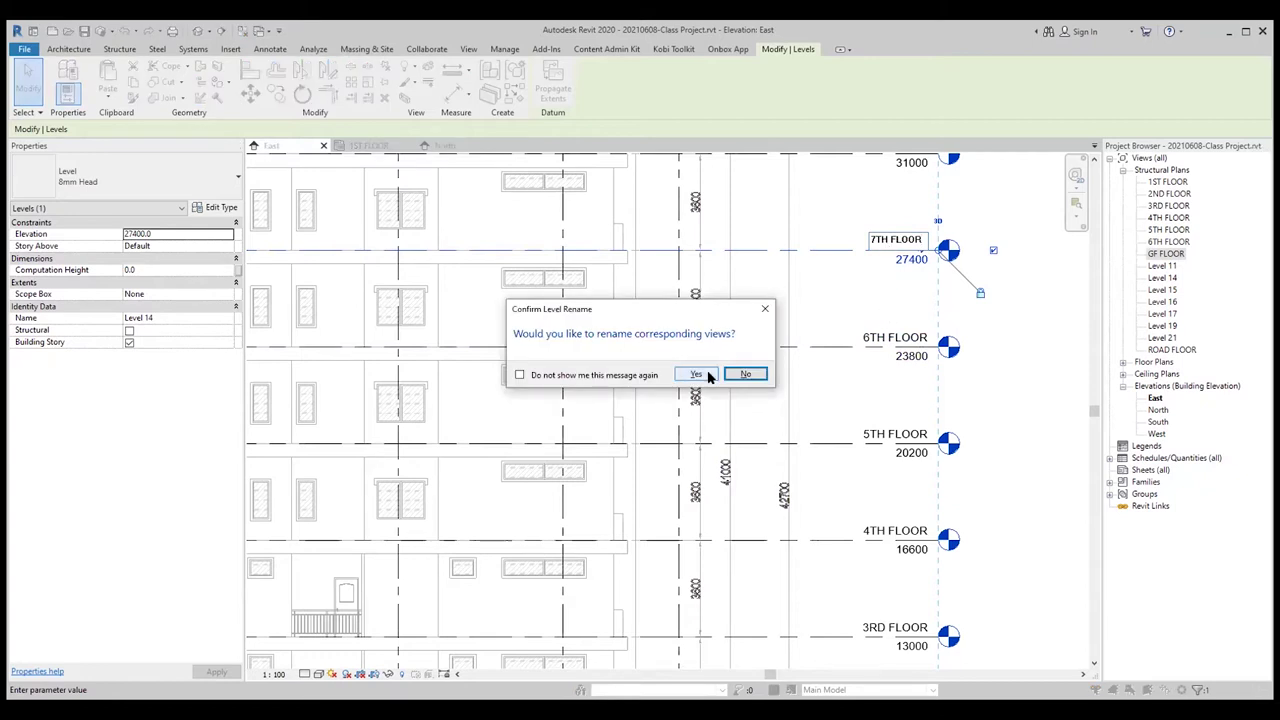
left_click(708, 376)
- Rename Level 15 to 8TH FLOOR without renaming its view, then re-enter the name
middle_click_drag(880, 196, 870, 274)
left_click_drag(866, 271, 889, 272)
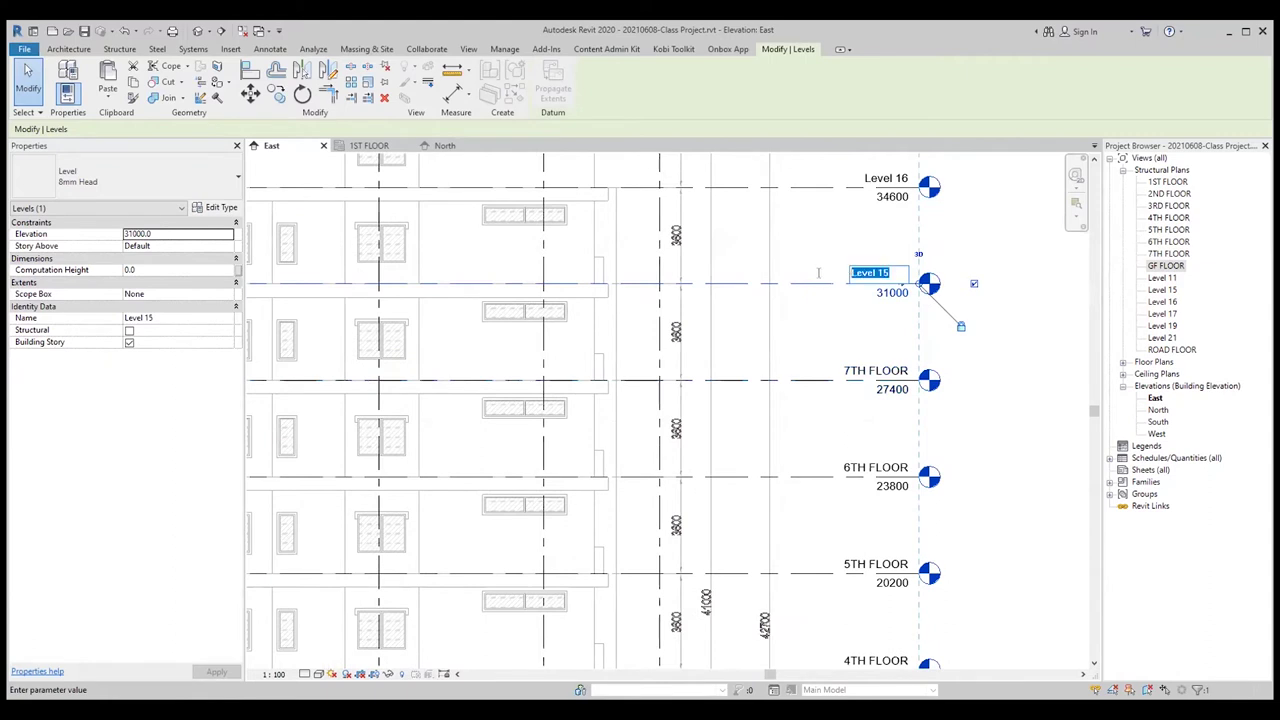
type("8")
key("Return")
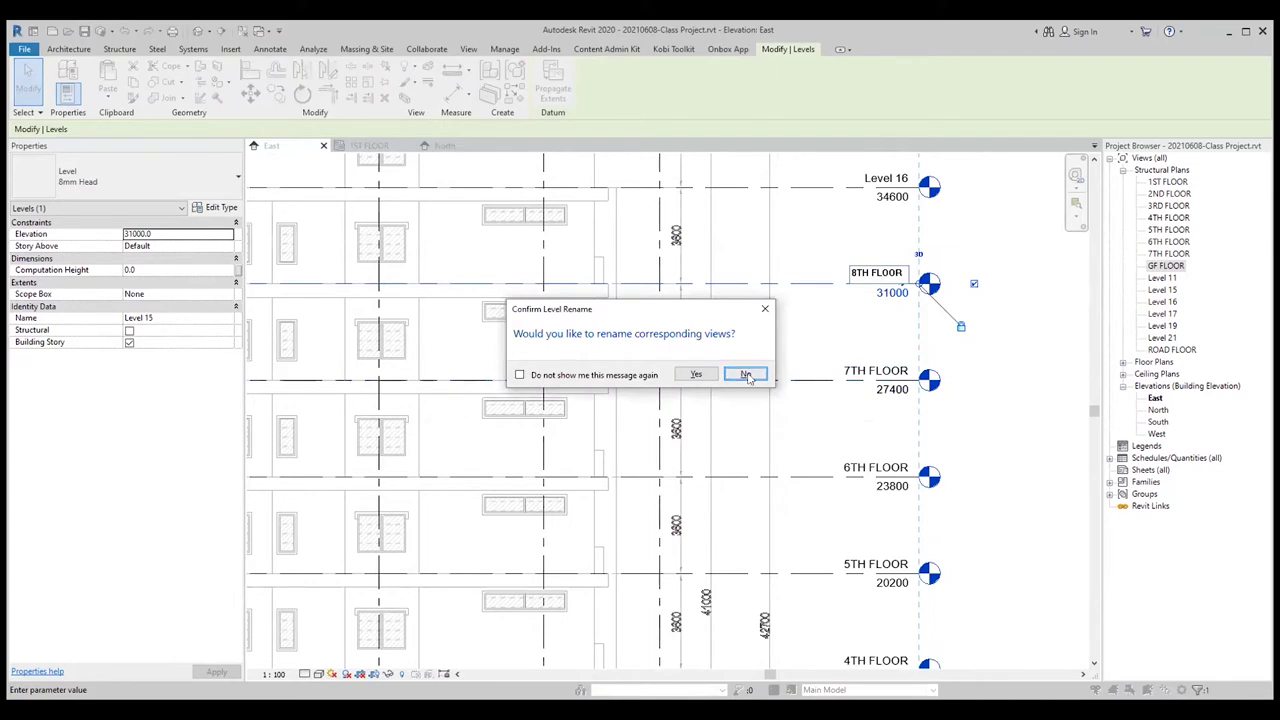
left_click(746, 375)
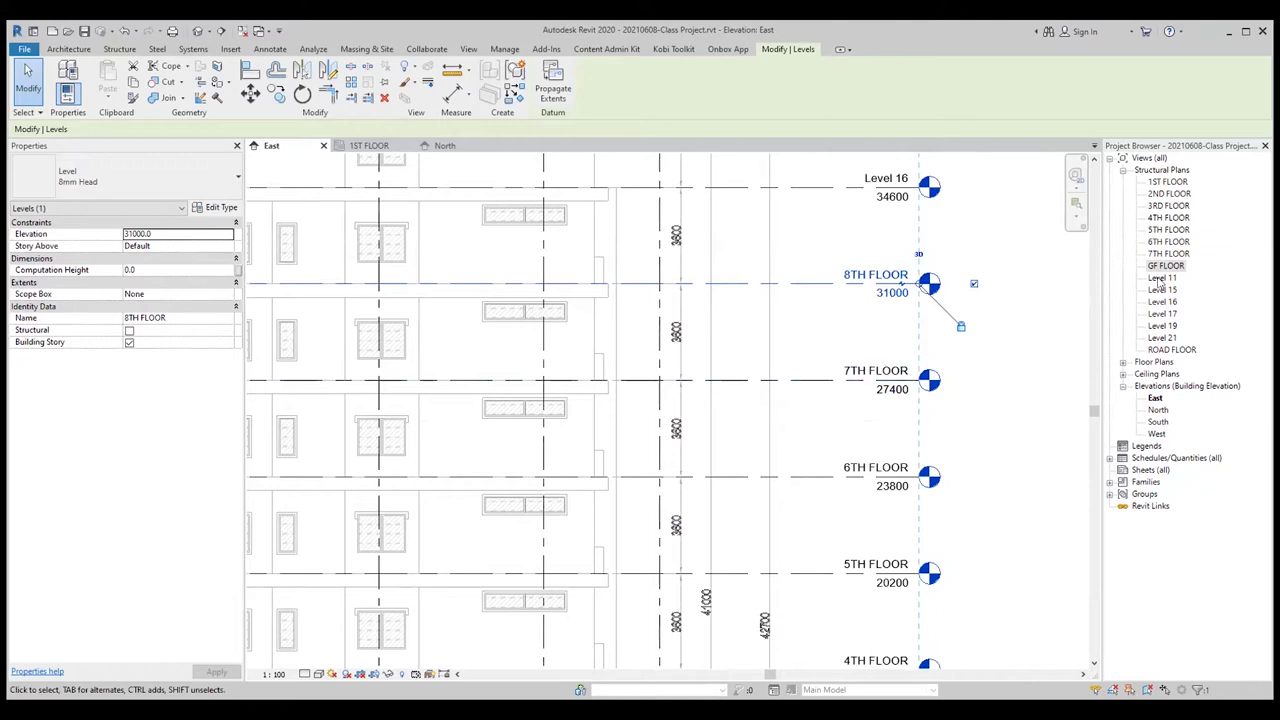
left_click(878, 274)
left_click(880, 276)
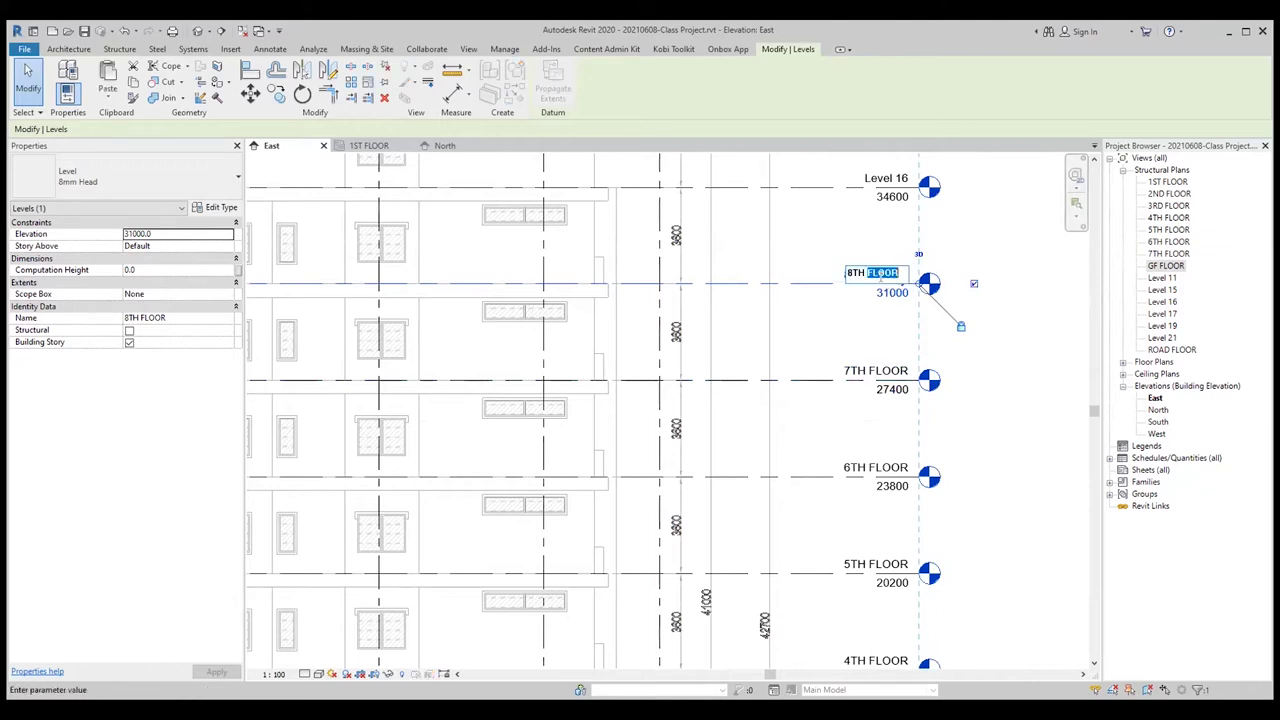
left_click_drag(898, 273, 845, 274)
type("8TH FLOOR")
key("Return")
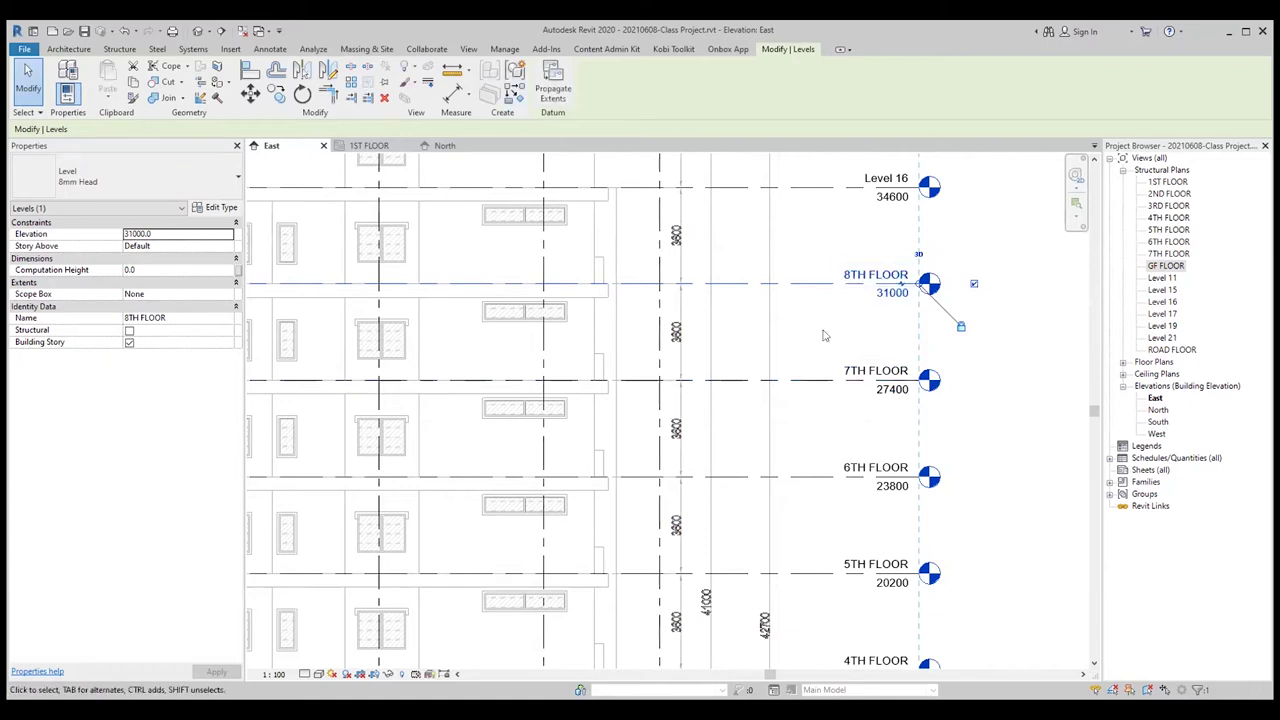
- Edit the 8TH FLOOR label again, mistakenly changing it to 9FLOOR
key("Escape")
left_click(858, 281)
double_click(858, 275)
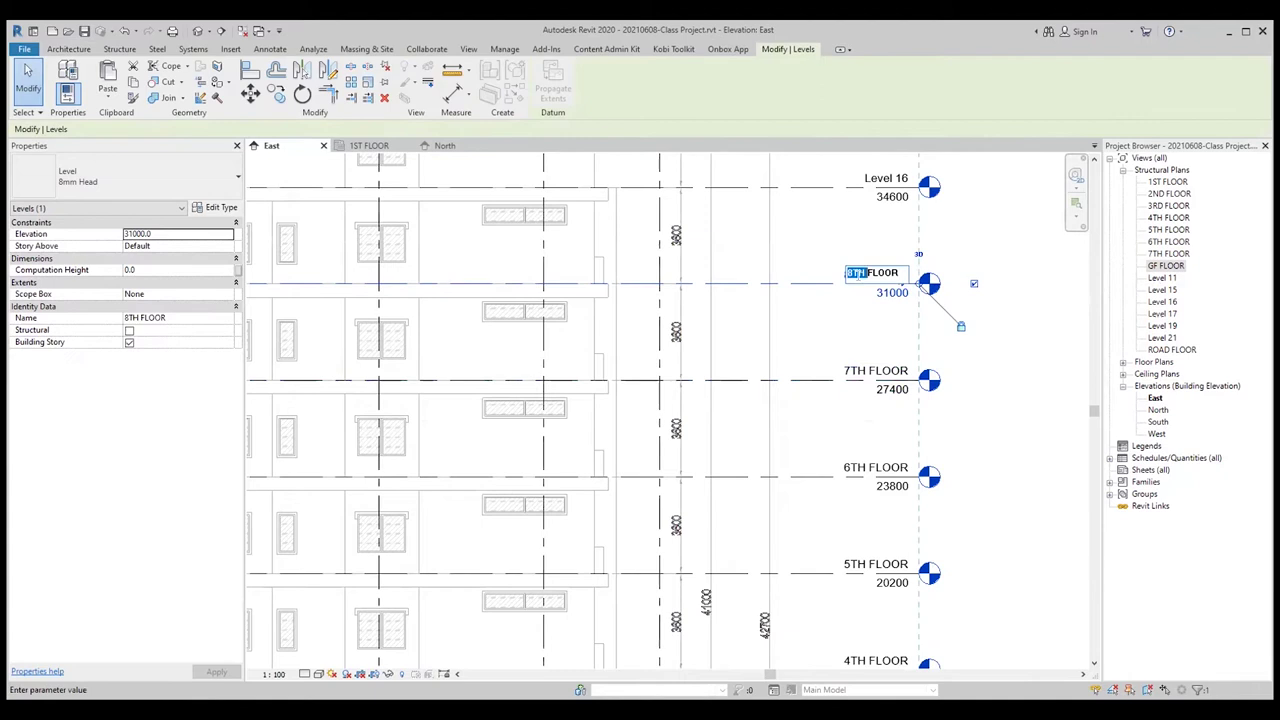
type("9")
key("Return")
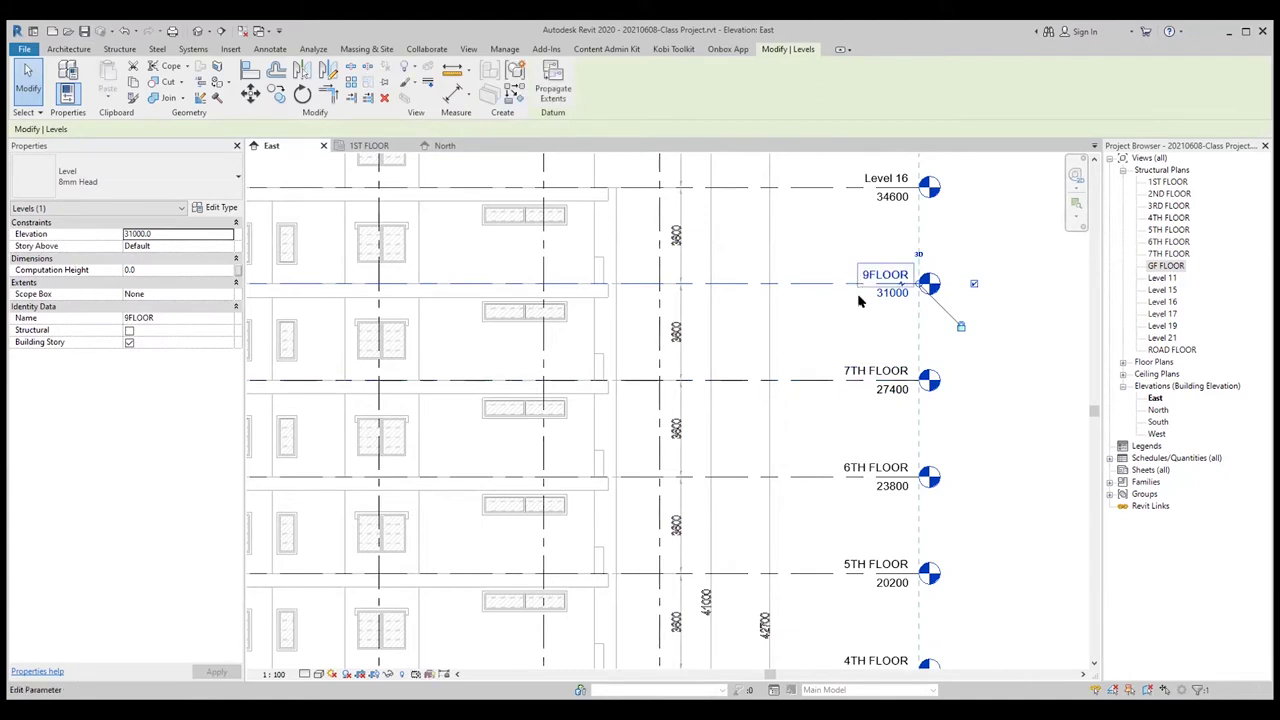
left_click(858, 303)
left_click(867, 279)
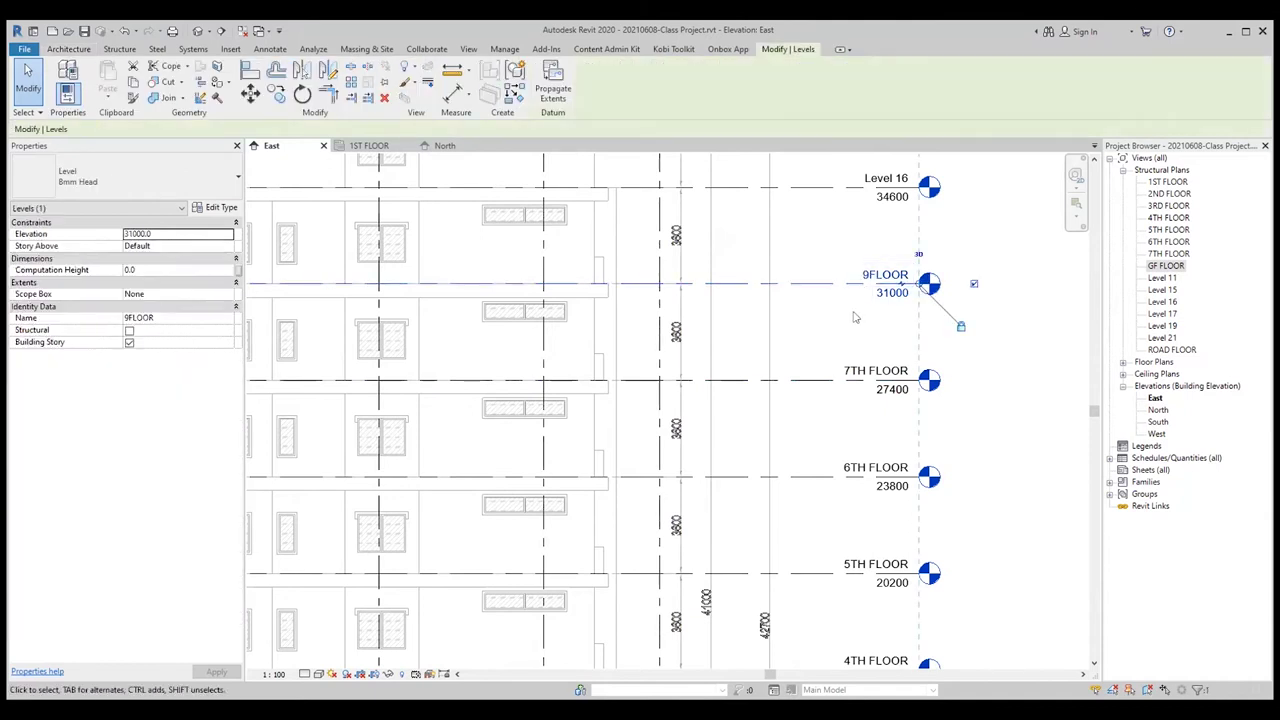
left_click(855, 317)
- Undo back to Level 15 and rename it 8TH FLOOR, including its plan view
key("ctrl+z")
key("ctrl+z")
double_click(882, 277)
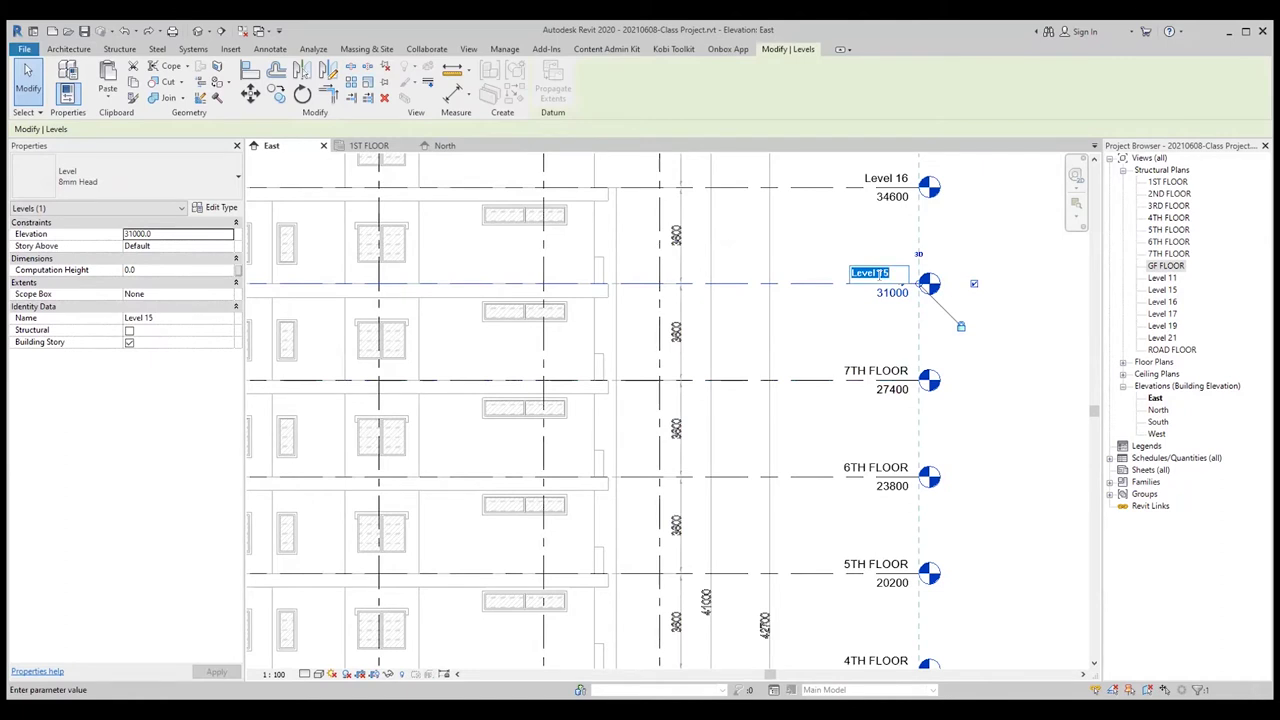
type("8TH FLOOR")
key("Return")
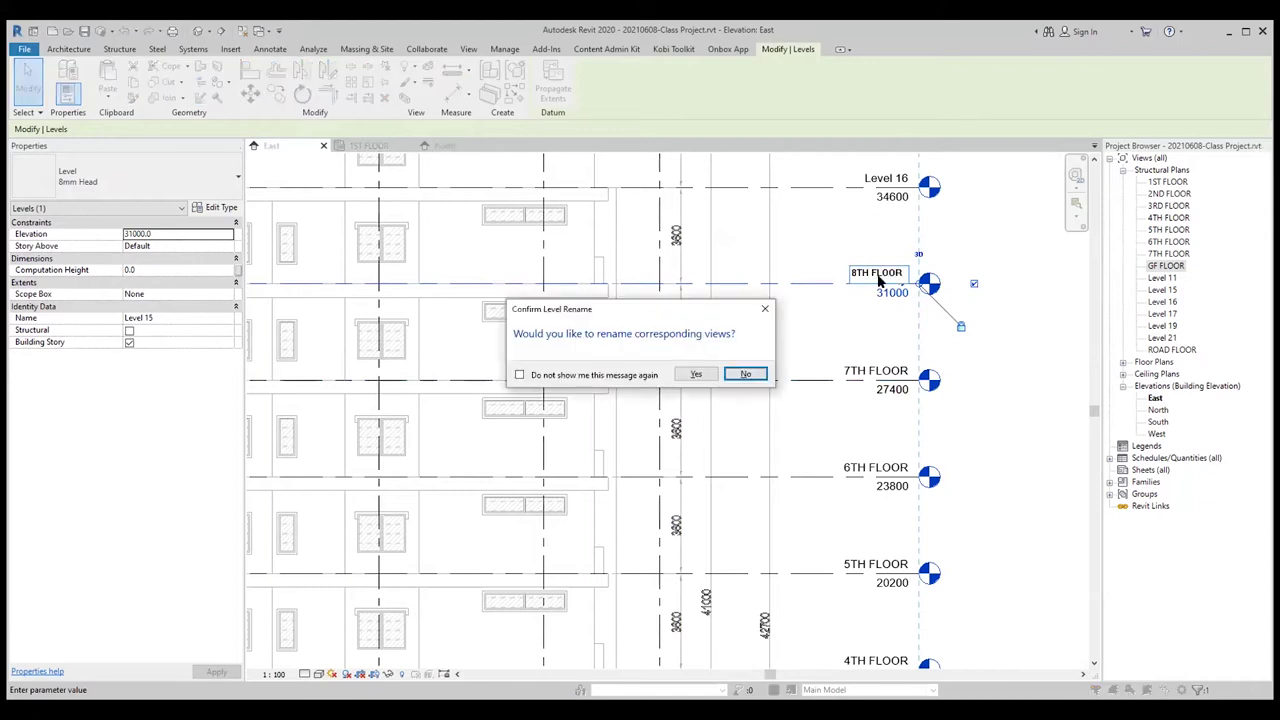
left_click(697, 377)
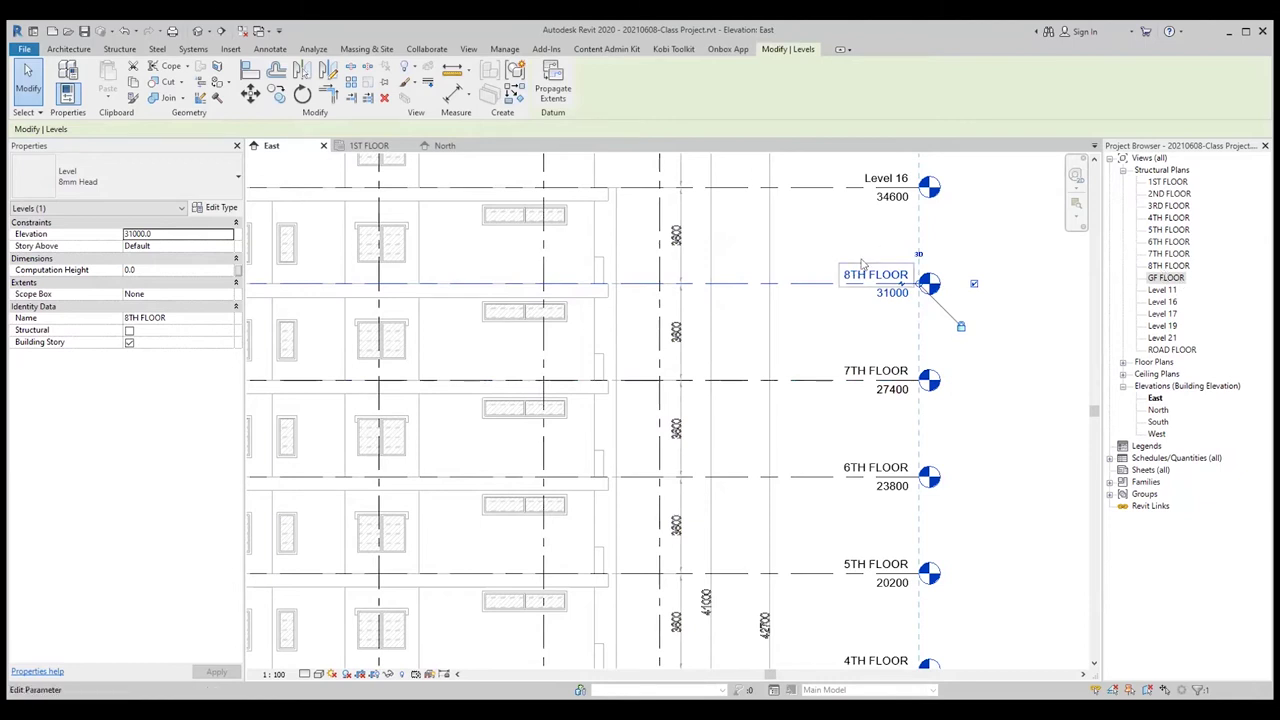
- Rename Level 16 at 34600 to 9TH FLOOR with its plan view
middle_click_drag(855, 272, 866, 408)
left_click(880, 313)
left_click(880, 313)
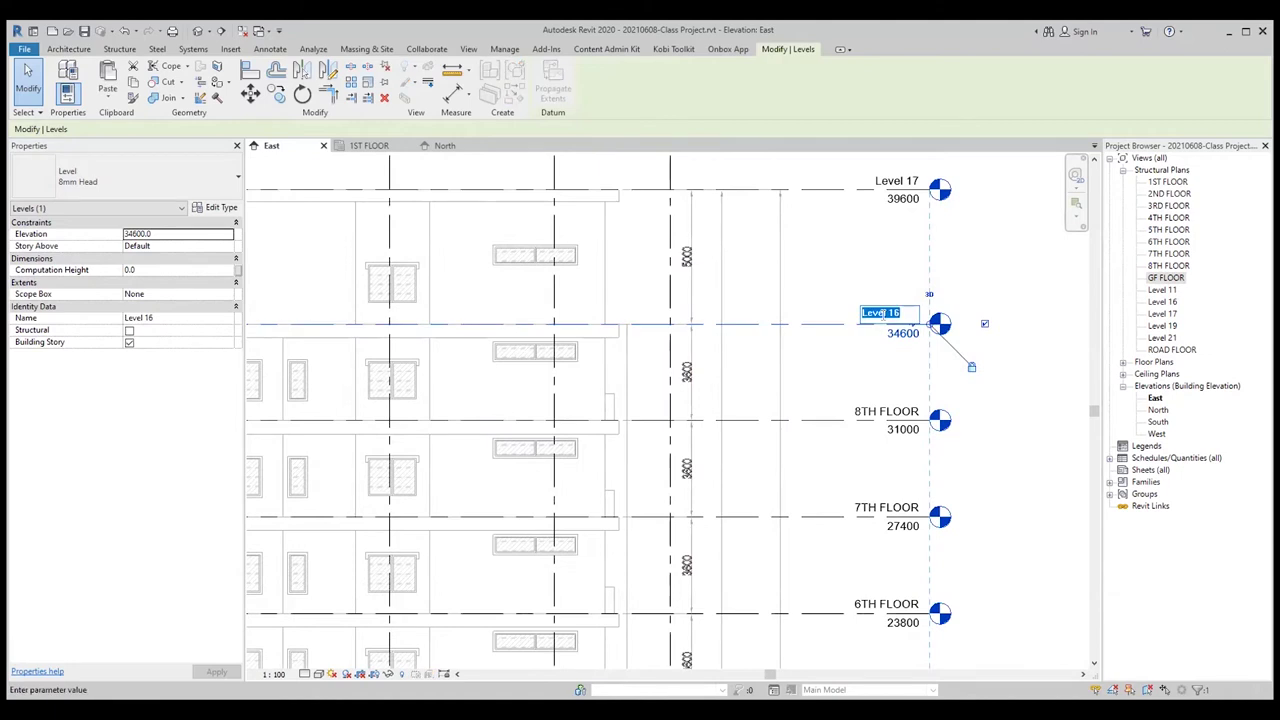
type("9")
key("Return")
left_click(691, 378)
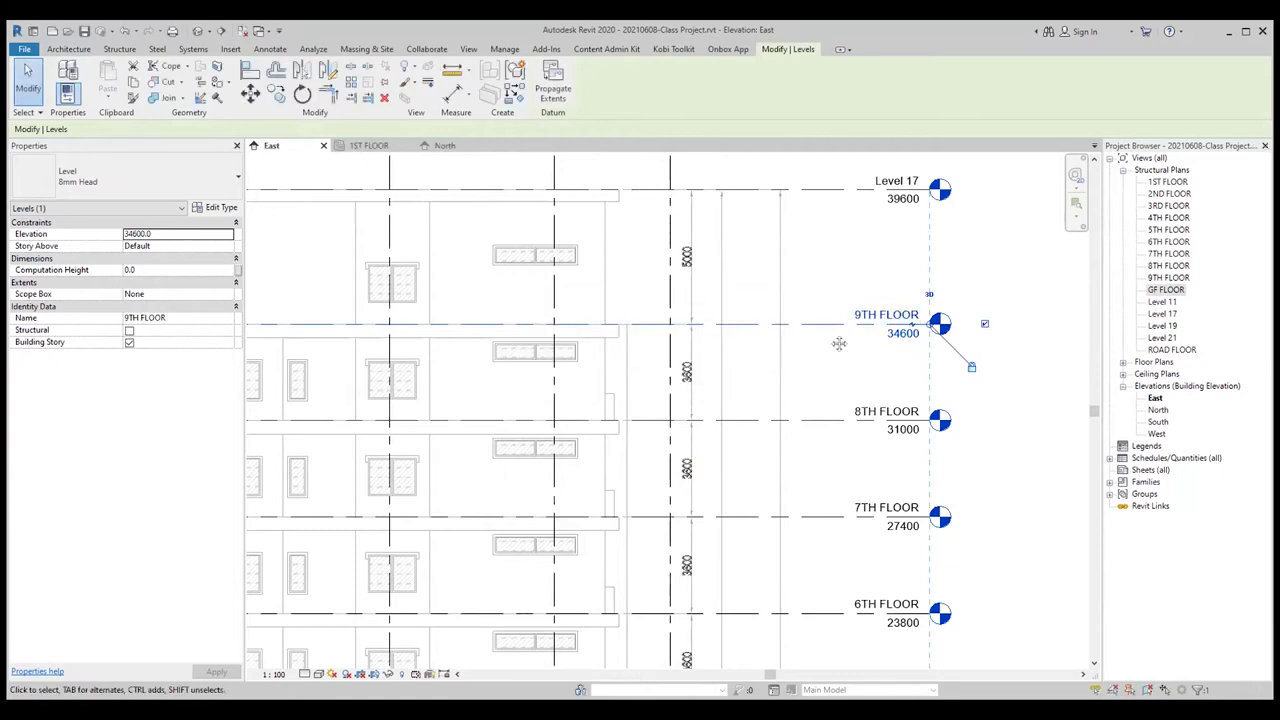
- Rename Level 17 at 39600 to ROOF FLOOR with its plan view, then deselect
middle_click_drag(835, 290, 831, 358)
left_click(880, 251)
left_click(880, 251)
type("ROOF FLO")
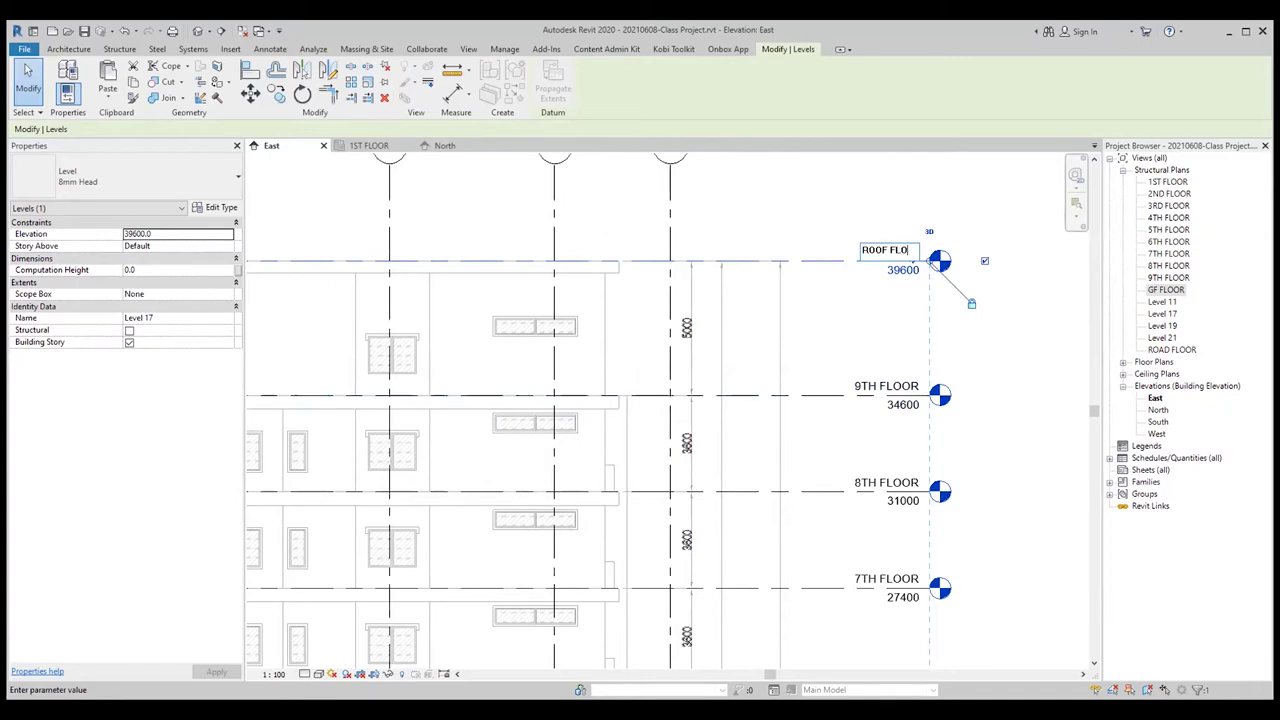
type("R")
key("Return")
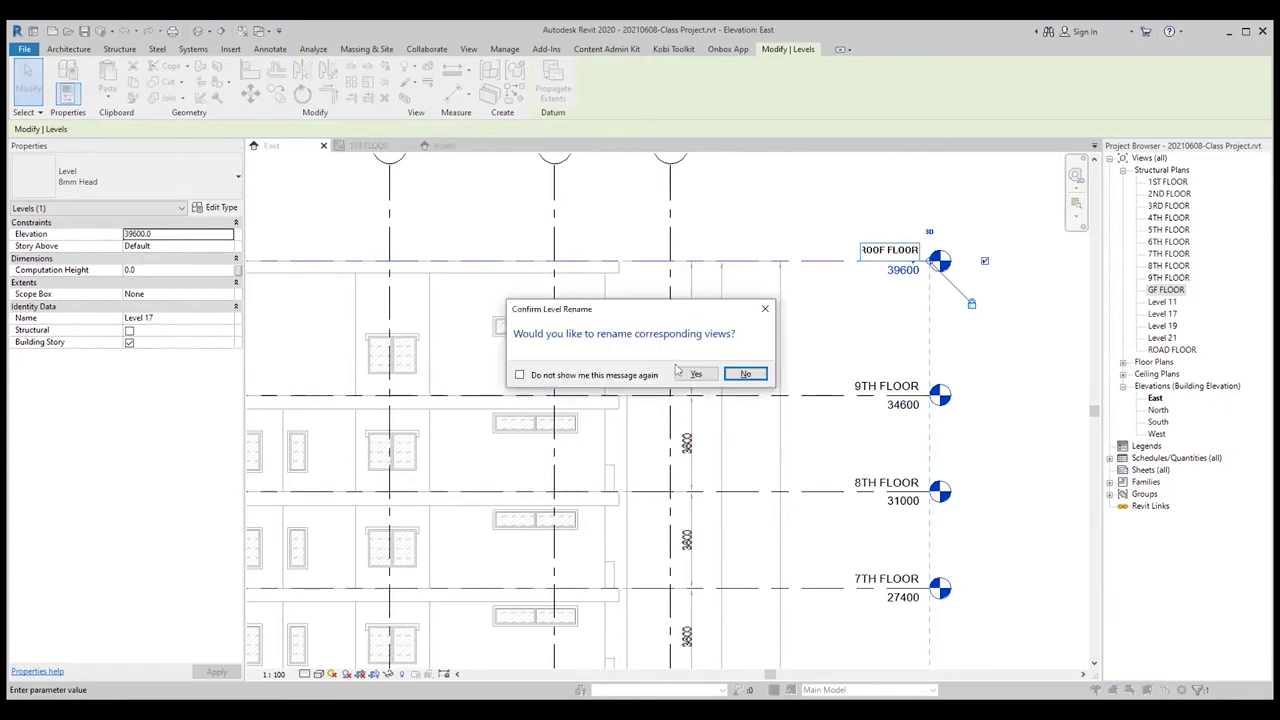
left_click(696, 376)
key("Escape")
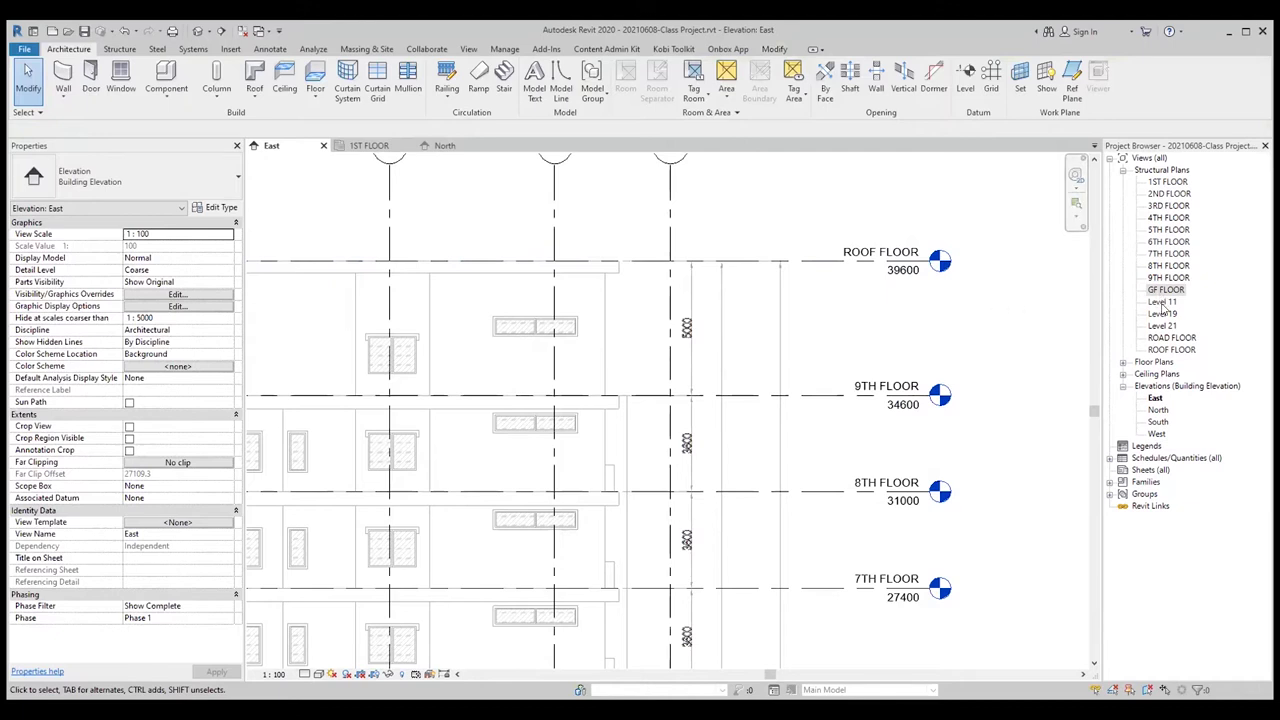
- Rename Level 19 at -3100 to BASEMENT FLOOR along with its structural plan view
scroll(1040, 325, "down", 2)
scroll(1030, 380, "down", 1)
scroll(958, 442, "down", 1)
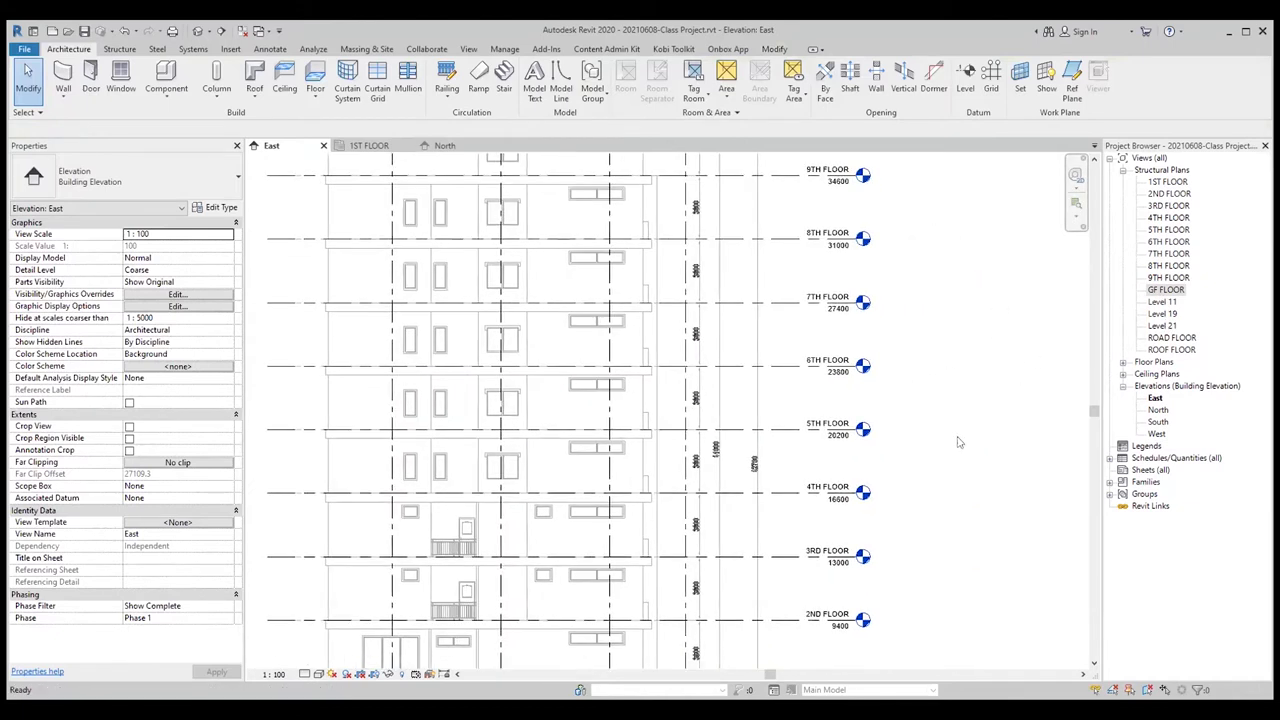
scroll(958, 442, "down", 2)
scroll(930, 444, "down", 2)
scroll(890, 390, "down", 2)
scroll(828, 430, "up", 3)
scroll(845, 438, "down", 4)
scroll(870, 453, "up", 2)
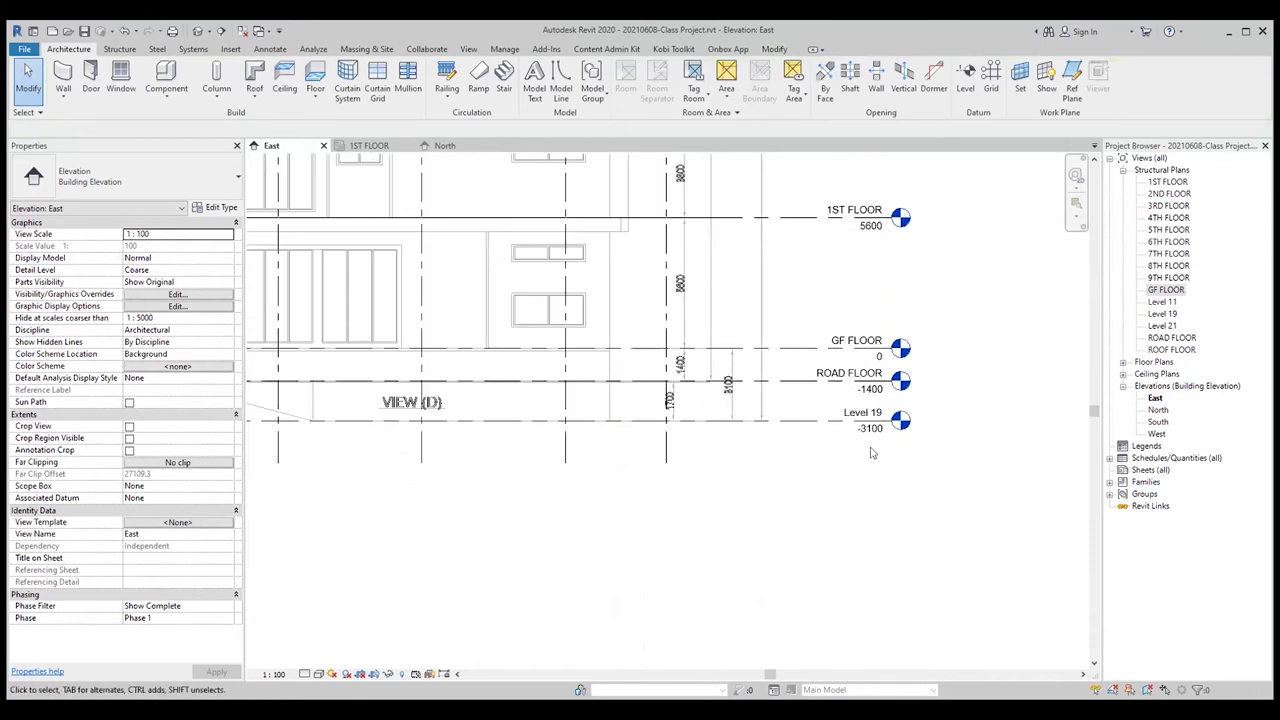
mouse_move(870, 453)
middle_mouse_down()
mouse_move(936, 516)
mouse_move(910, 512)
middle_mouse_up()
double_click(942, 470)
left_click_drag(957, 470, 913, 470)
type("BASEMEN")
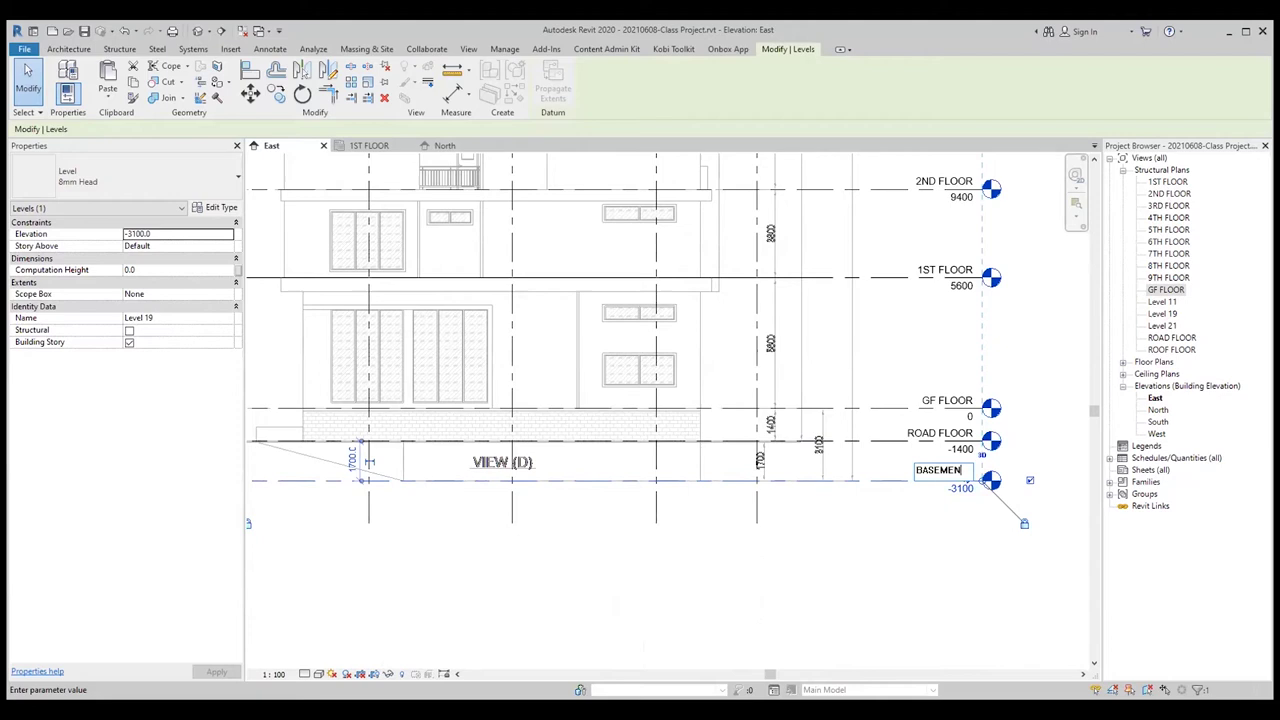
type(" FLOOR")
key("Return")
left_click(696, 374)
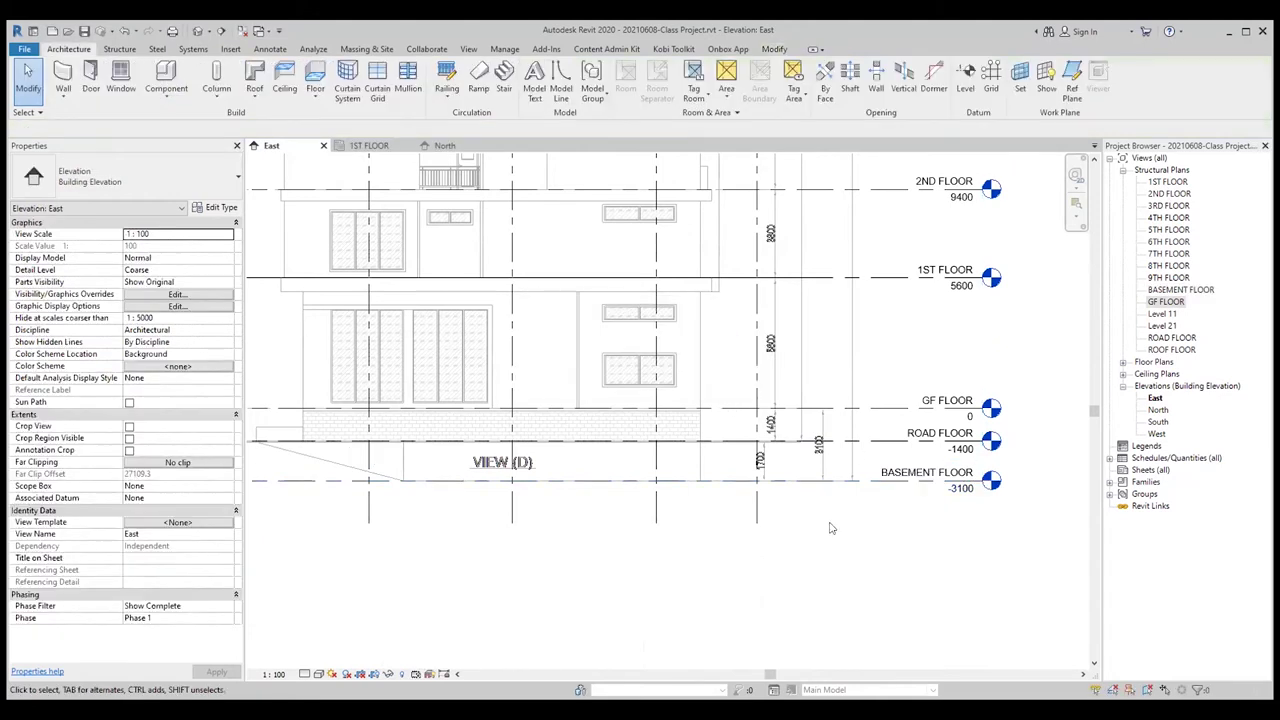
- Centre the East elevation and open the Level 11 and Level 21 plans to inspect them
scroll(1049, 400, "down", 1)
scroll(1049, 417, "down", 1)
scroll(1020, 405, "down", 1)
scroll(1020, 400, "down", 1)
middle_click_drag(985, 488, 958, 493)
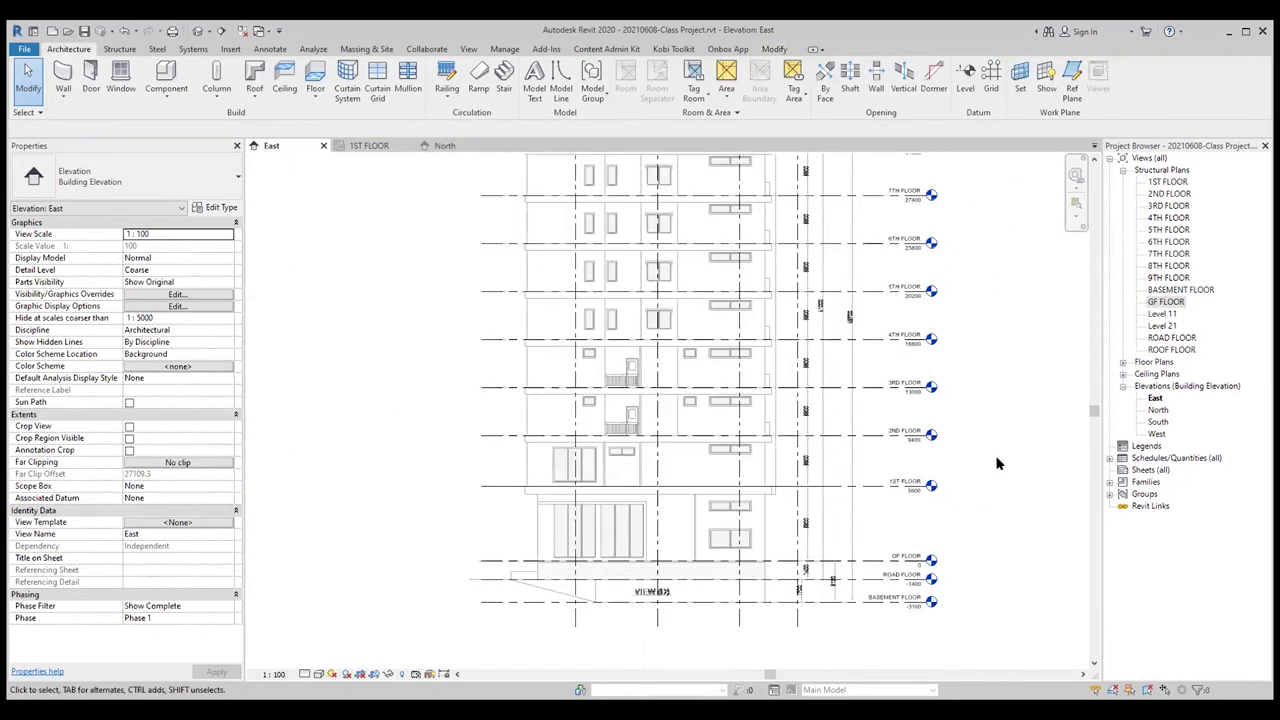
double_click(1164, 314)
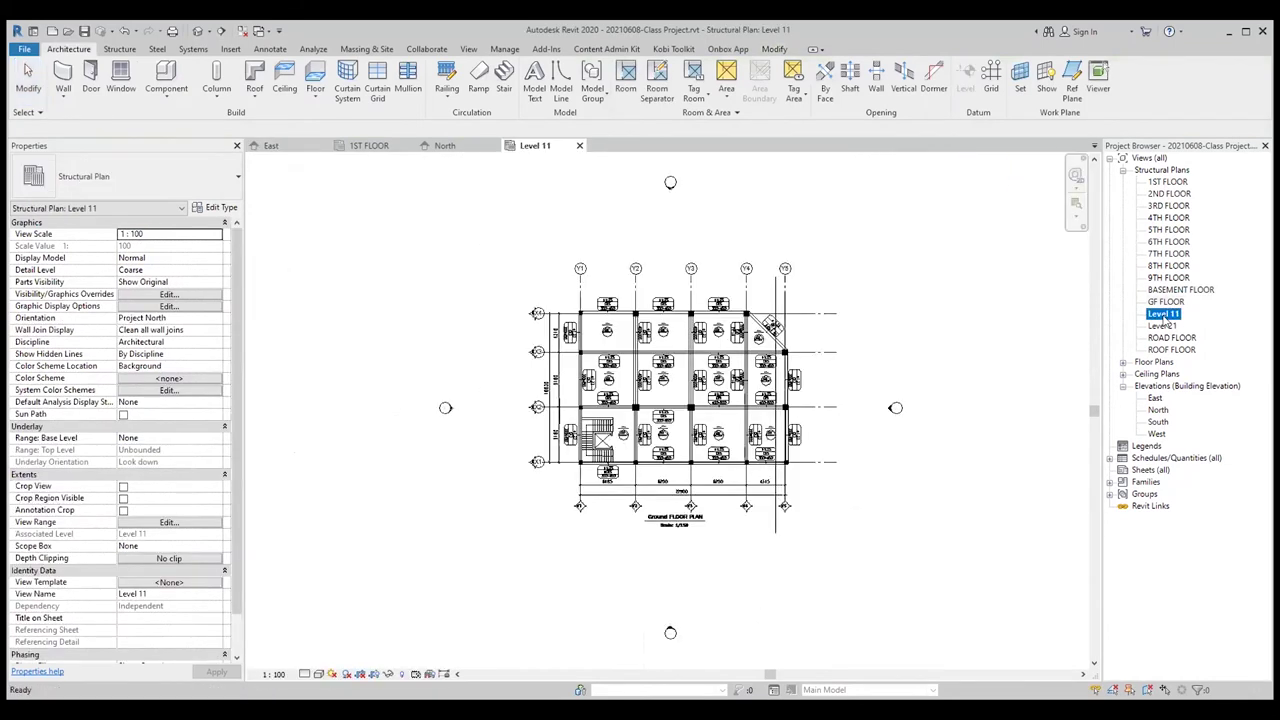
double_click(1163, 326)
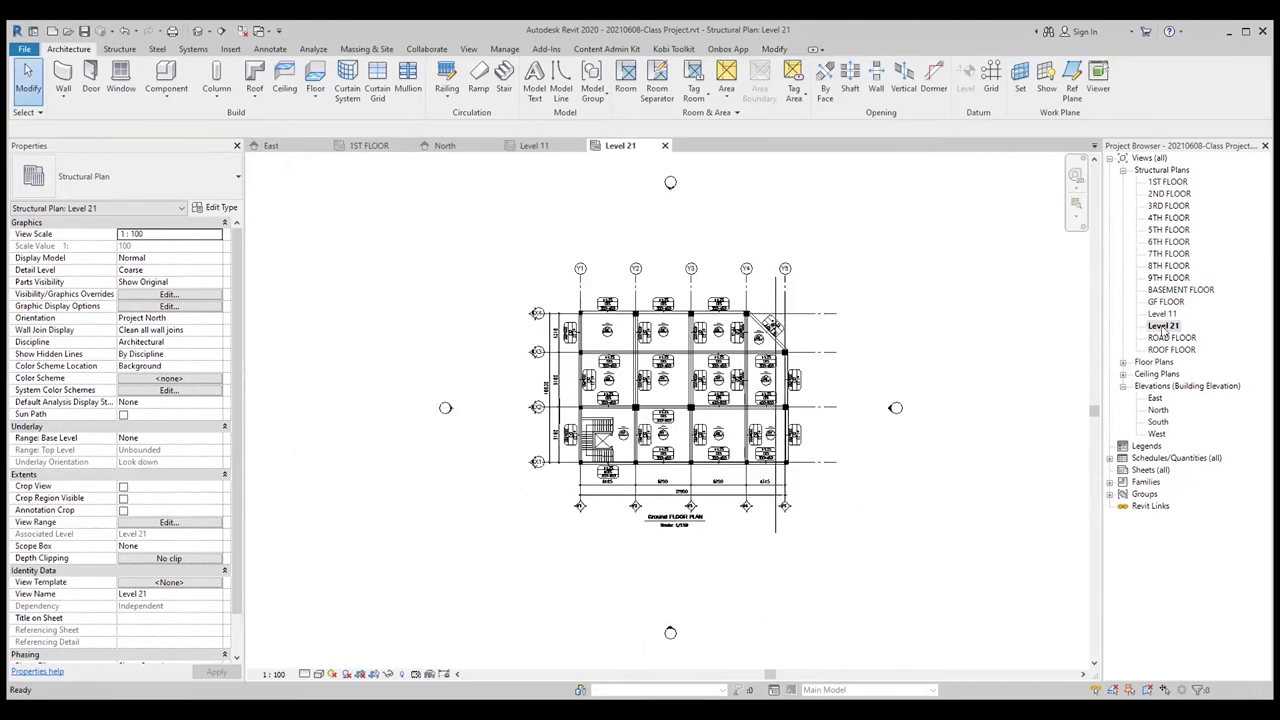
left_click(305, 147)
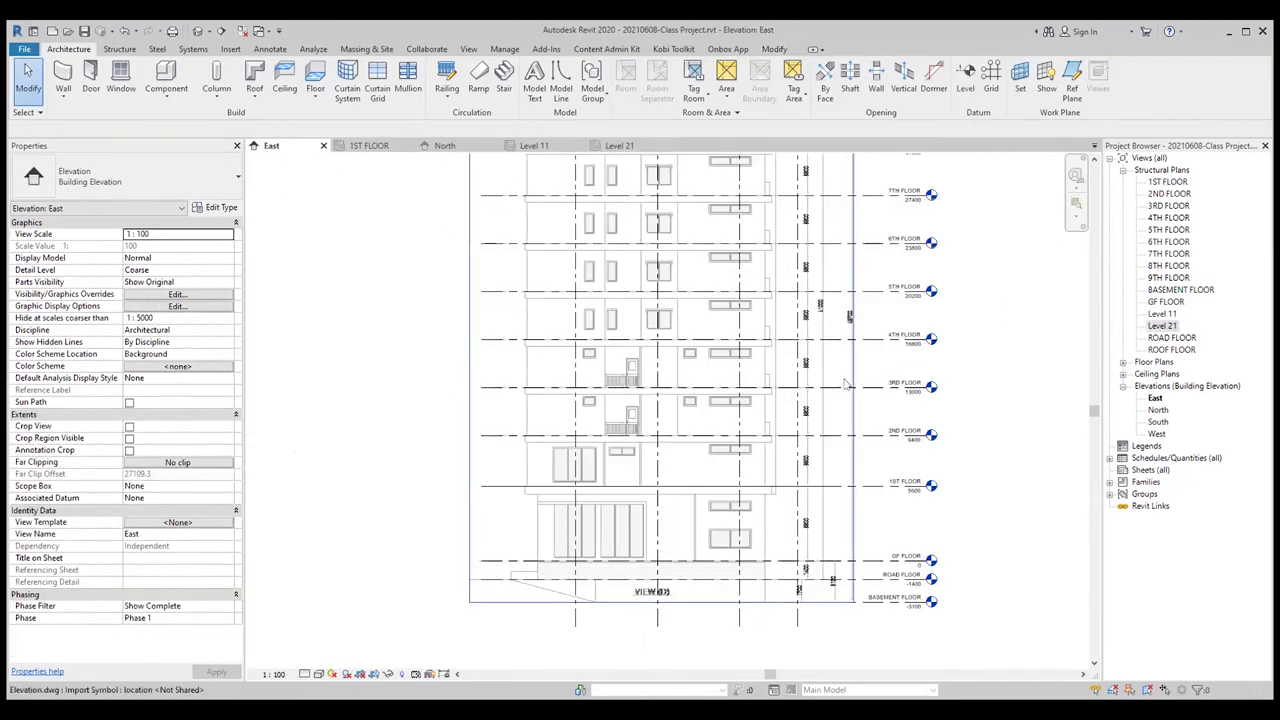
- Delete the leftover Level 11 structural plan view, then move on to Level 21
left_click(1162, 314)
left_click(1162, 326, "ctrl")
left_click(1162, 326, "ctrl")
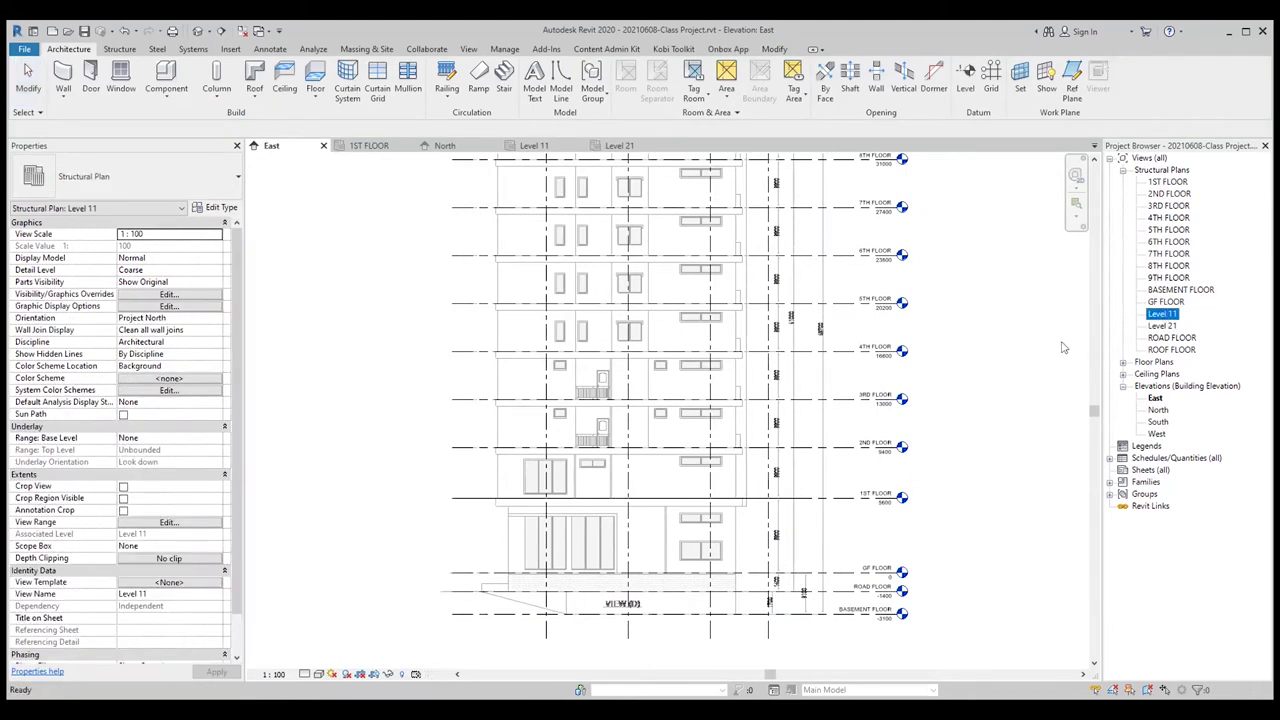
left_click(1162, 326, "ctrl")
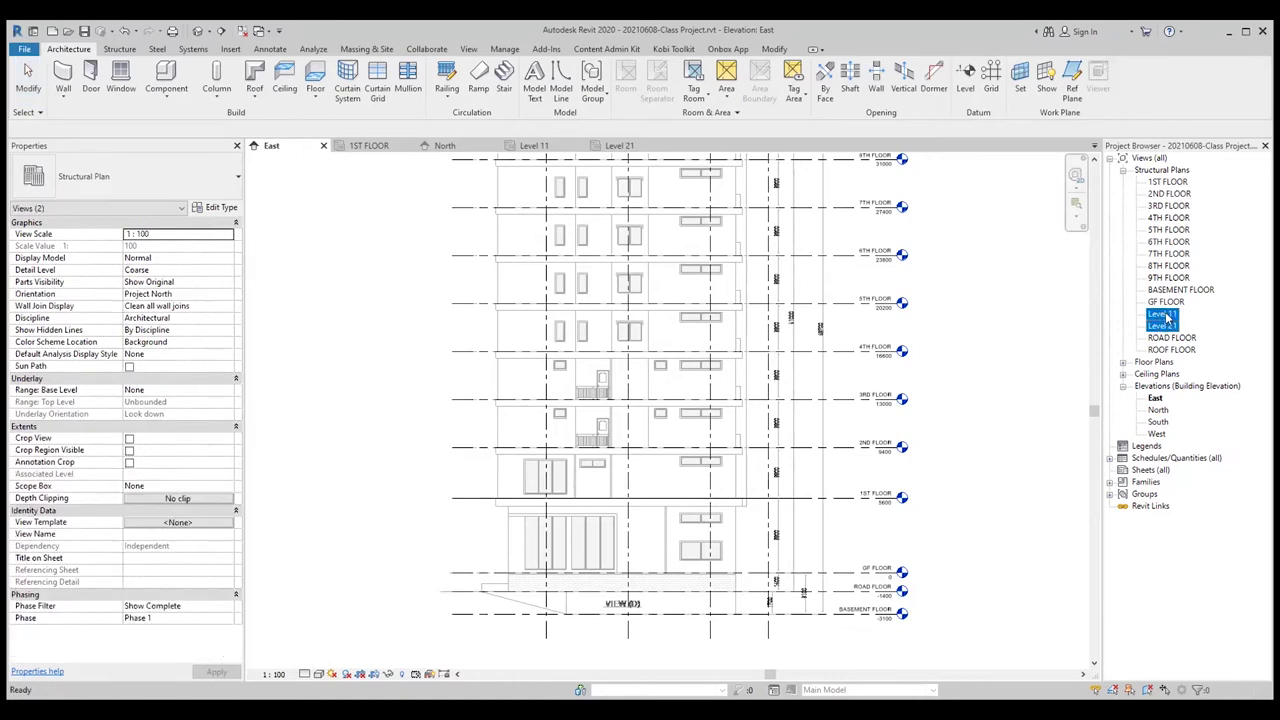
left_click(1166, 316)
right_click(1166, 316)
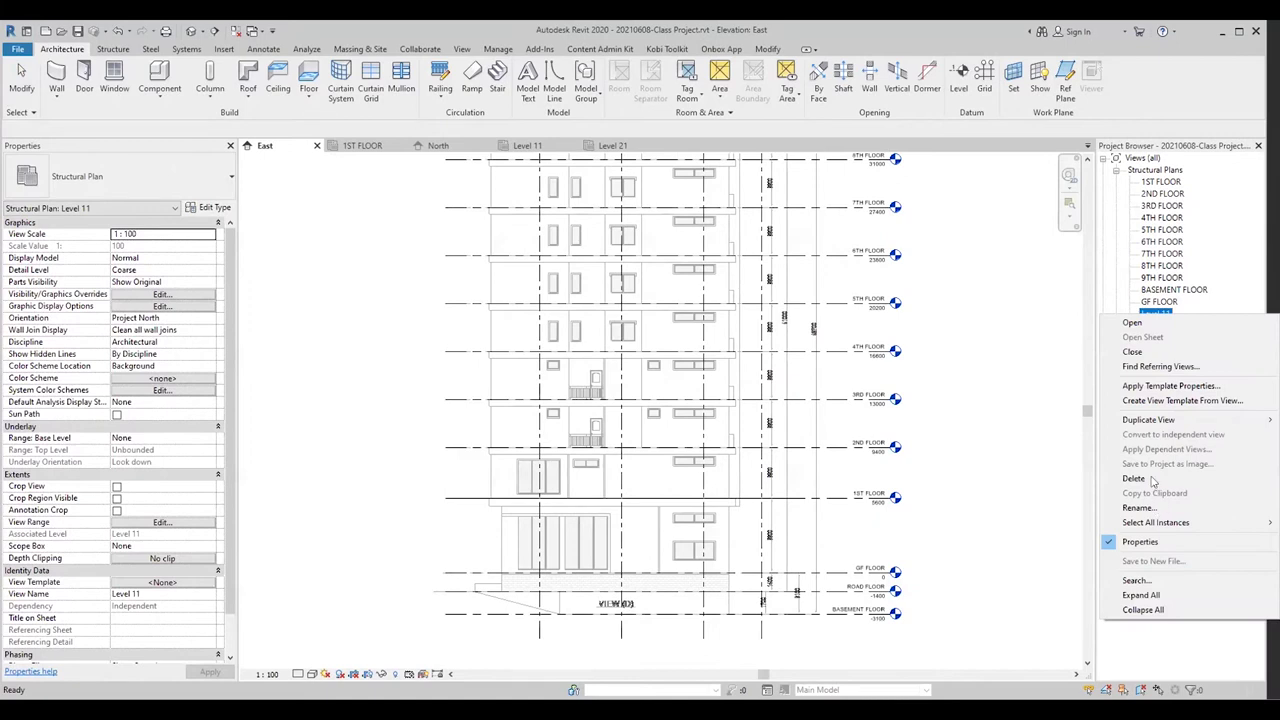
left_click(1150, 480)
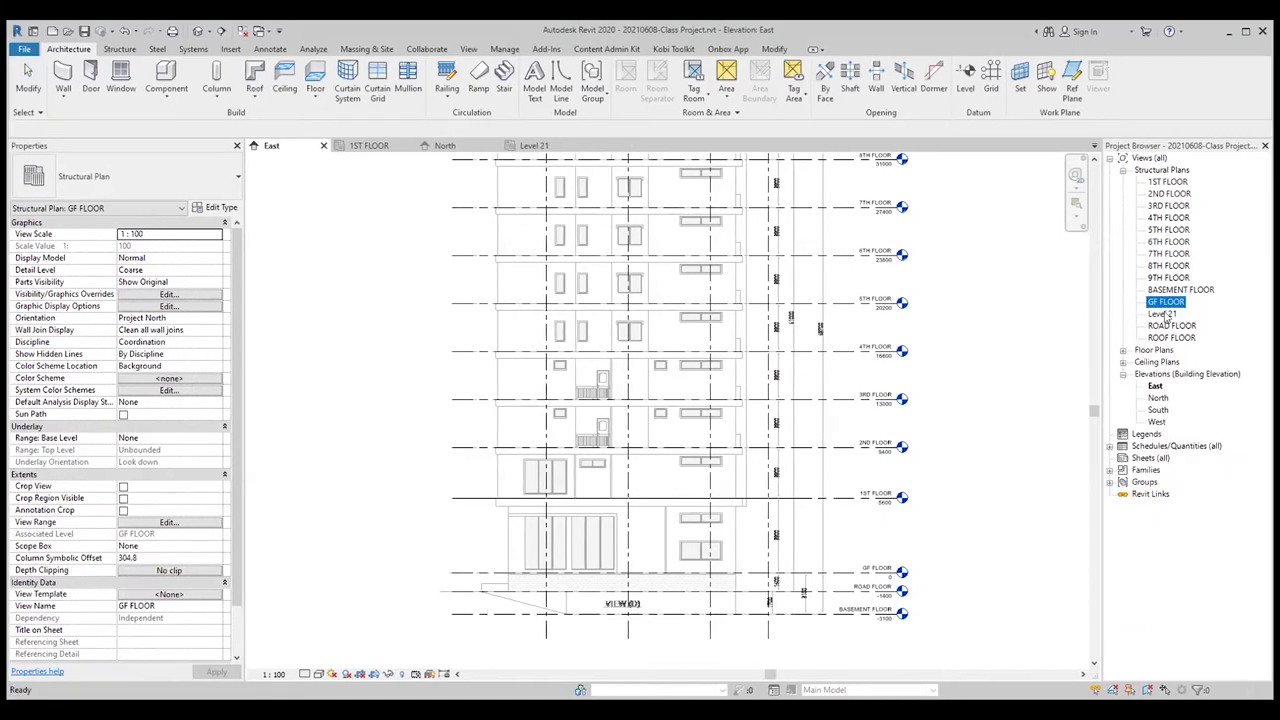
right_click(1164, 315)
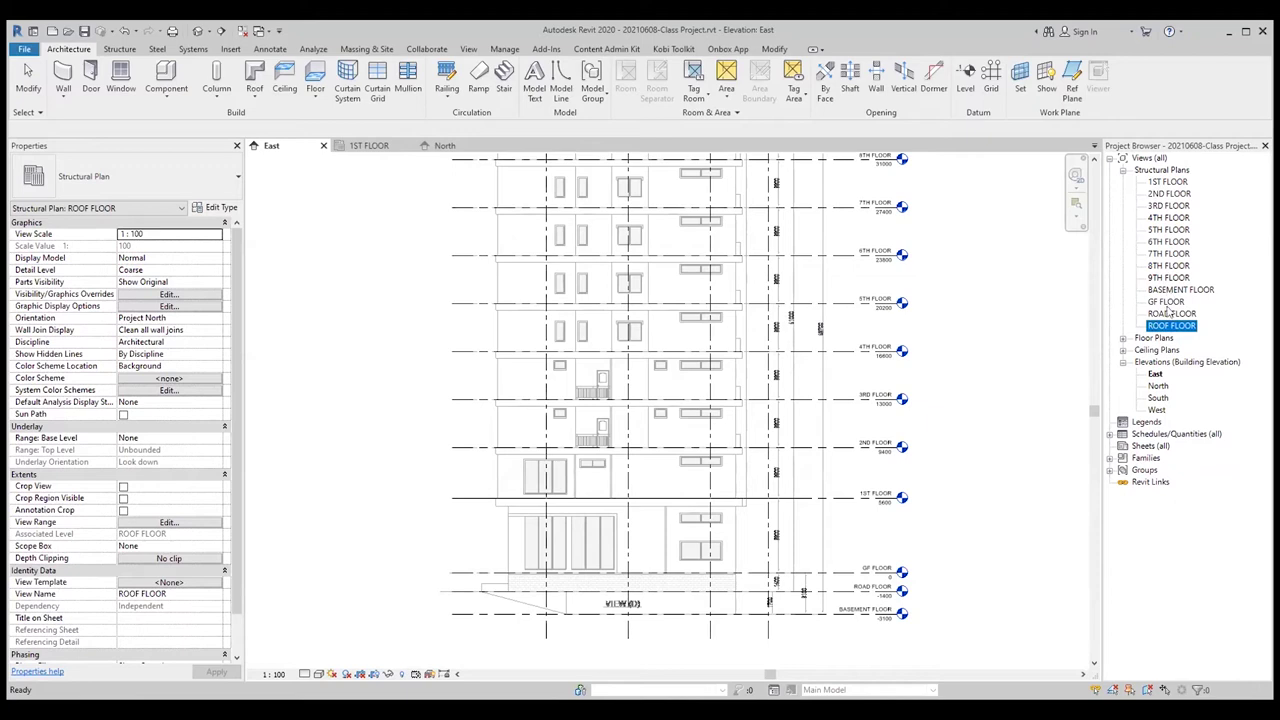
- Pan and zoom across the East elevation until the 3RD FLOOR level is in view
left_click(1009, 398)
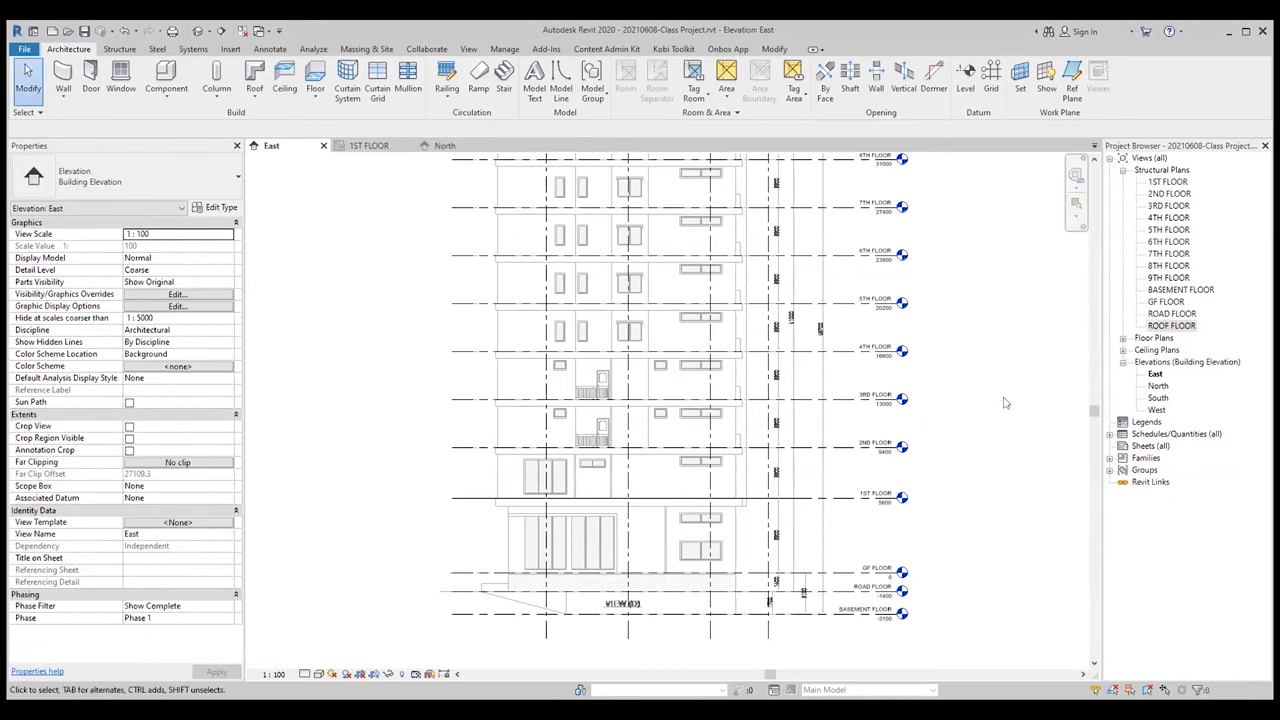
scroll(1005, 405, "down", 2)
middle_click_drag(986, 414, 944, 410)
scroll(857, 557, "up", 1)
scroll(840, 557, "up", 2)
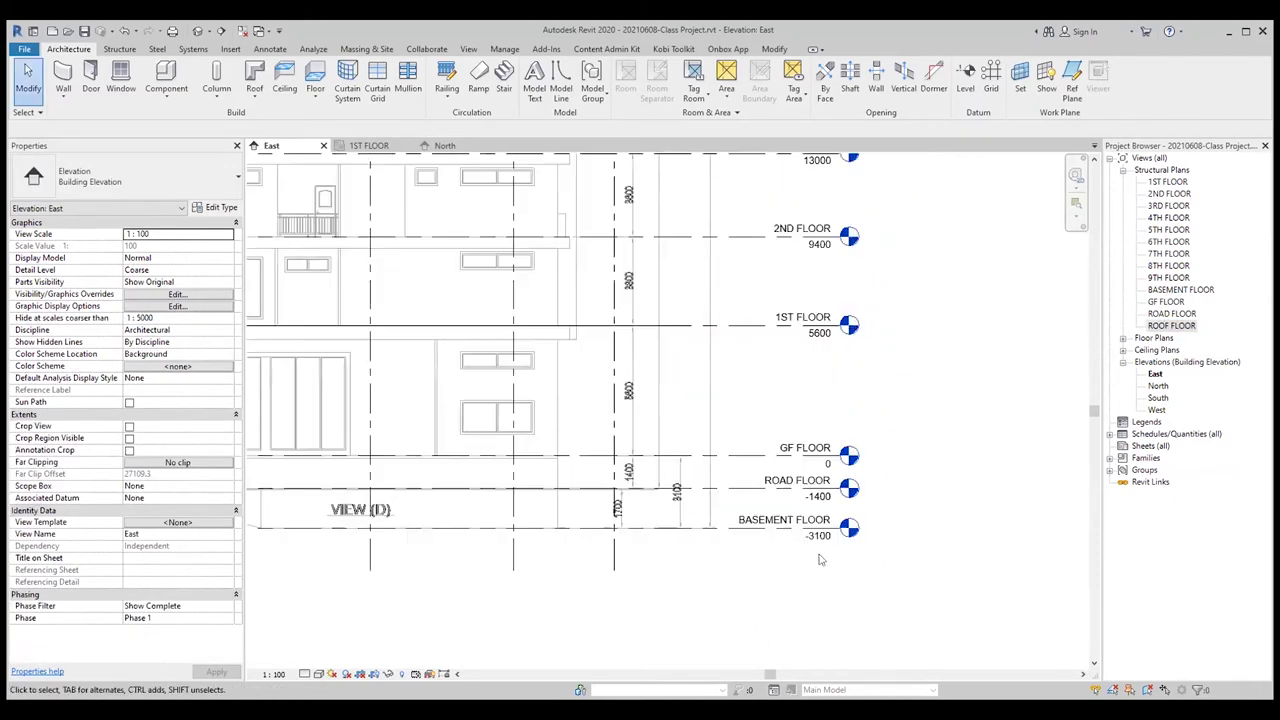
scroll(834, 540, "up", 1)
scroll(863, 425, "down", 1)
scroll(997, 386, "down", 1)
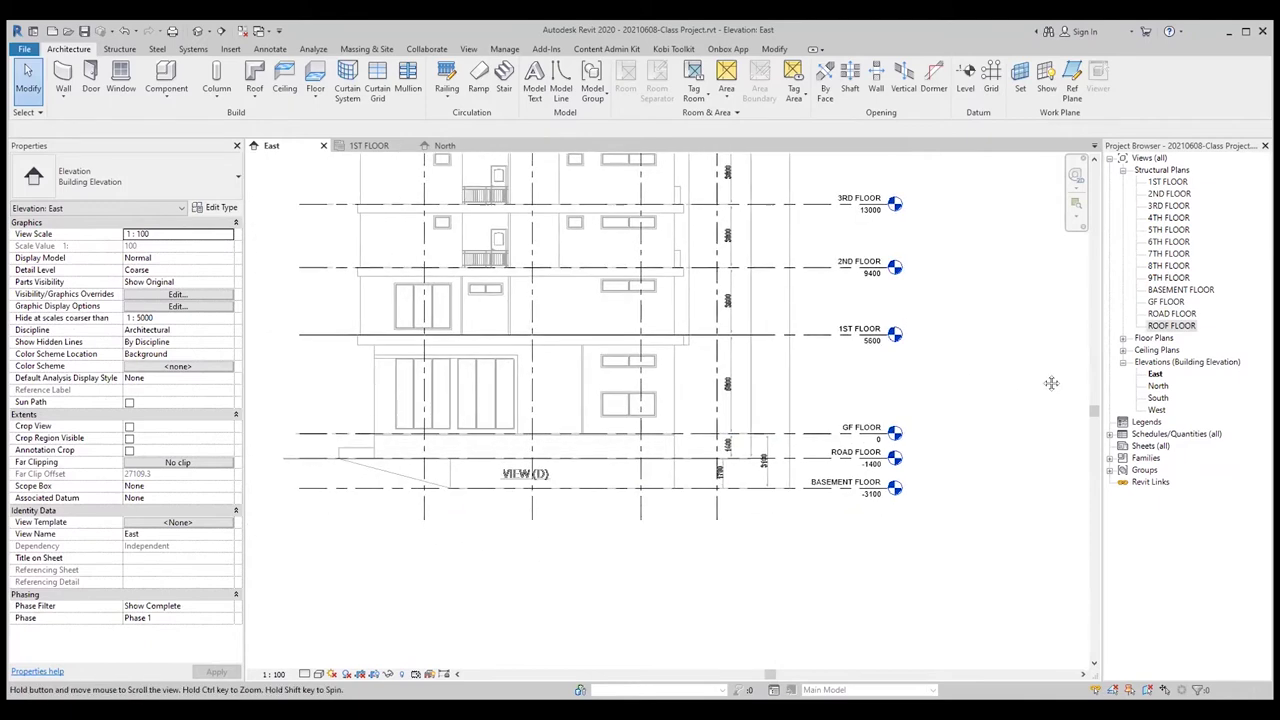
scroll(1047, 379, "down", 1)
scroll(915, 455, "up", 2)
scroll(784, 457, "down", 1)
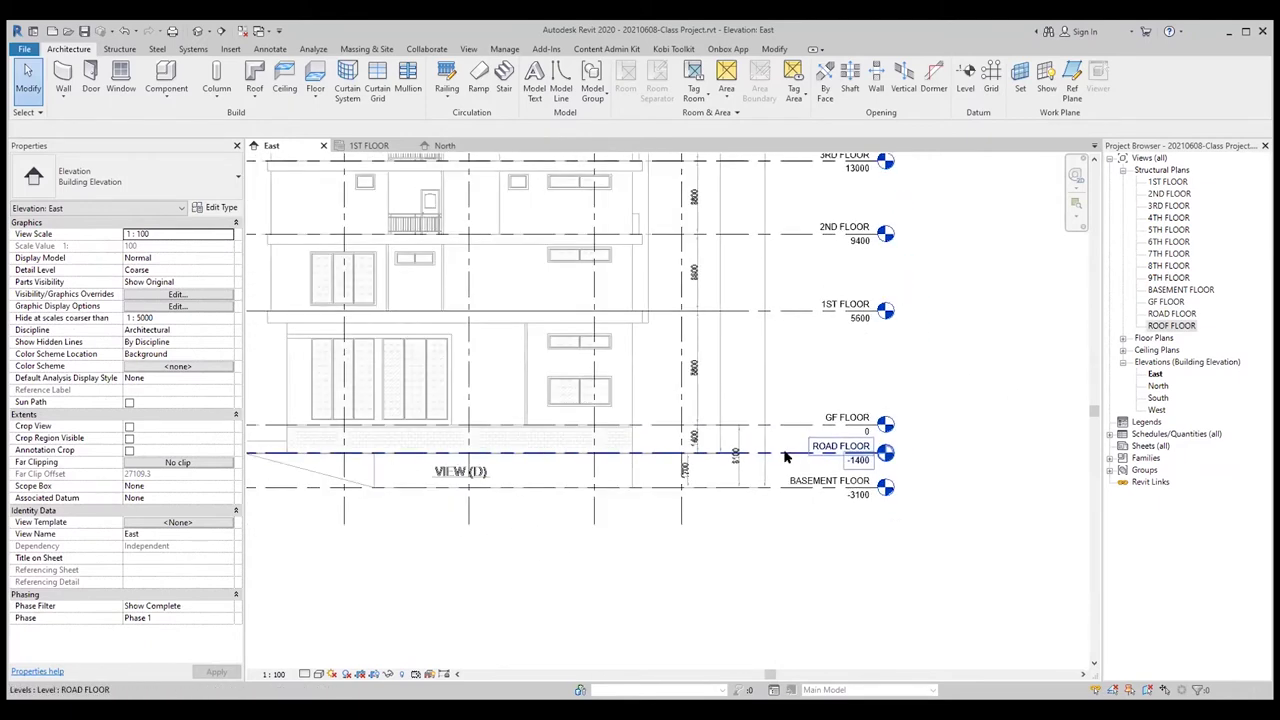
scroll(784, 458, "up", 1)
scroll(800, 495, "up", 1)
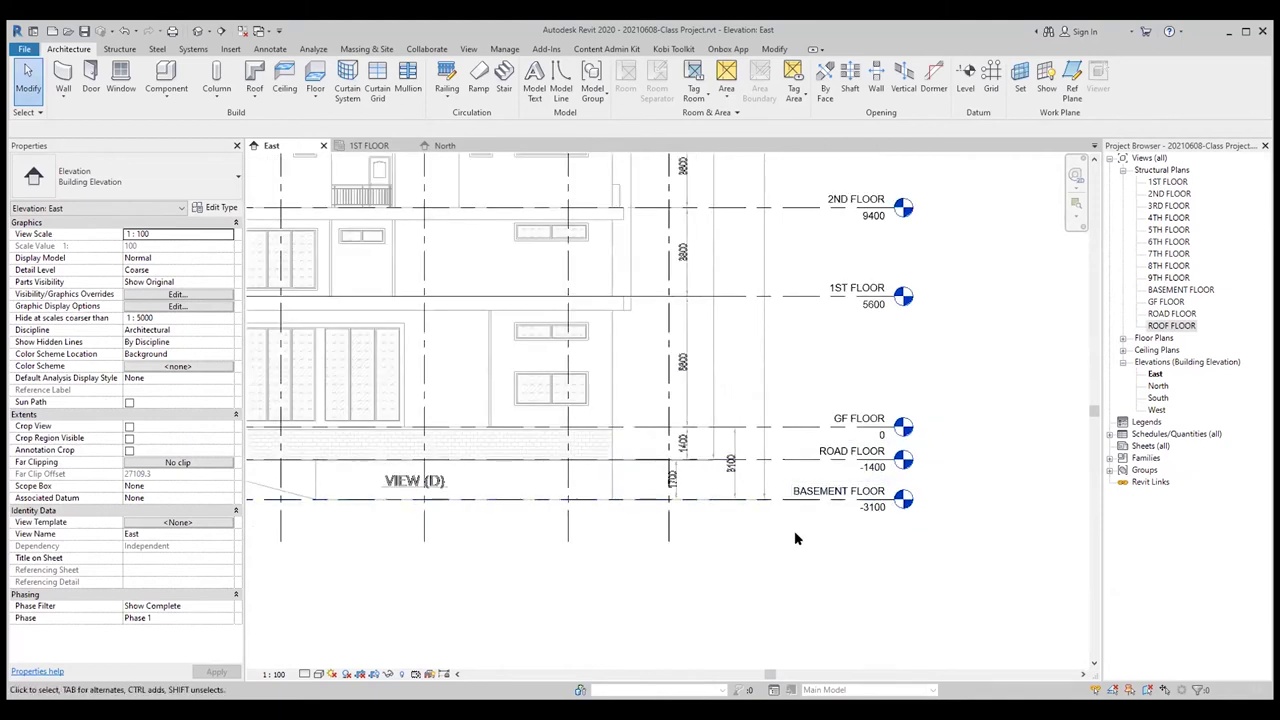
middle_click_drag(795, 539, 875, 542)
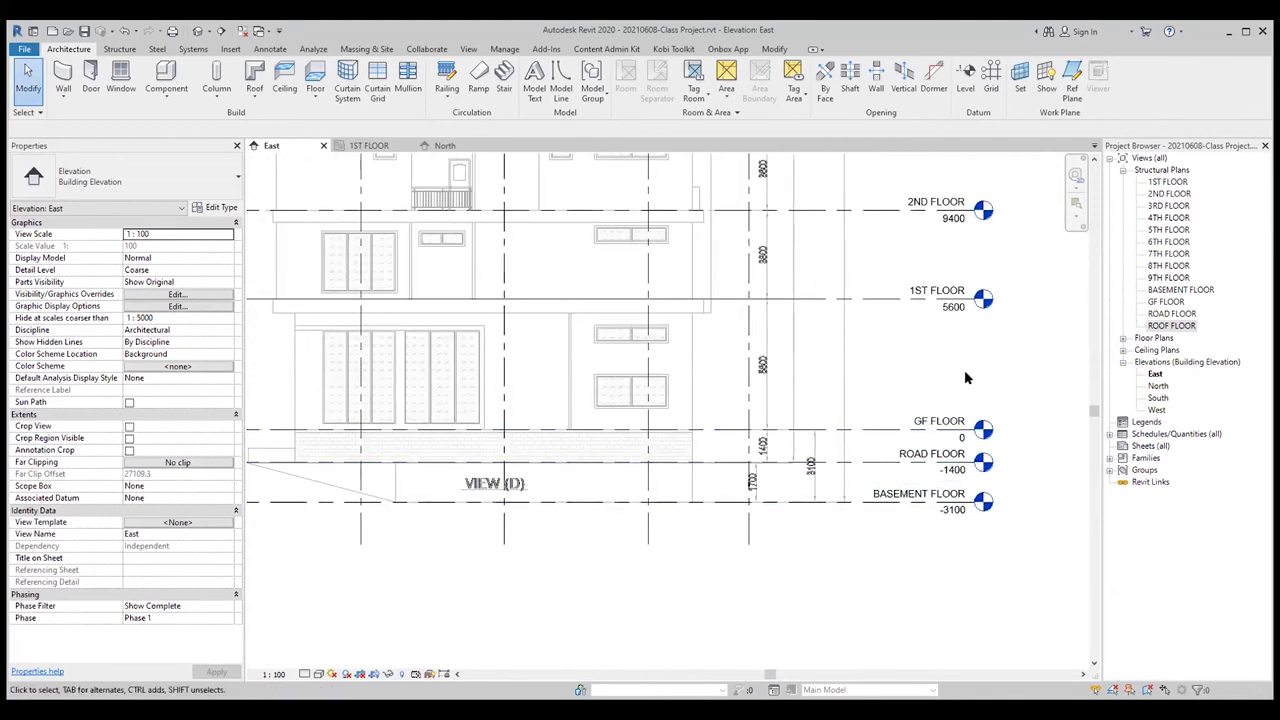
scroll(900, 443, "down", 1)
scroll(866, 400, "down", 1)
middle_click_drag(866, 400, 992, 380)
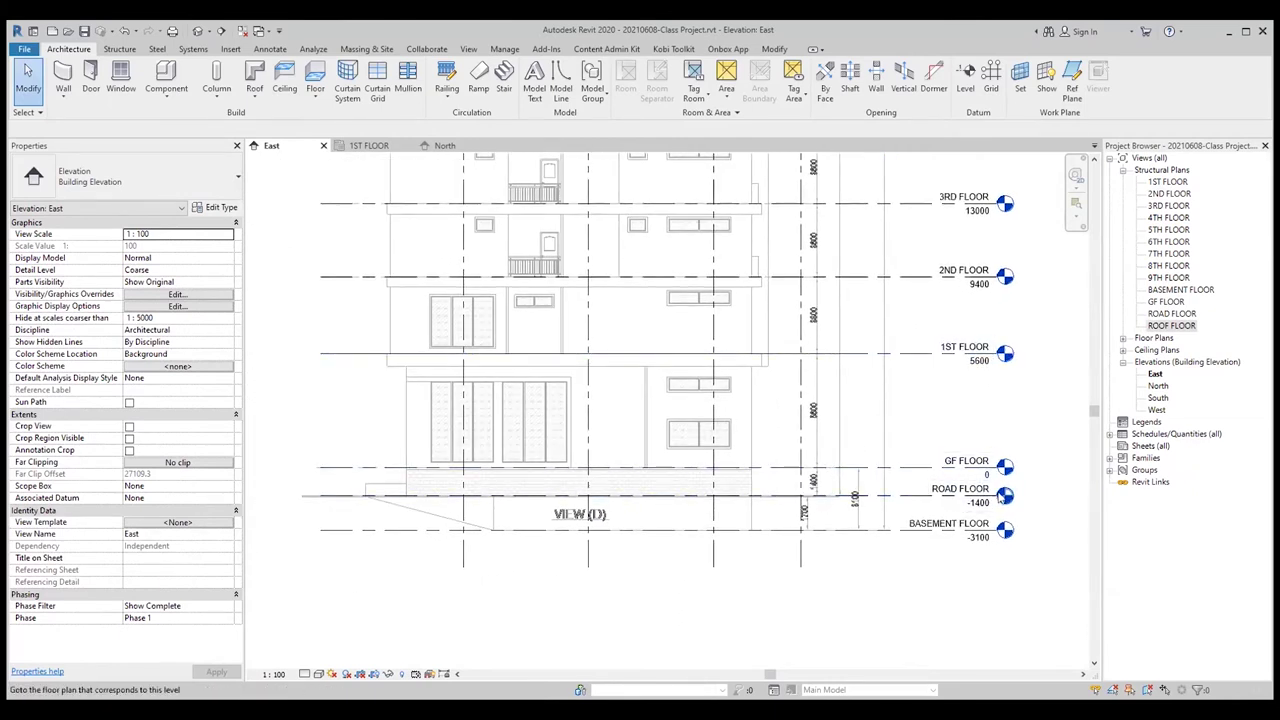
scroll(877, 505, "up", 1)
scroll(877, 505, "up", 1)
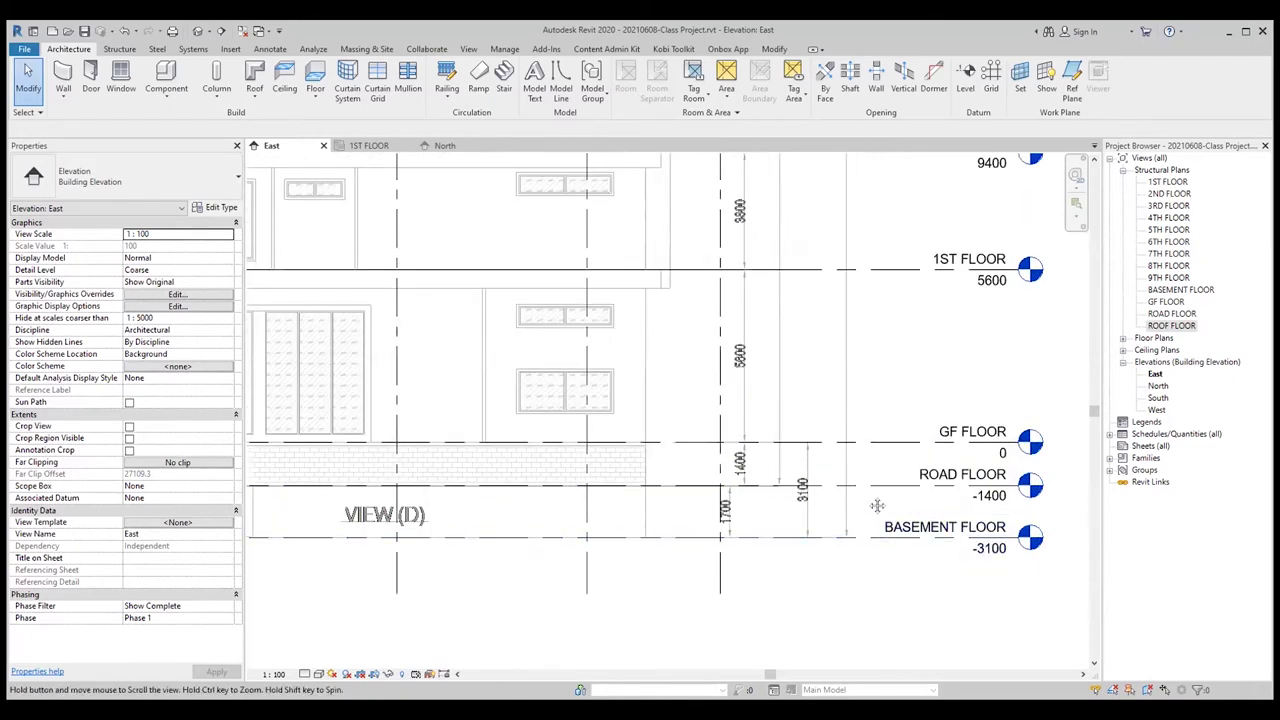
scroll(877, 505, "up", 1)
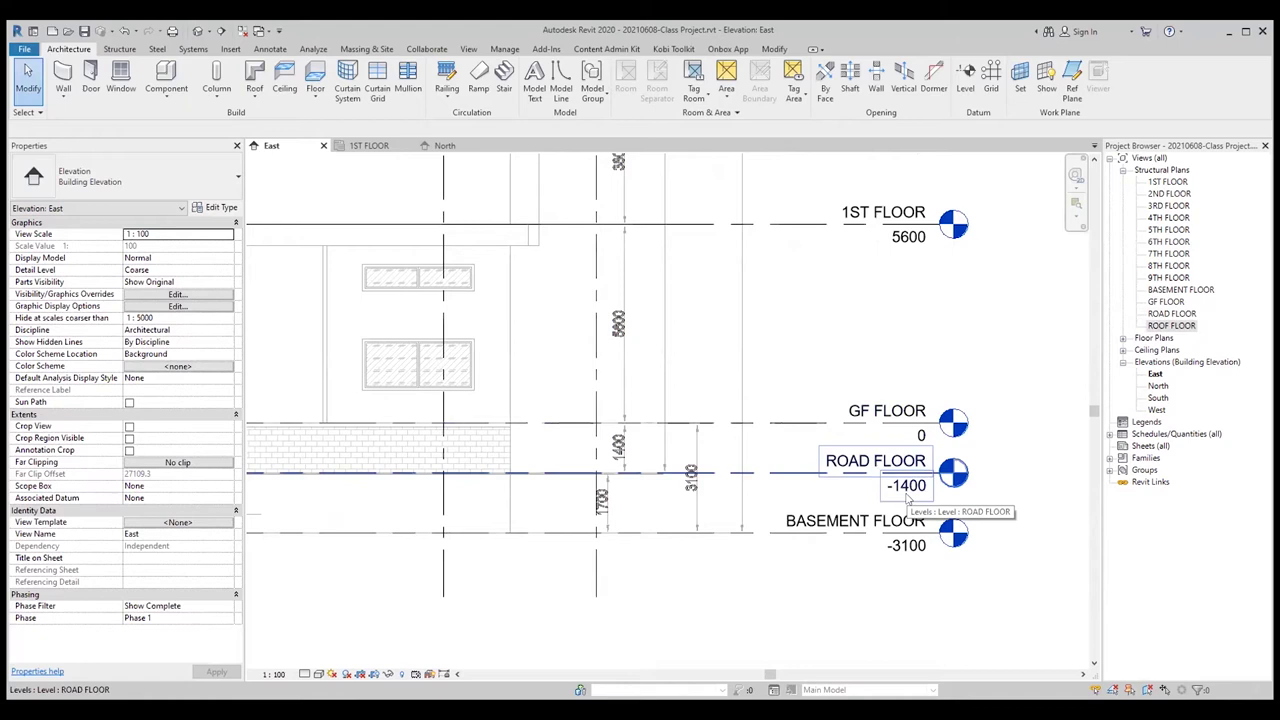
scroll(632, 453, "up", 1)
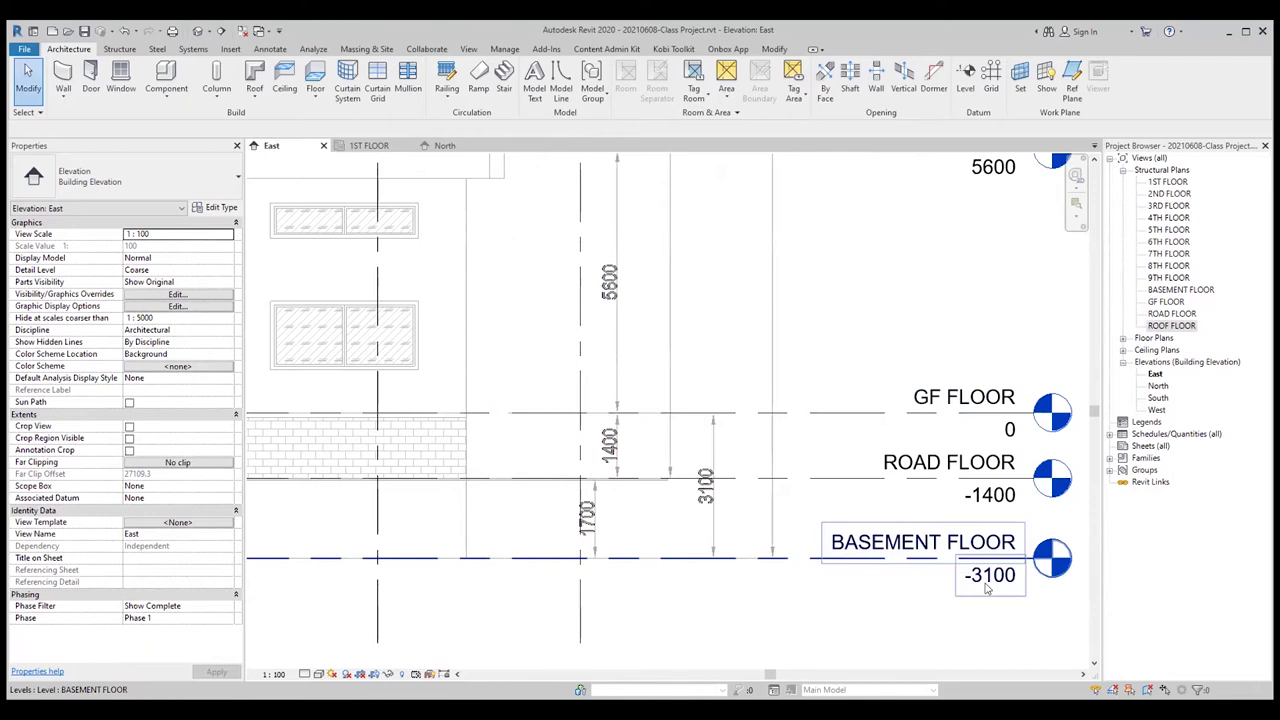
scroll(950, 598, "down", 1)
scroll(910, 605, "down", 1)
scroll(868, 610, "down", 1)
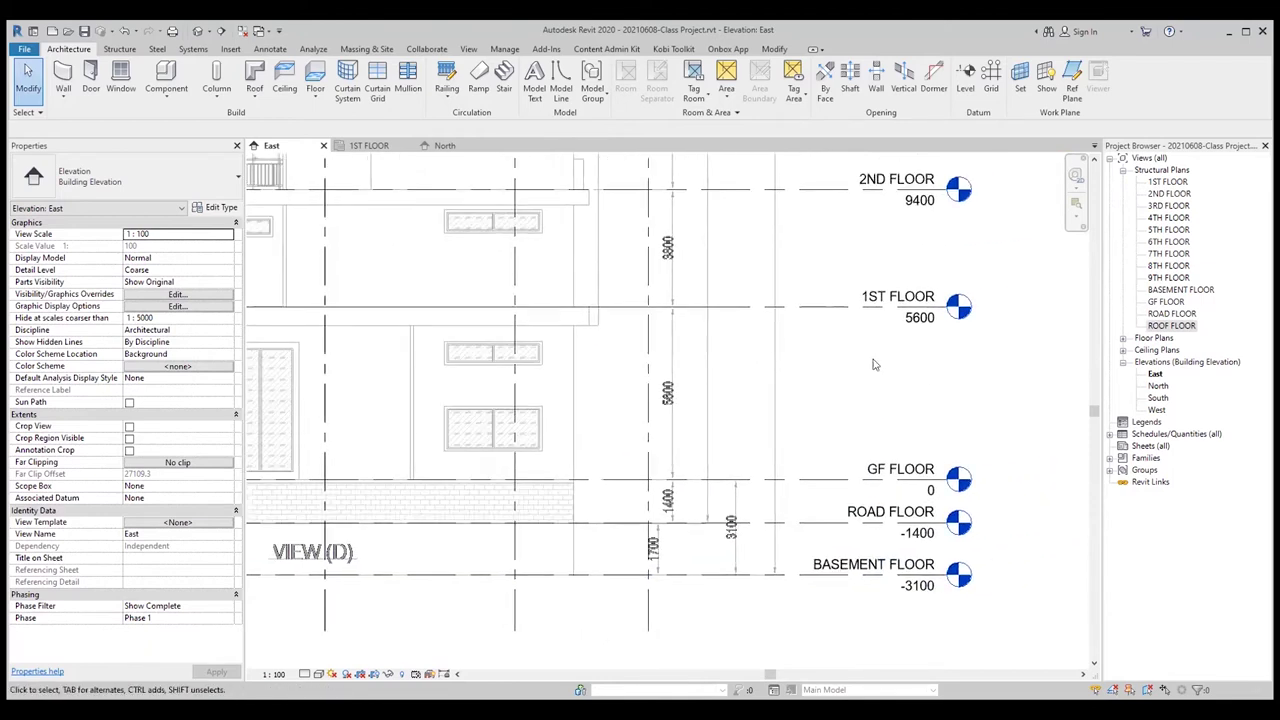
- Pan down through the levels to frame GF, ROAD and BASEMENT FLOOR in close view
middle_click_drag(877, 368, 877, 438)
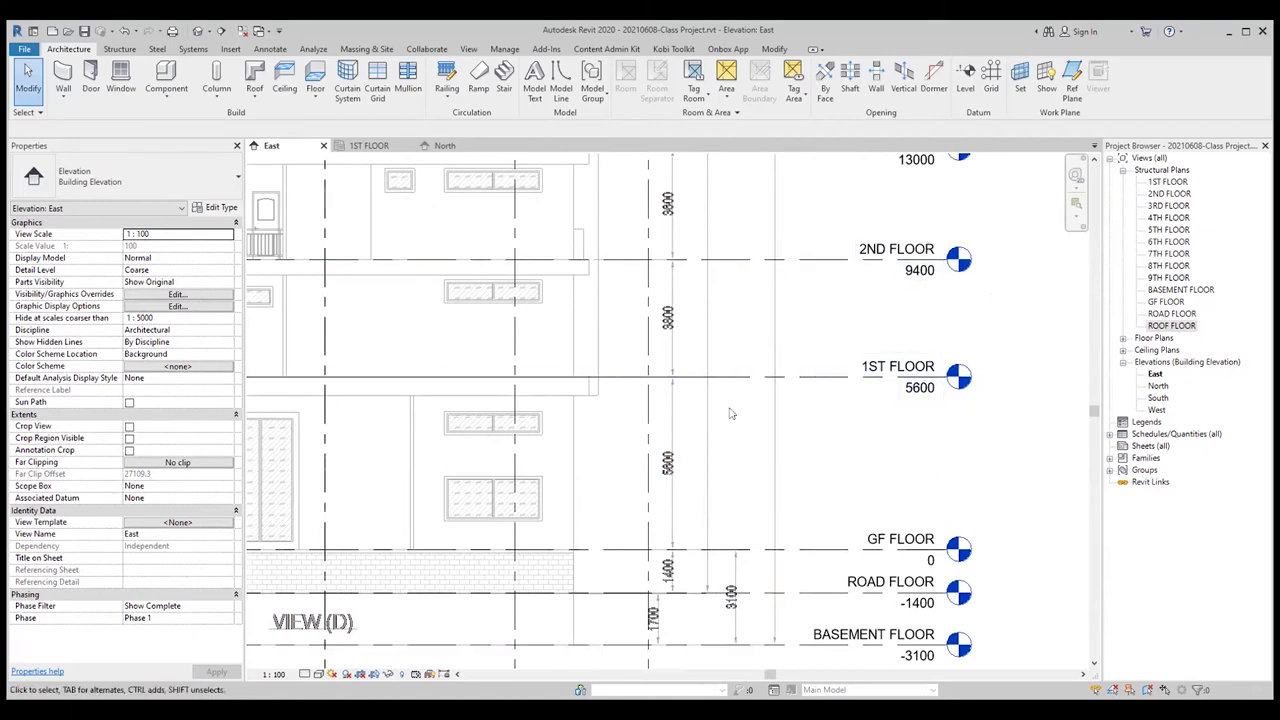
scroll(675, 477, "up", 1)
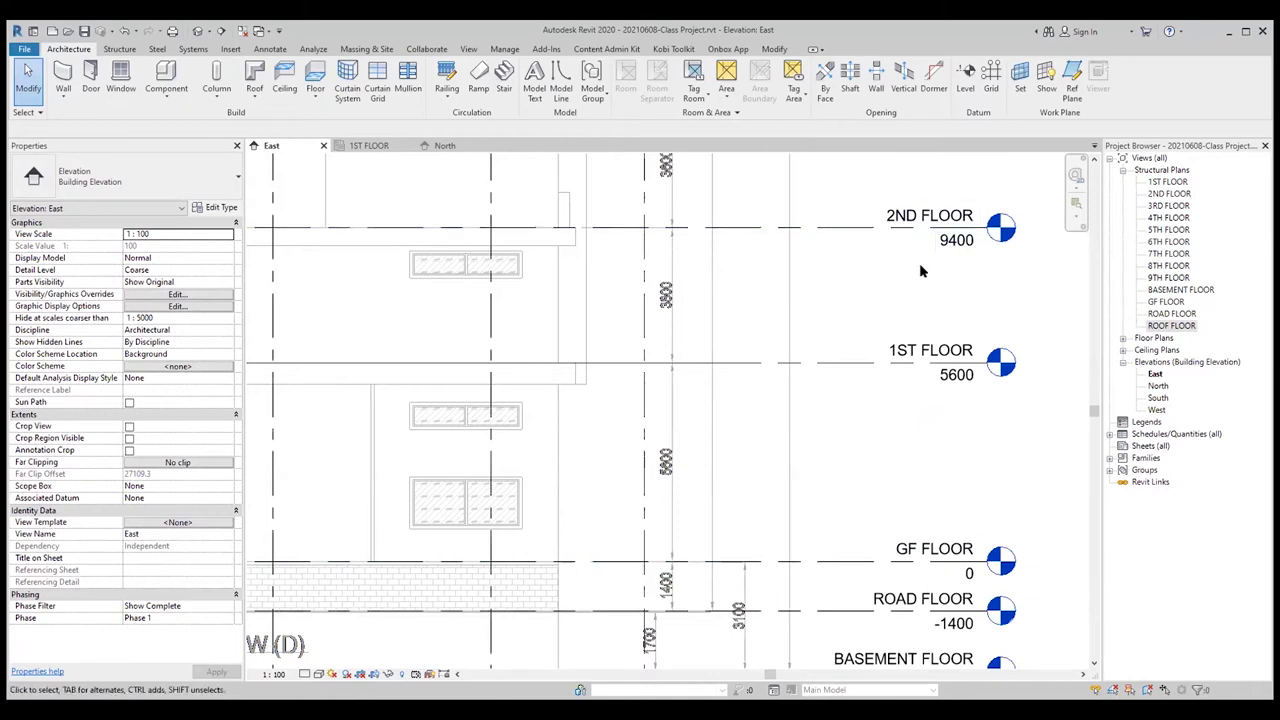
middle_click_drag(850, 272, 807, 433)
middle_click_drag(838, 305, 835, 443)
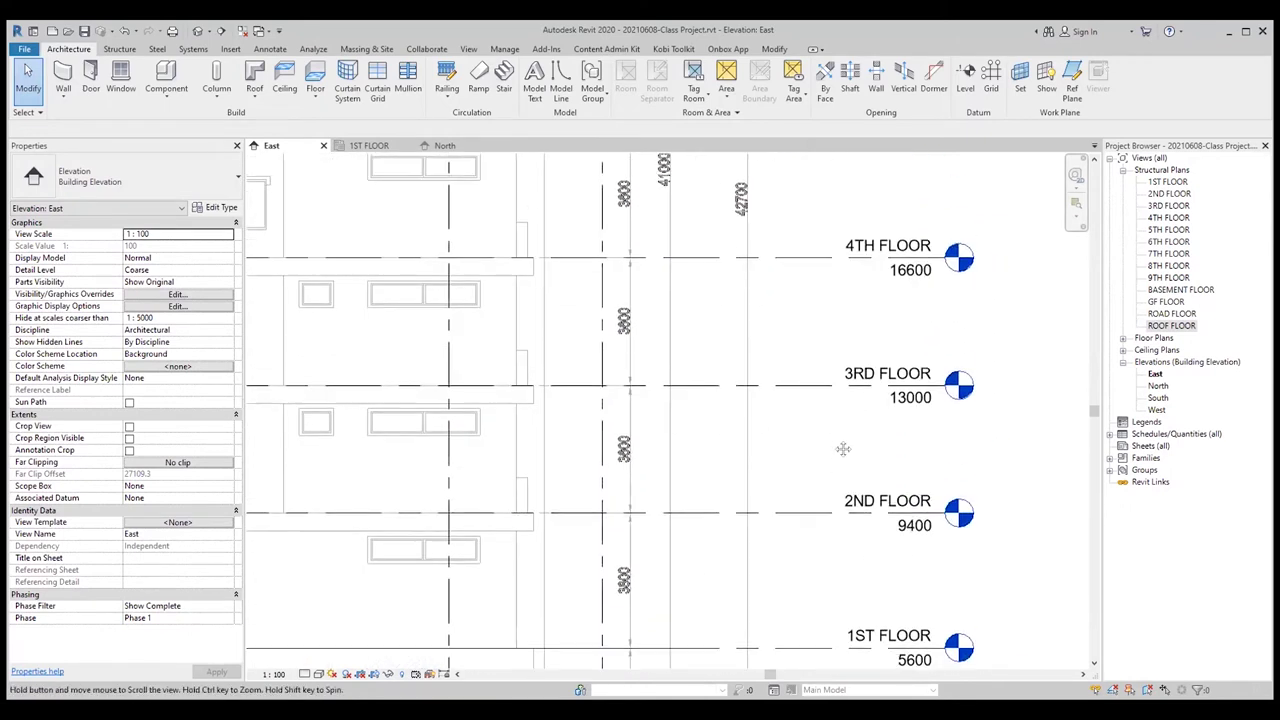
scroll(815, 339, "down", 1)
scroll(826, 299, "down", 1)
scroll(822, 298, "down", 1)
scroll(810, 296, "down", 2)
scroll(793, 294, "up", 1)
scroll(793, 294, "up", 2)
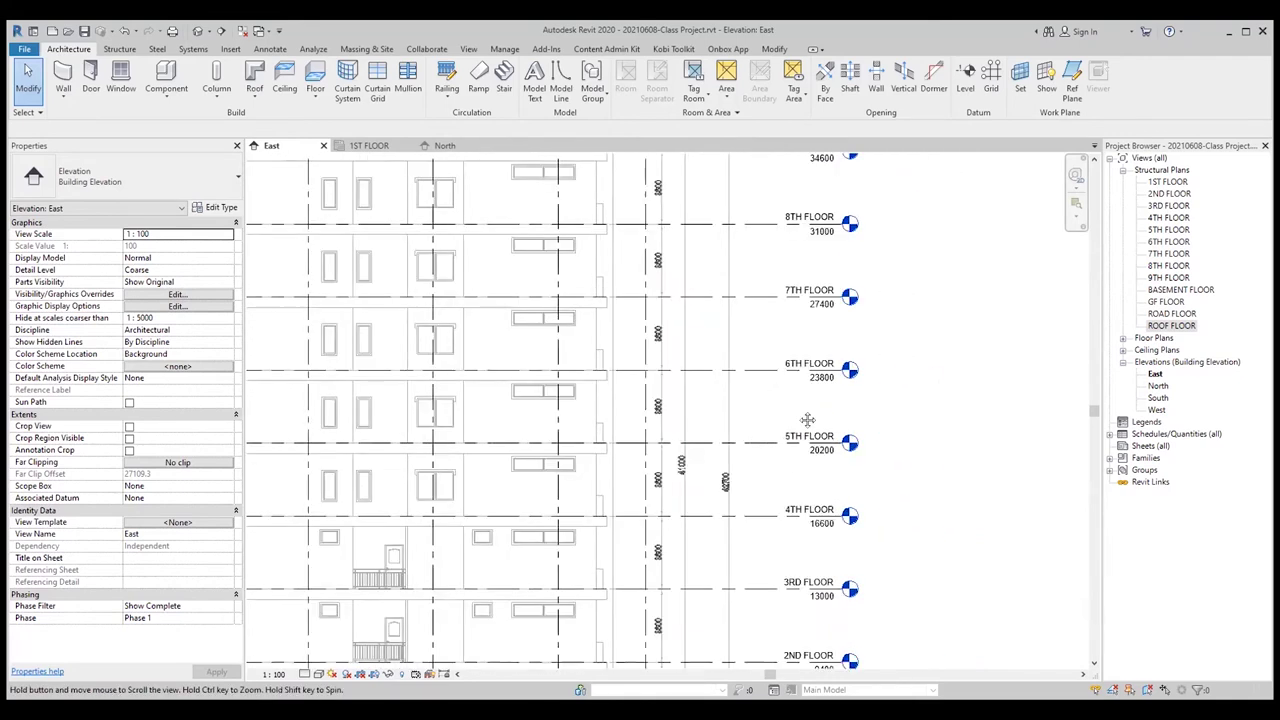
mouse_move(795, 390)
middle_mouse_down()
mouse_move(767, 425)
mouse_move(796, 288)
middle_mouse_up()
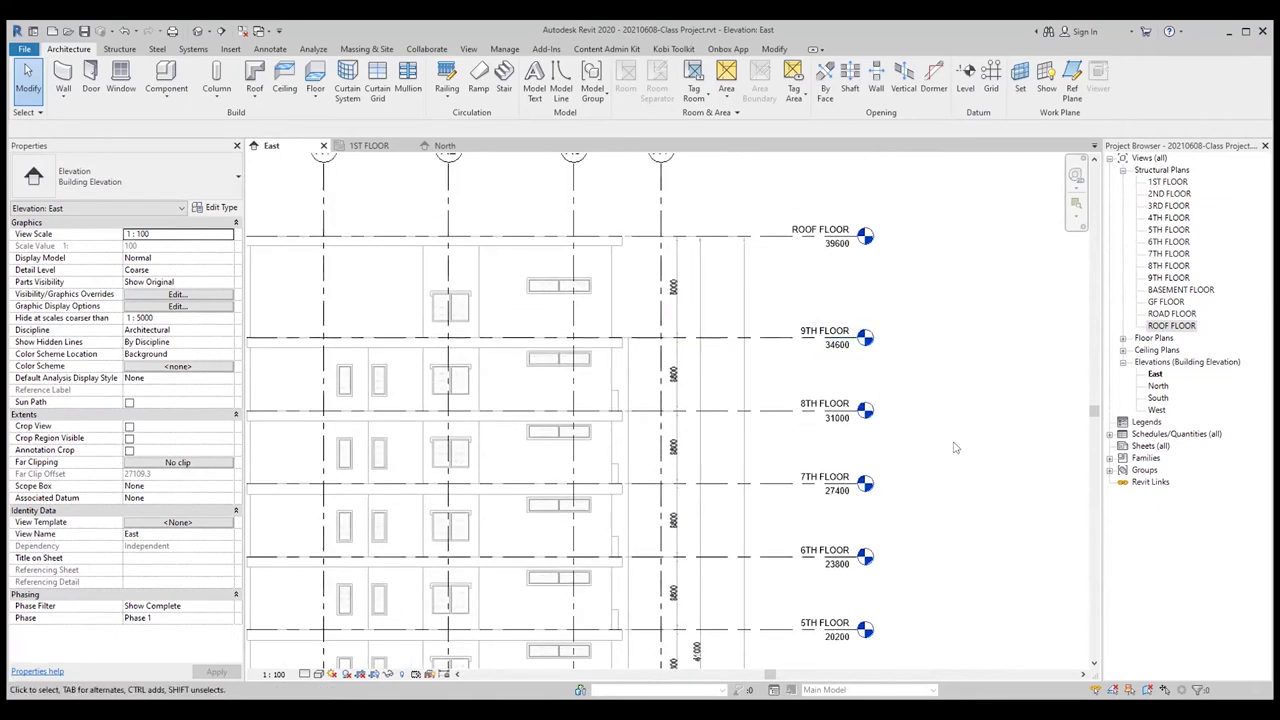
middle_click_drag(966, 498, 910, 302)
middle_click_drag(900, 520, 895, 400)
middle_click_drag(865, 606, 859, 490)
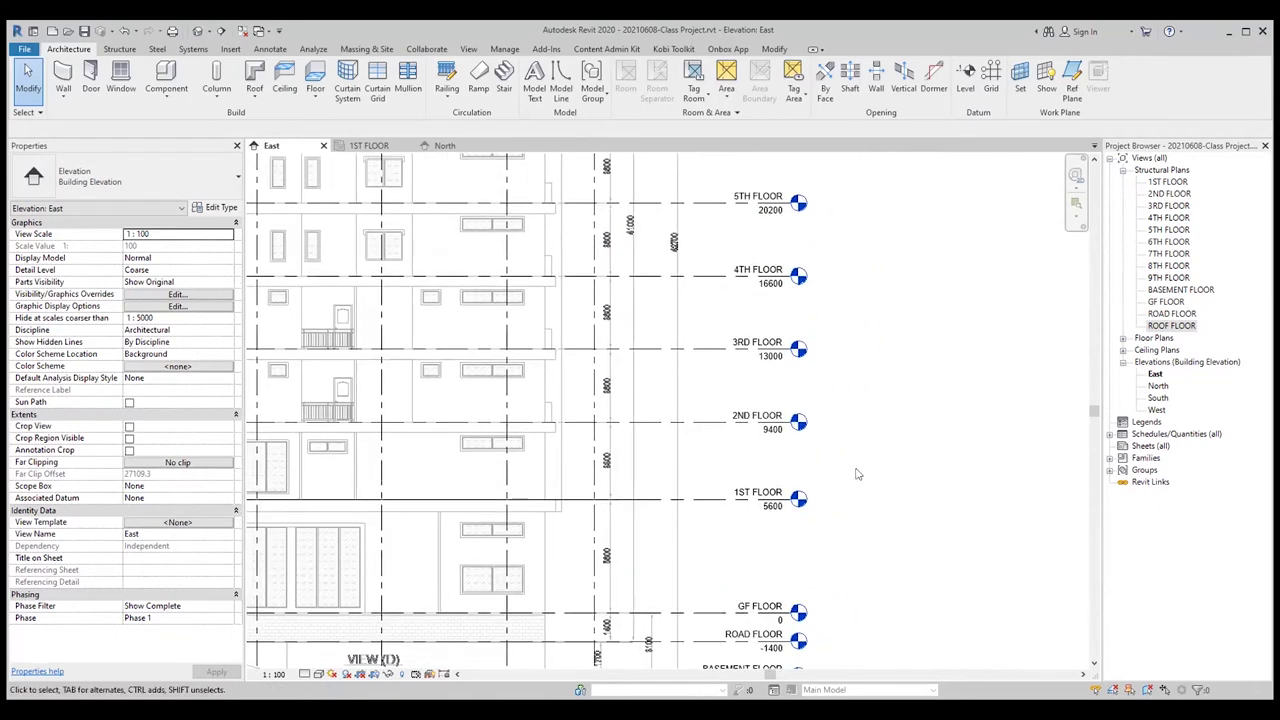
middle_click_drag(868, 317, 893, 628)
middle_click_drag(903, 405, 889, 533)
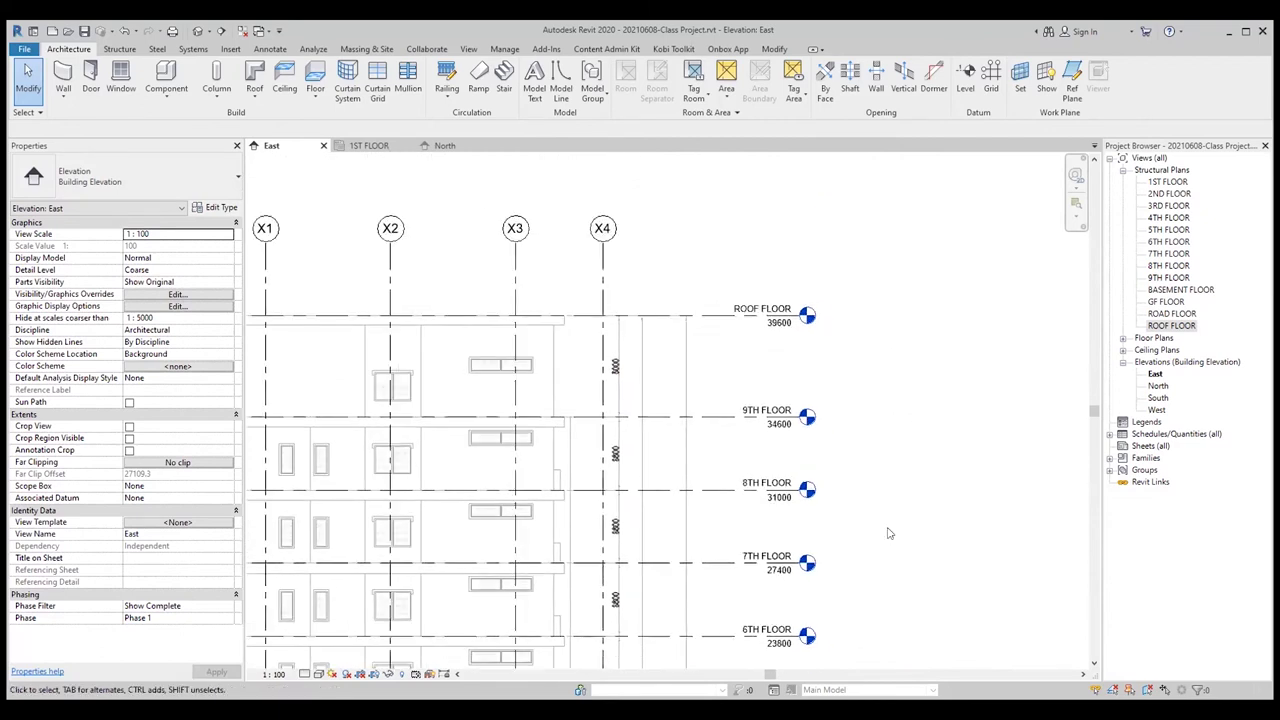
scroll(889, 533, "down", 1)
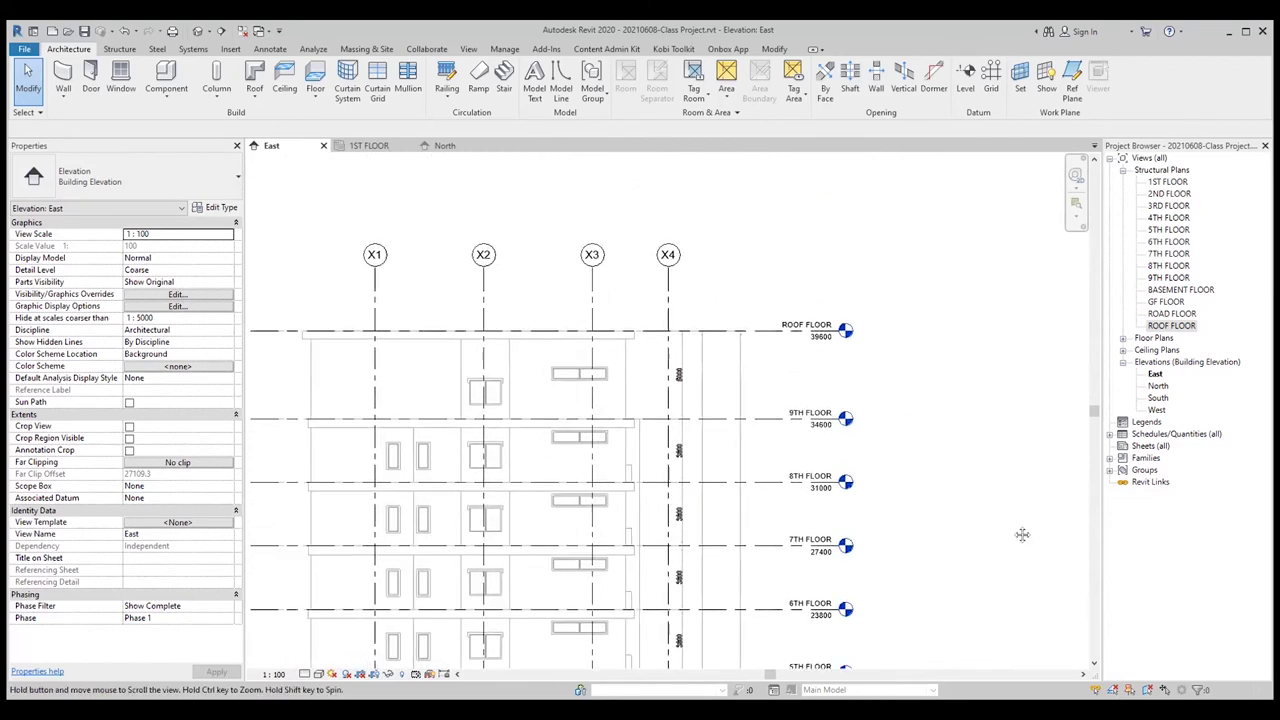
mouse_move(886, 523)
middle_mouse_down()
mouse_move(1013, 381)
mouse_move(918, 305)
middle_mouse_up()
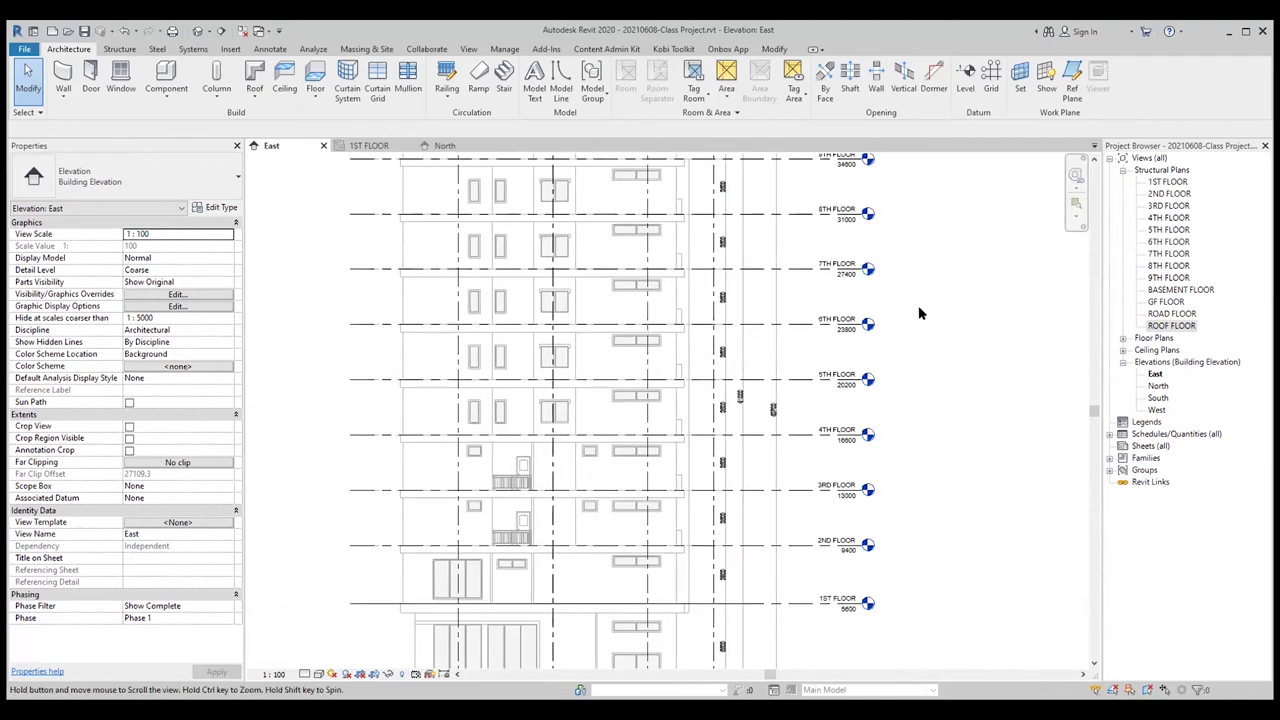
scroll(786, 530, "up", 2)
middle_click_drag(786, 530, 868, 568)
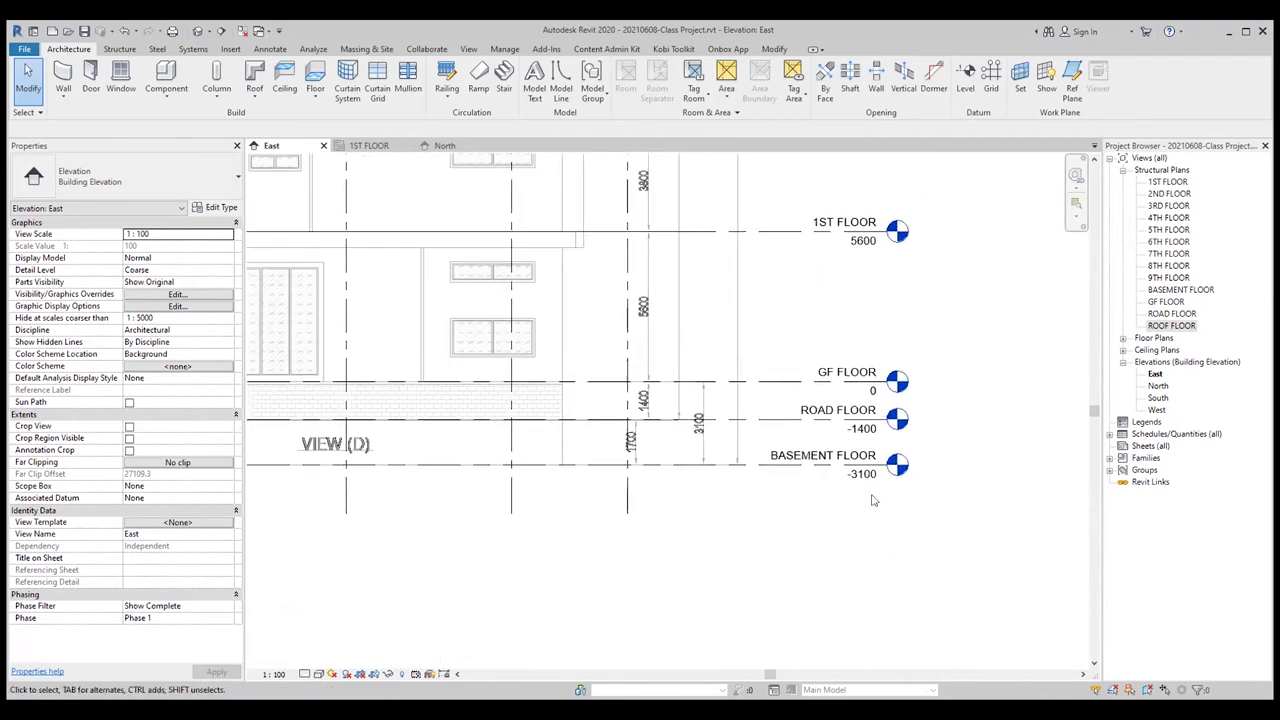
scroll(815, 458, "up", 2)
scroll(815, 458, "up", 2)
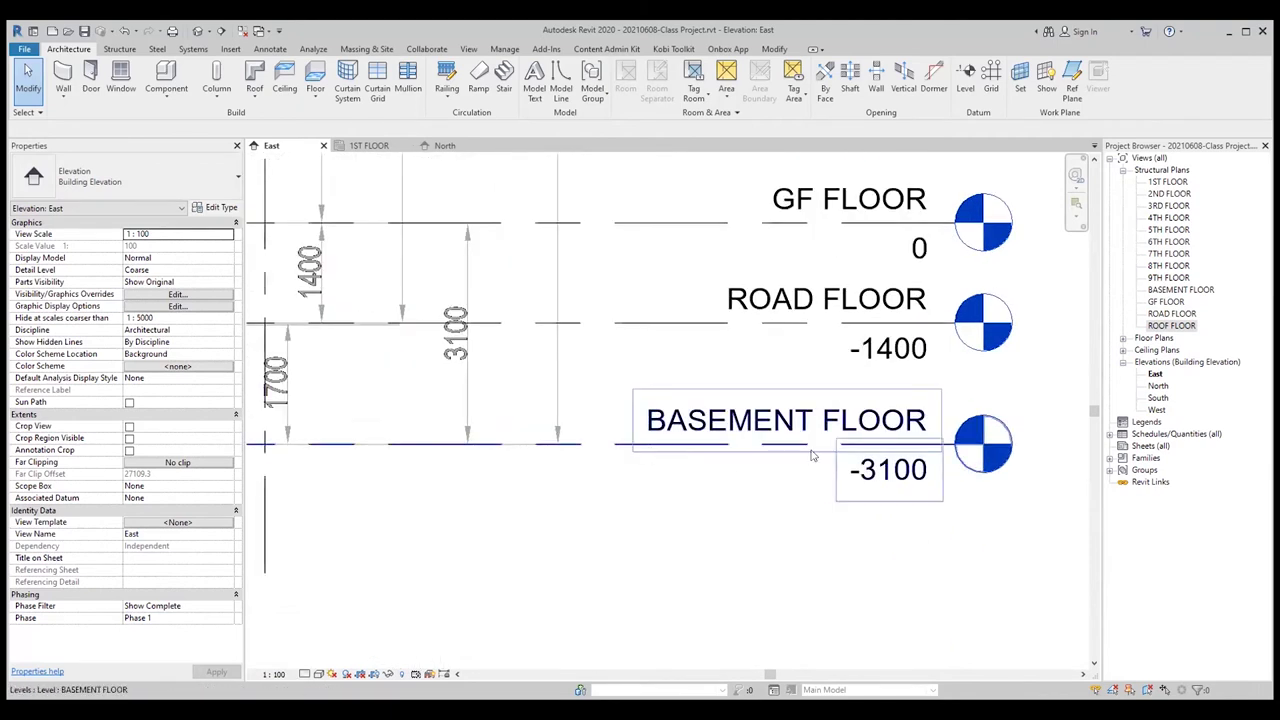
- Drop the BASEMENT FLOOR level head below its line, keeping the level at -3100
left_click(930, 452)
scroll(926, 448, "up", 1)
scroll(922, 442, "up", 1)
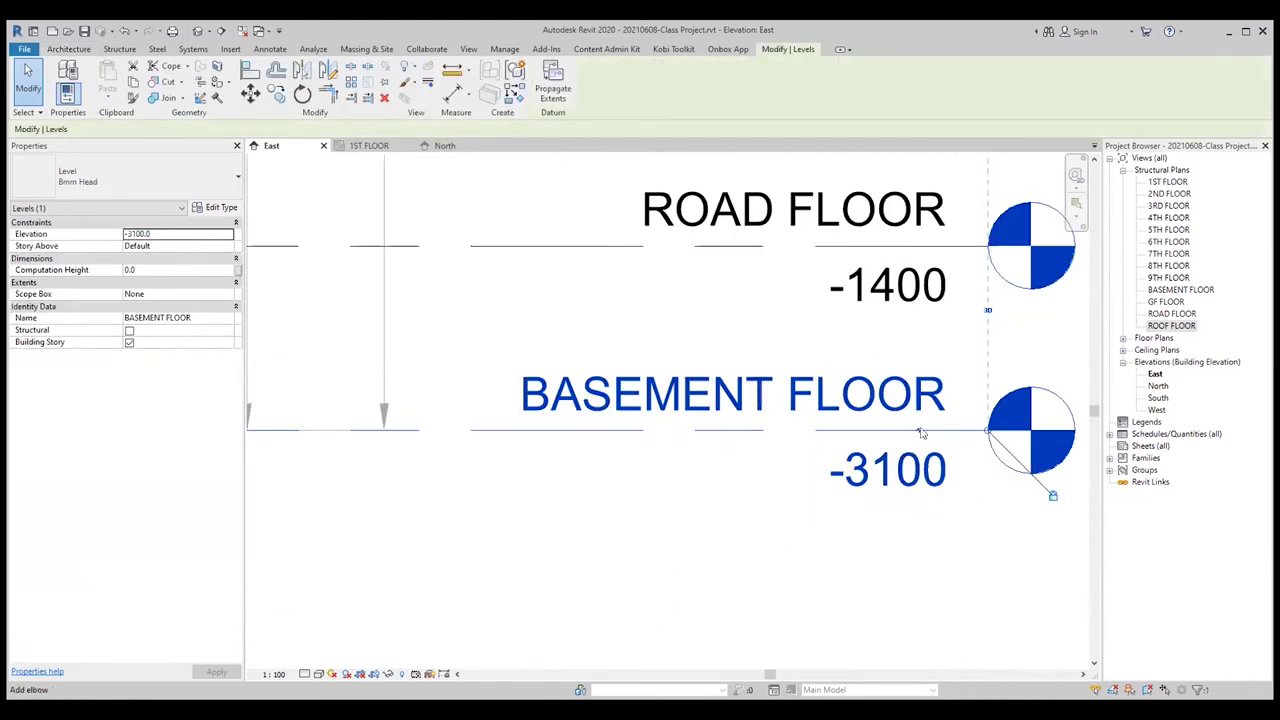
scroll(918, 436, "up", 1)
left_click_drag(918, 436, 937, 528)
scroll(850, 560, "down", 2)
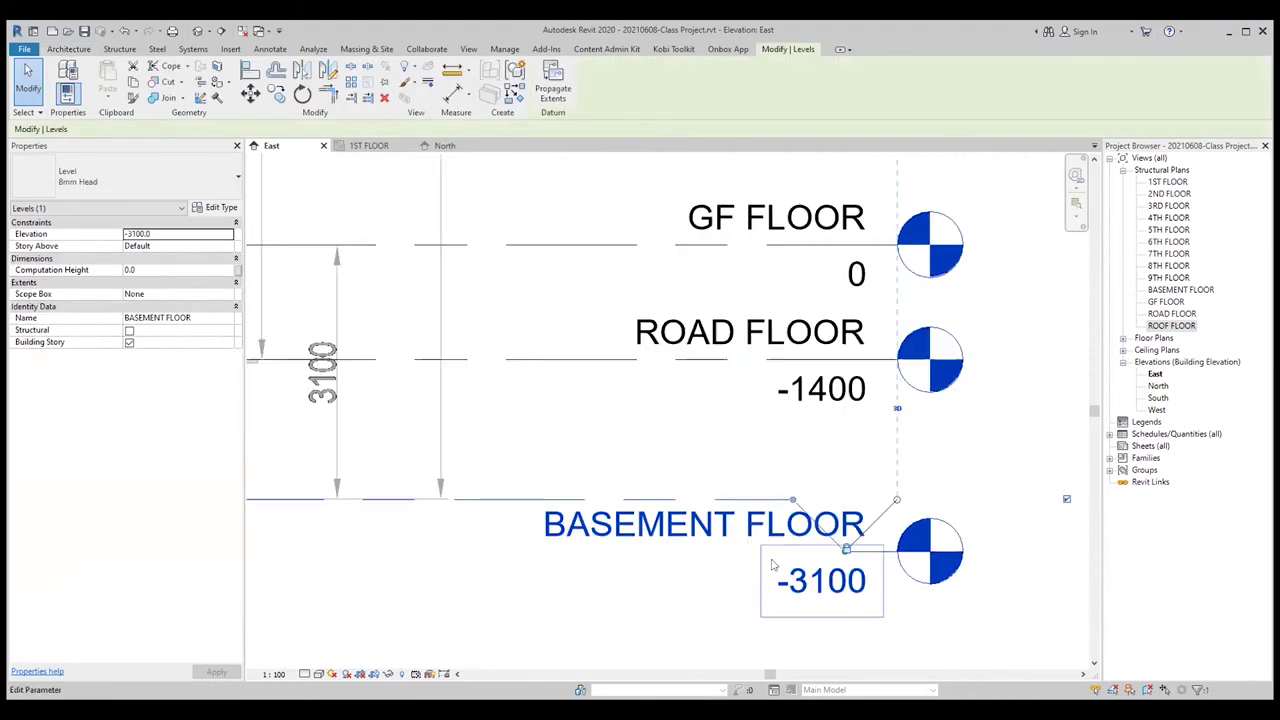
scroll(707, 610, "down", 1)
left_click(707, 610)
left_click(724, 548)
left_click(727, 511)
left_click(726, 512)
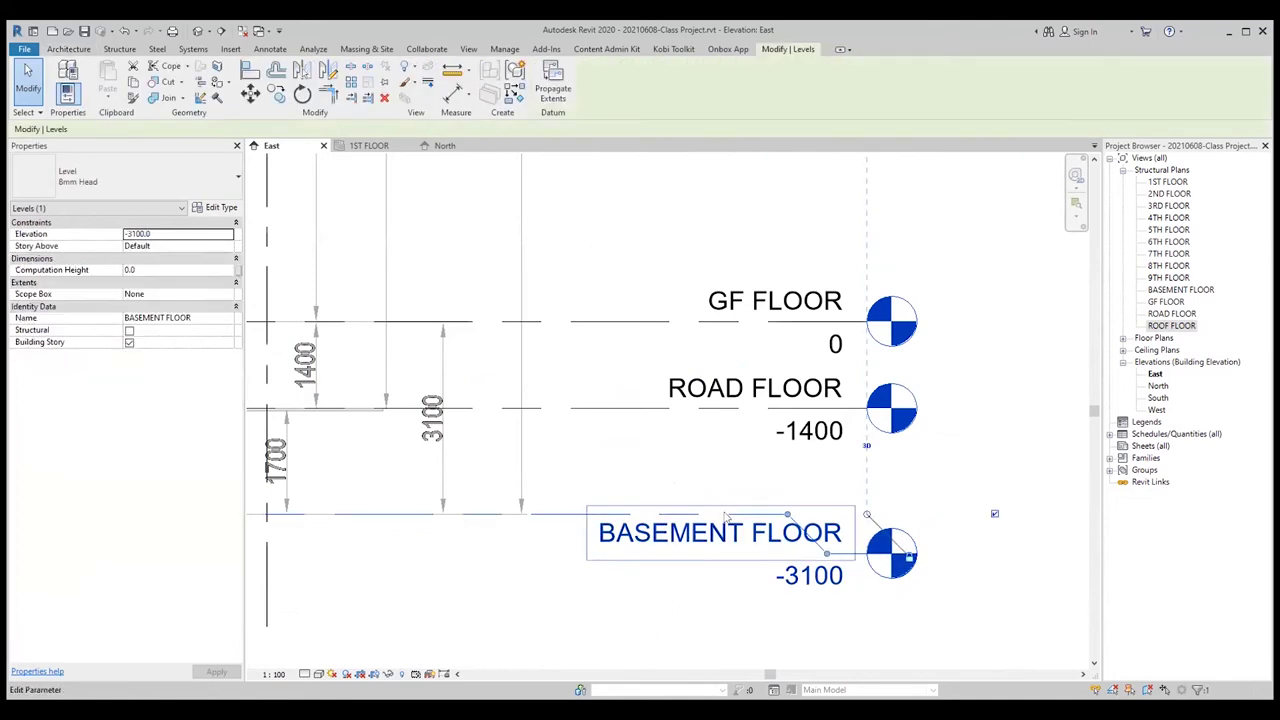
left_click_drag(724, 510, 726, 476)
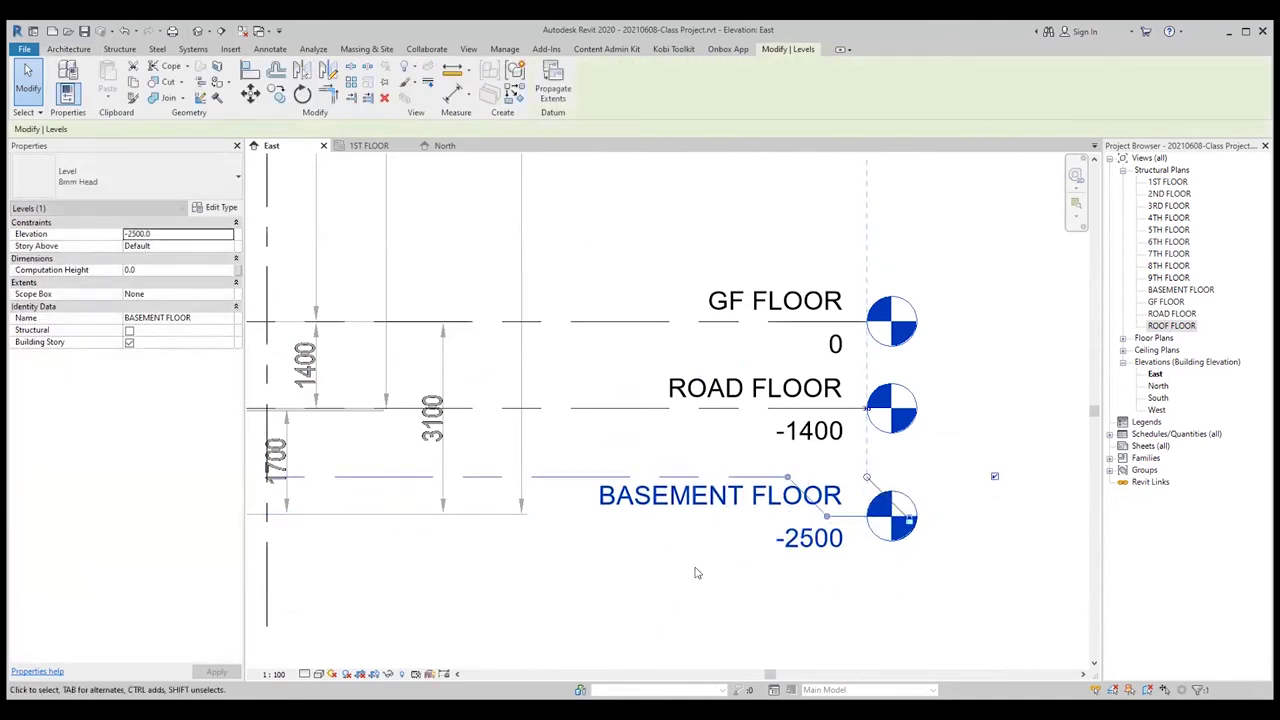
scroll(695, 595, "down", 2)
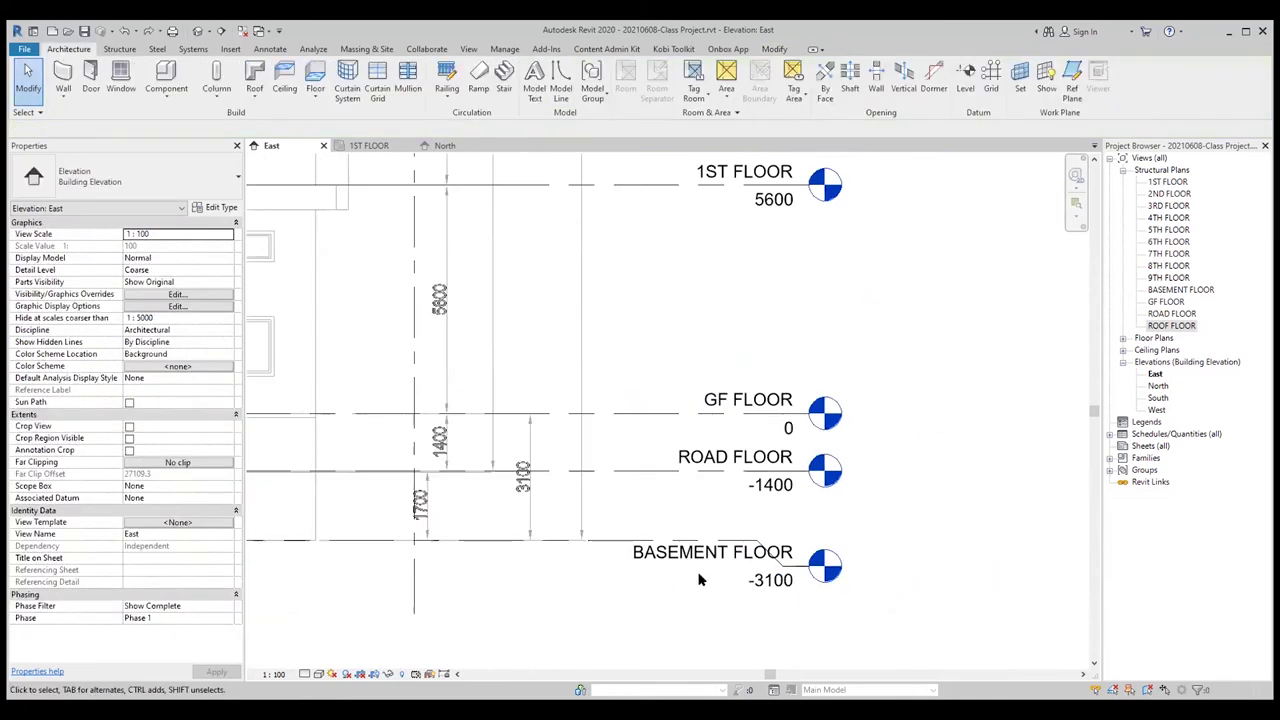
left_click(702, 569)
left_click(703, 603)
- Add an elbow to the ROAD FLOOR level head, leaving its -1400 elevation and name unchanged
scroll(815, 572, "up", 2)
middle_click_drag(815, 572, 857, 462)
left_click(803, 390)
left_click(803, 390)
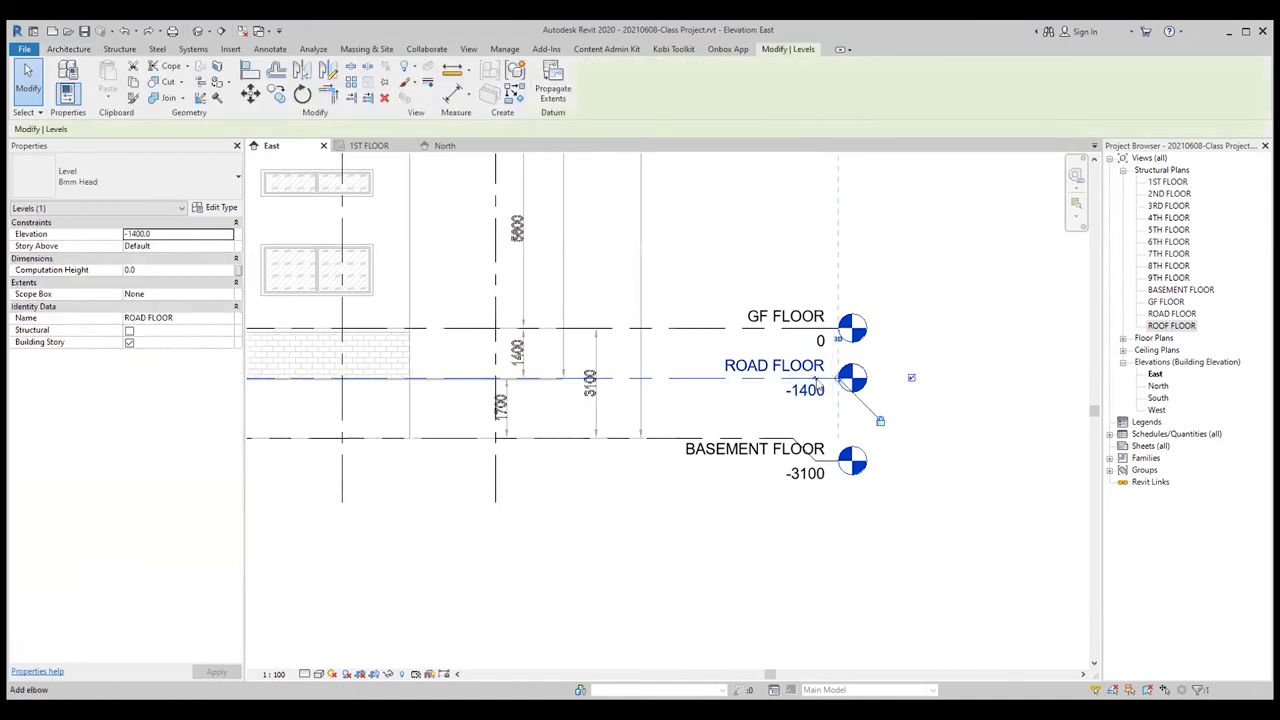
key("Return")
left_click(977, 404)
scroll(977, 404, "down", 1)
scroll(977, 404, "up", 1)
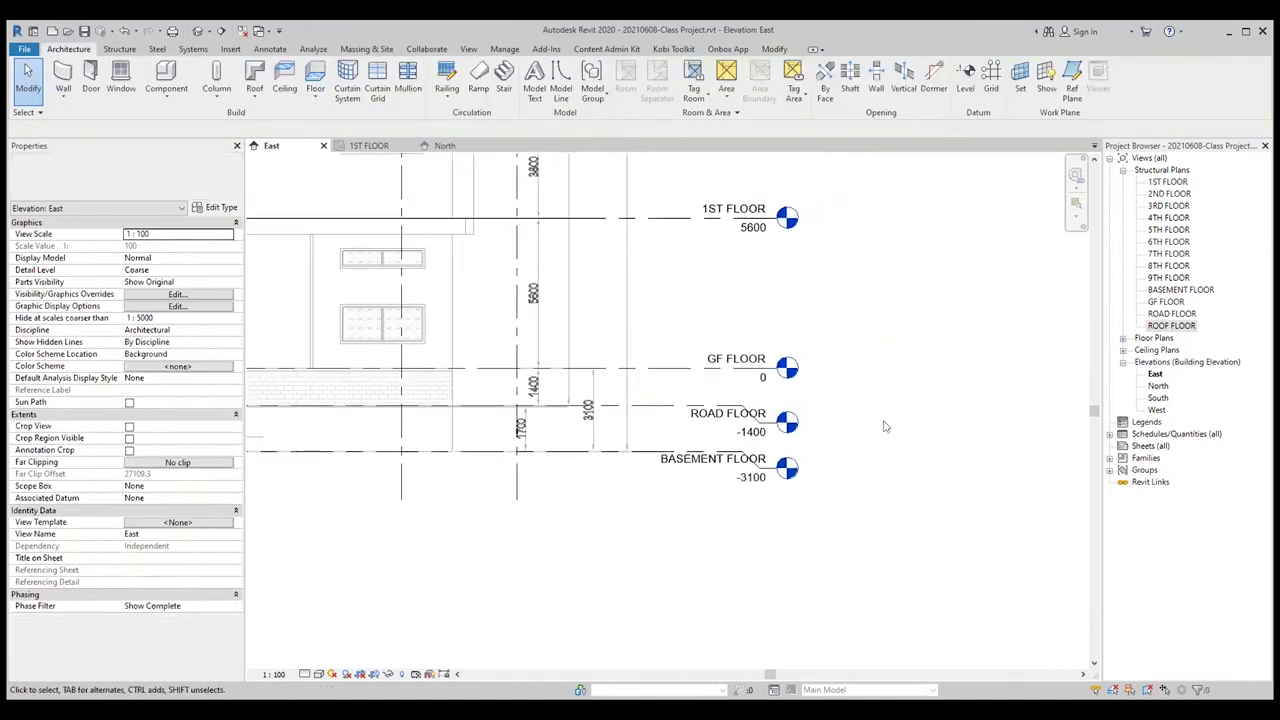
scroll(950, 420, "up", 2)
left_click(688, 422)
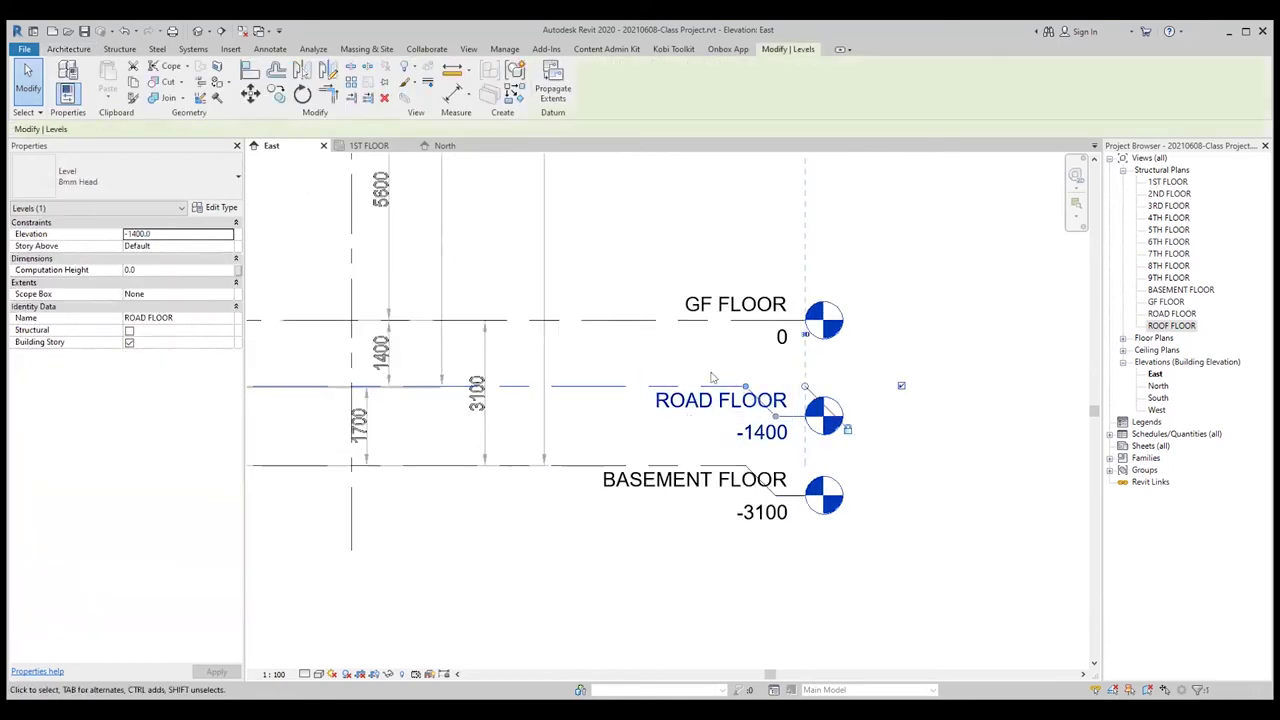
left_click(666, 400)
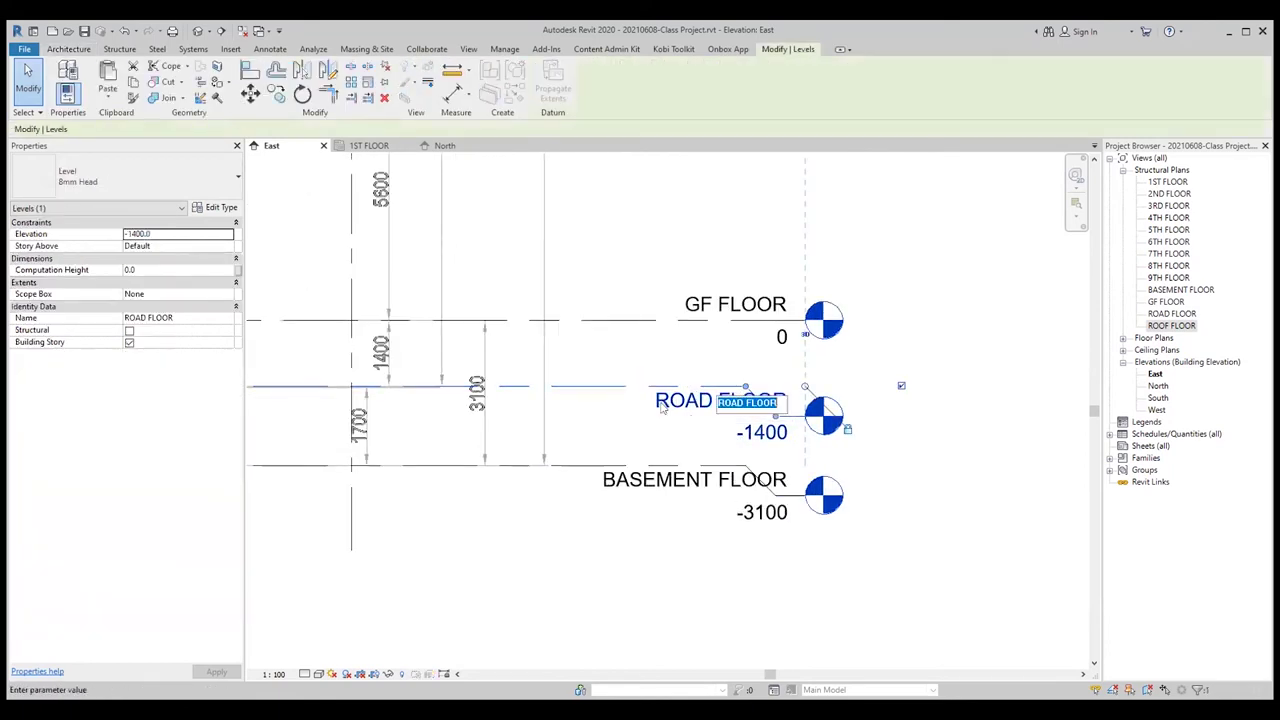
key("Escape")
left_click(982, 432)
scroll(982, 432, "down", 2)
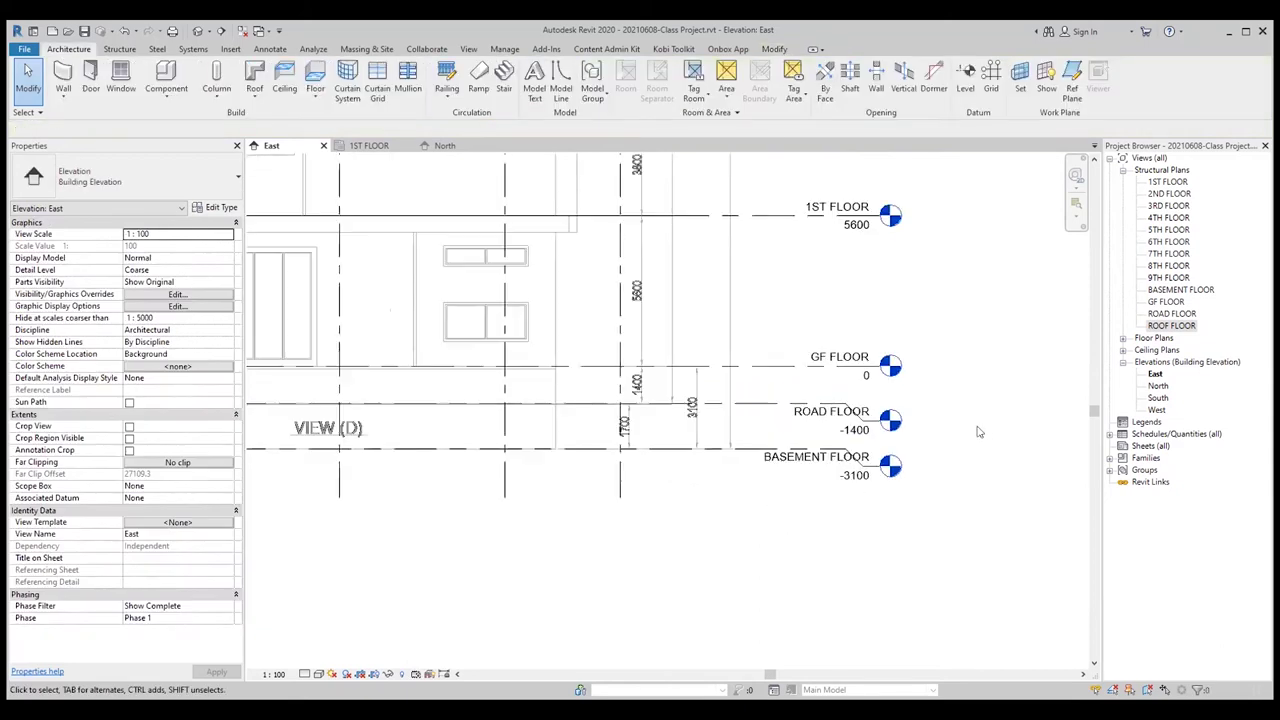
scroll(982, 432, "down", 1)
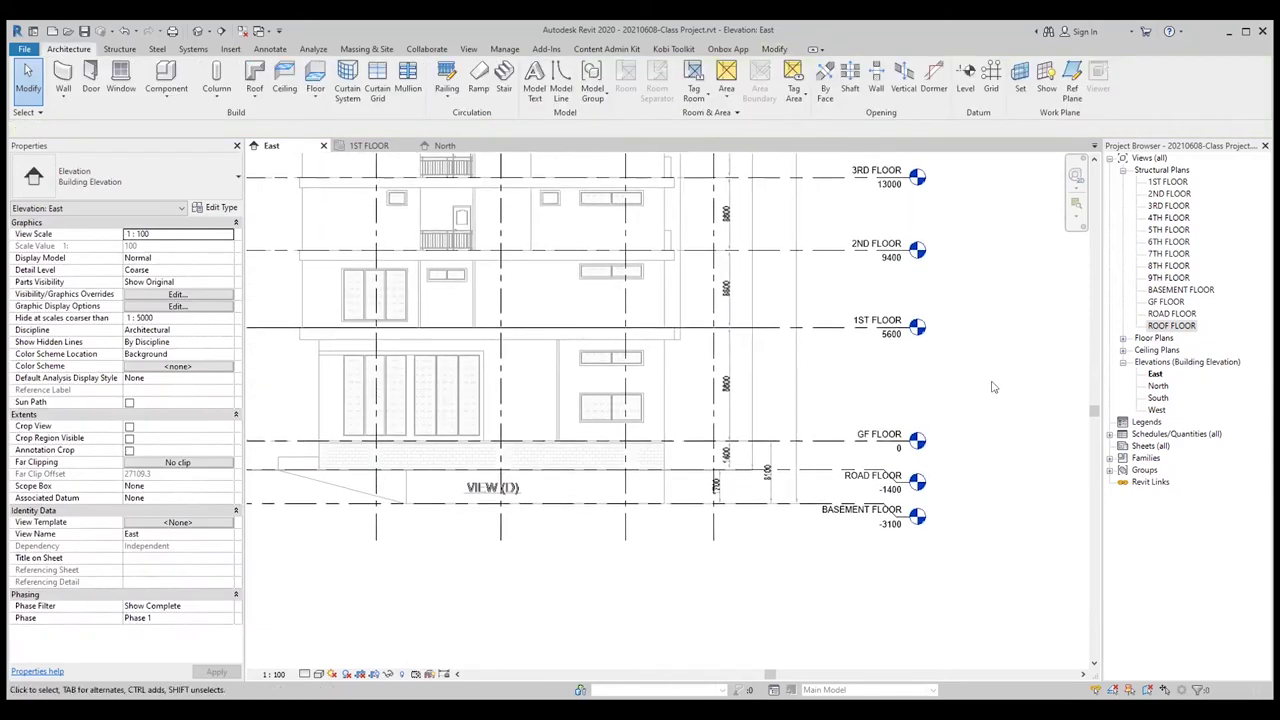
scroll(985, 362, "down", 1)
scroll(982, 360, "down", 1)
scroll(979, 359, "down", 1)
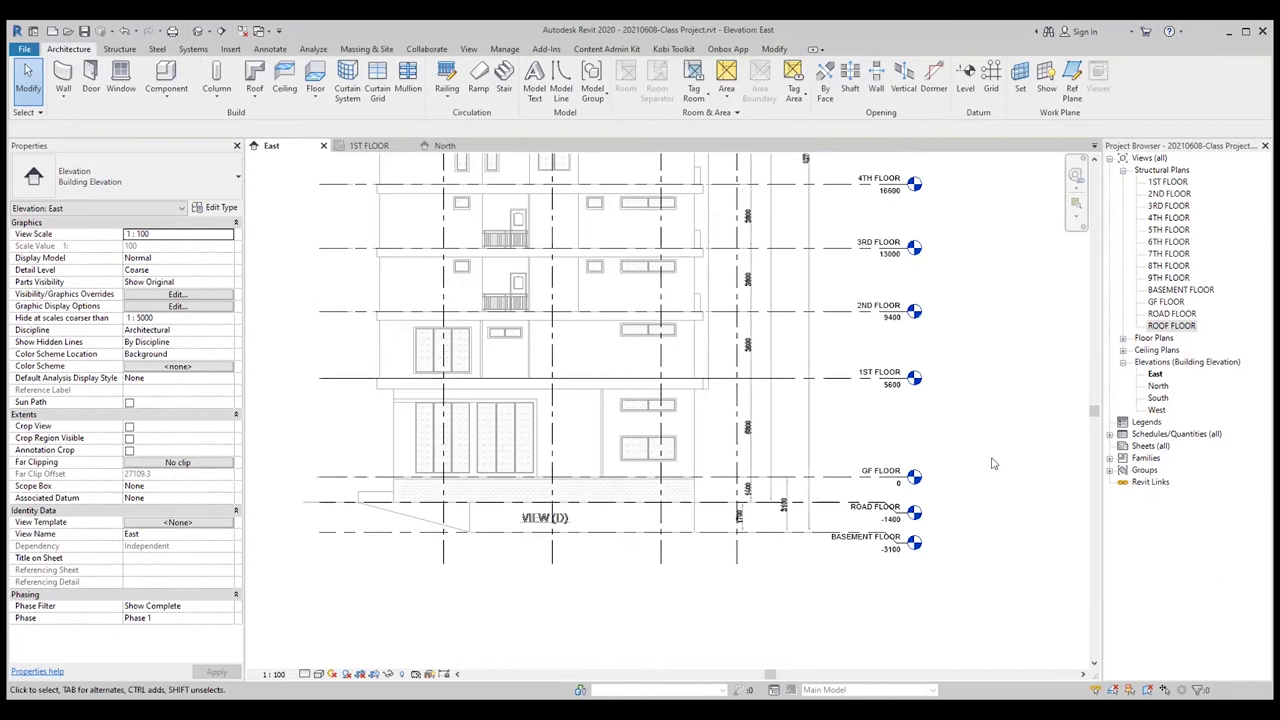
middle_click_drag(998, 284, 949, 371)
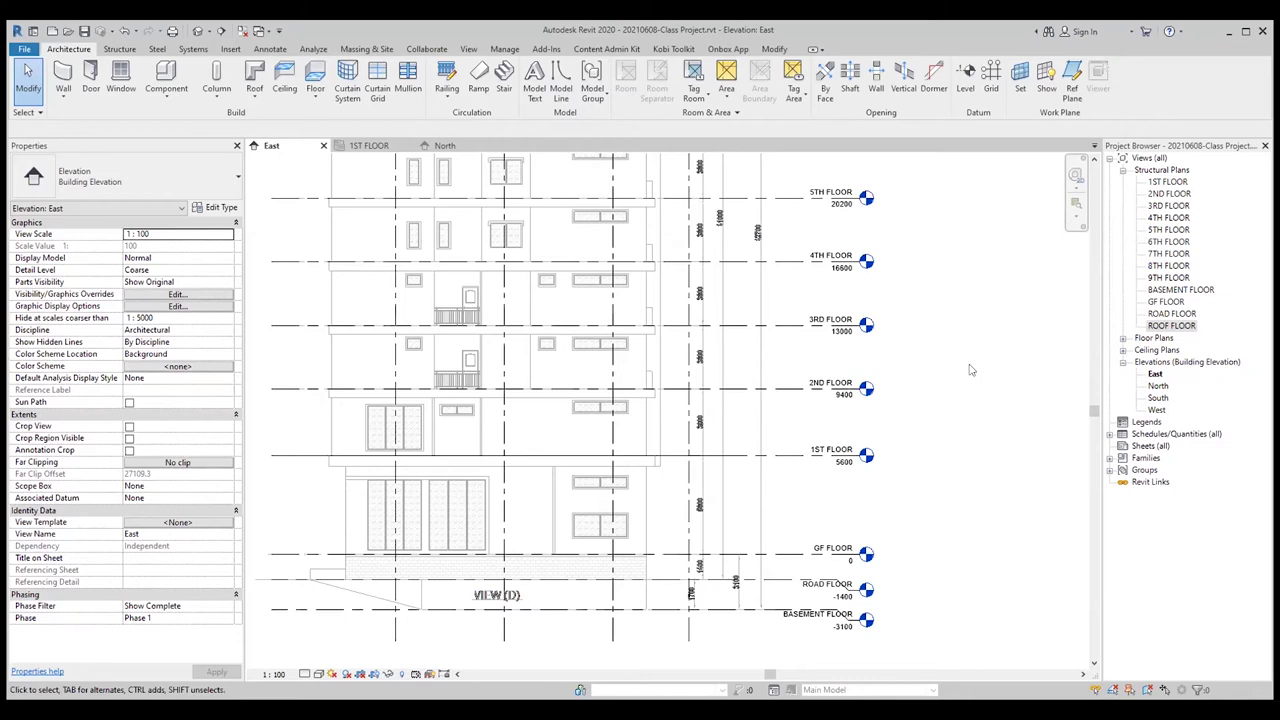
scroll(969, 370, "down", 1)
scroll(965, 375, "down", 1)
scroll(960, 385, "down", 1)
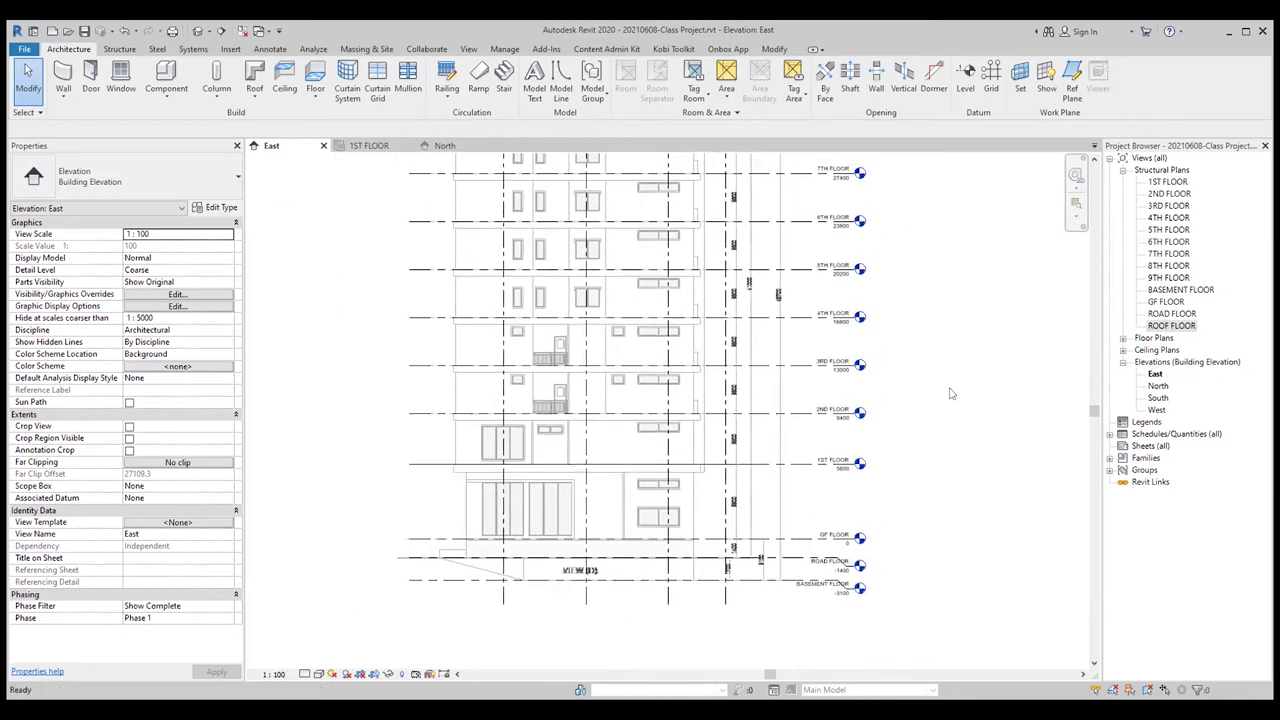
middle_click_drag(947, 369, 960, 379)
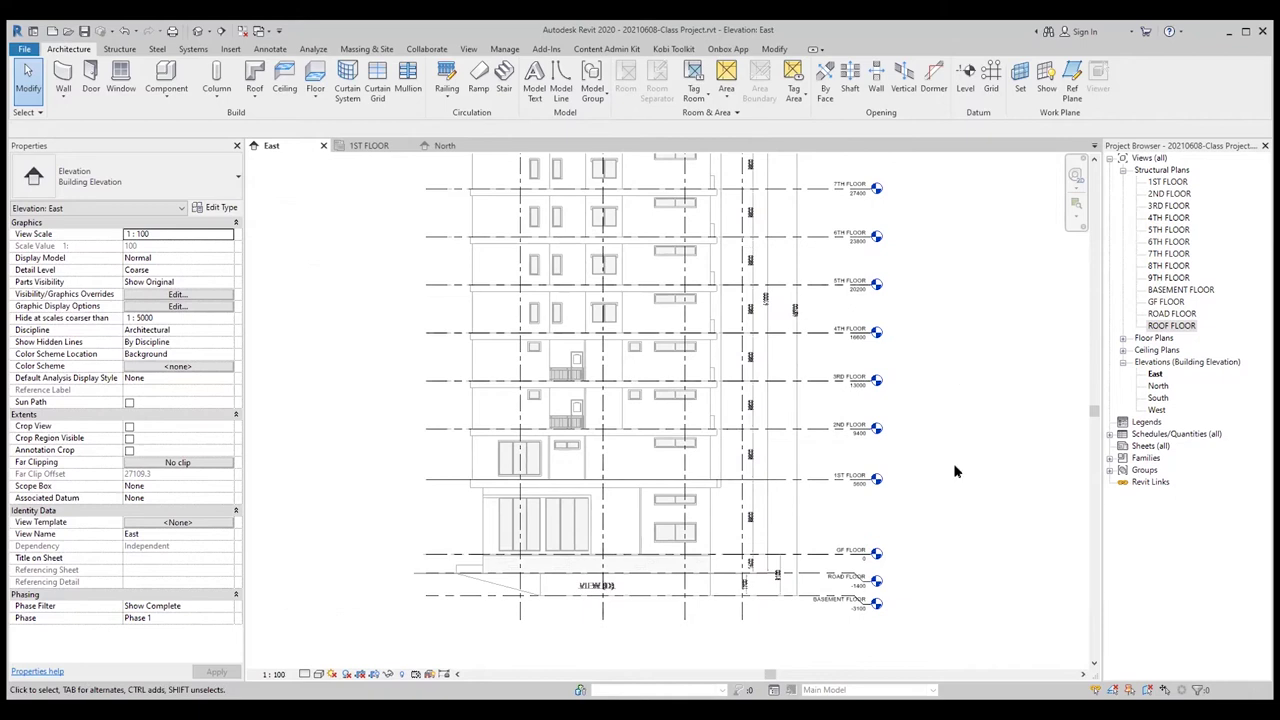
scroll(943, 480, "up", 2)
scroll(895, 502, "up", 2)
scroll(895, 502, "up", 2)
scroll(895, 502, "up", 1)
scroll(895, 502, "up", 2)
left_click(678, 453)
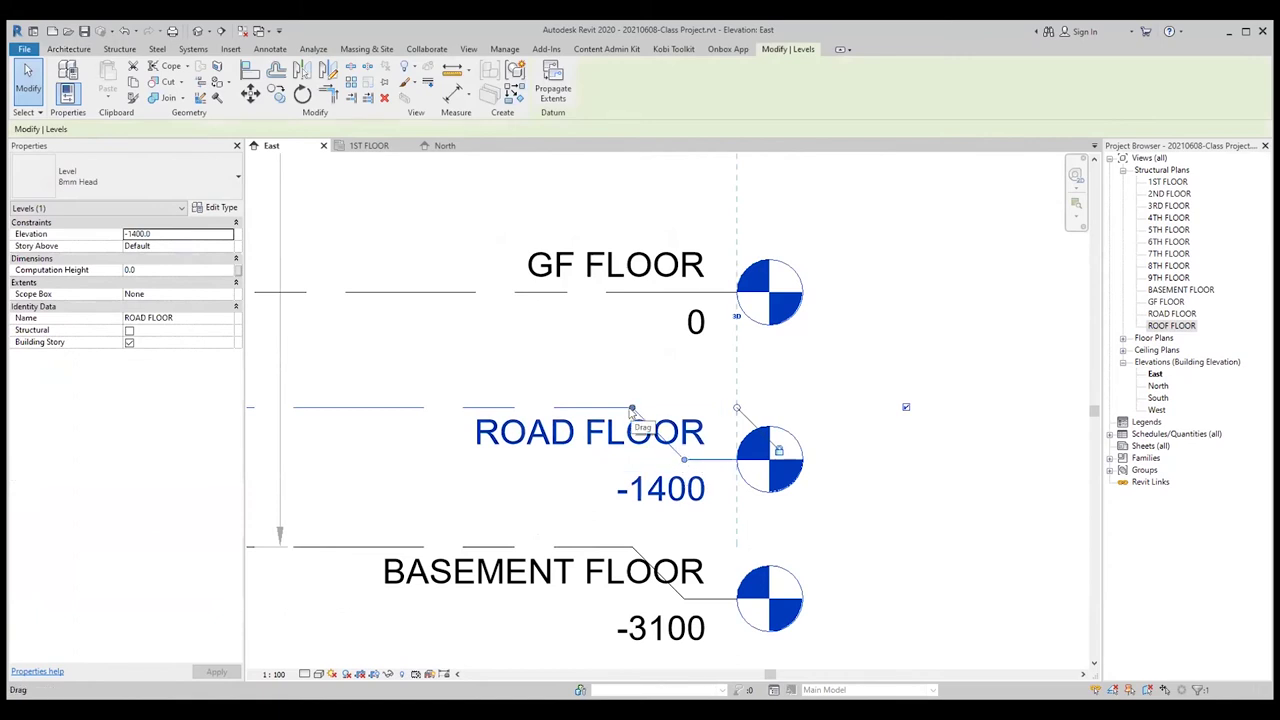
left_click_drag(684, 457, 685, 408)
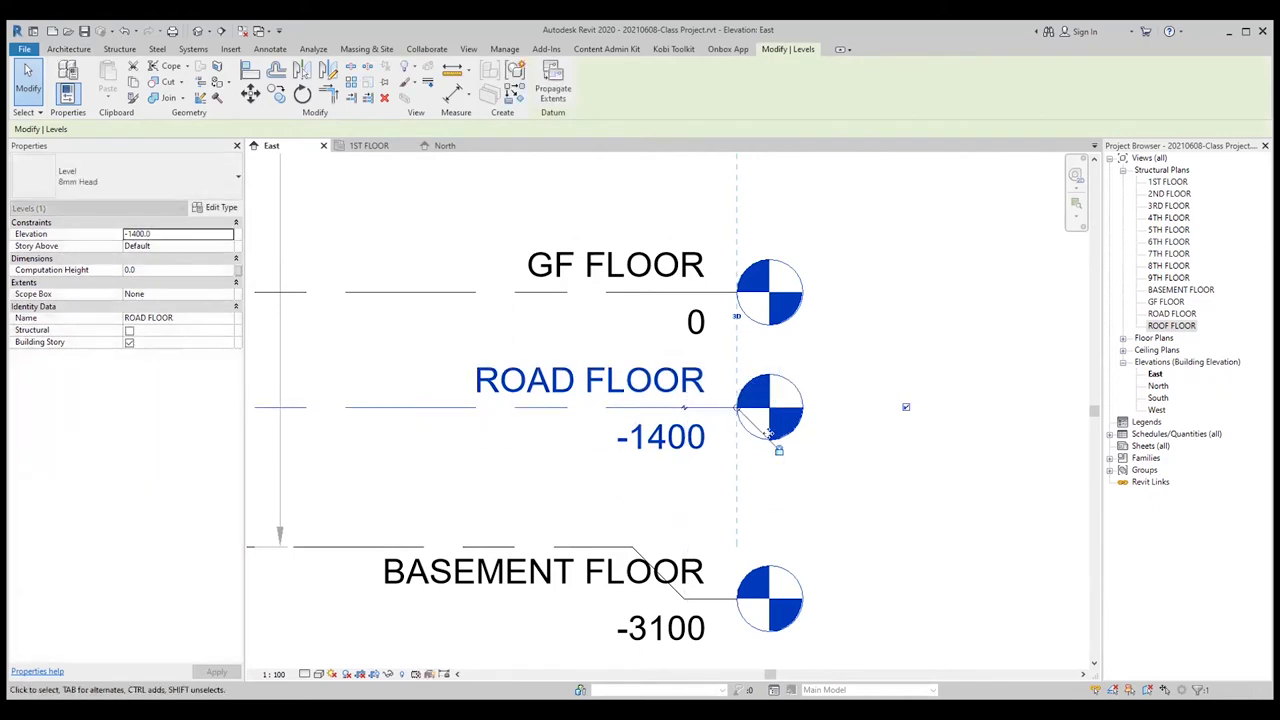
left_click(958, 446)
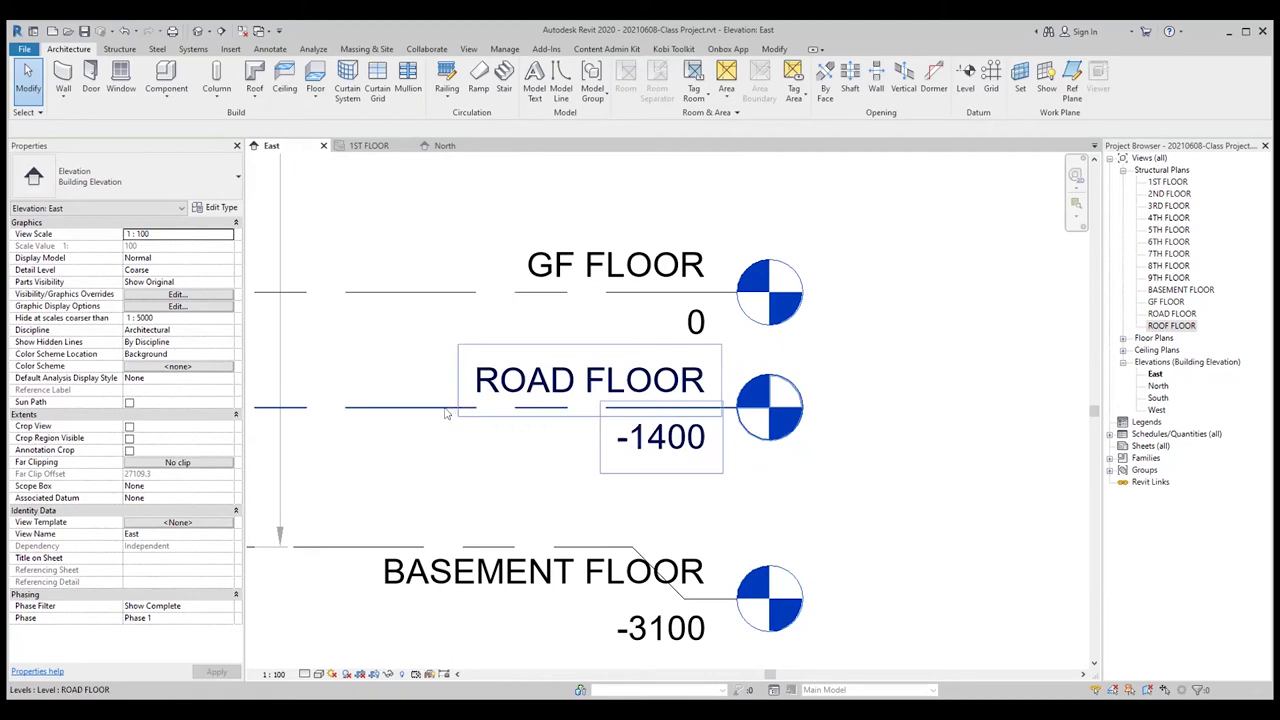
left_click(447, 413)
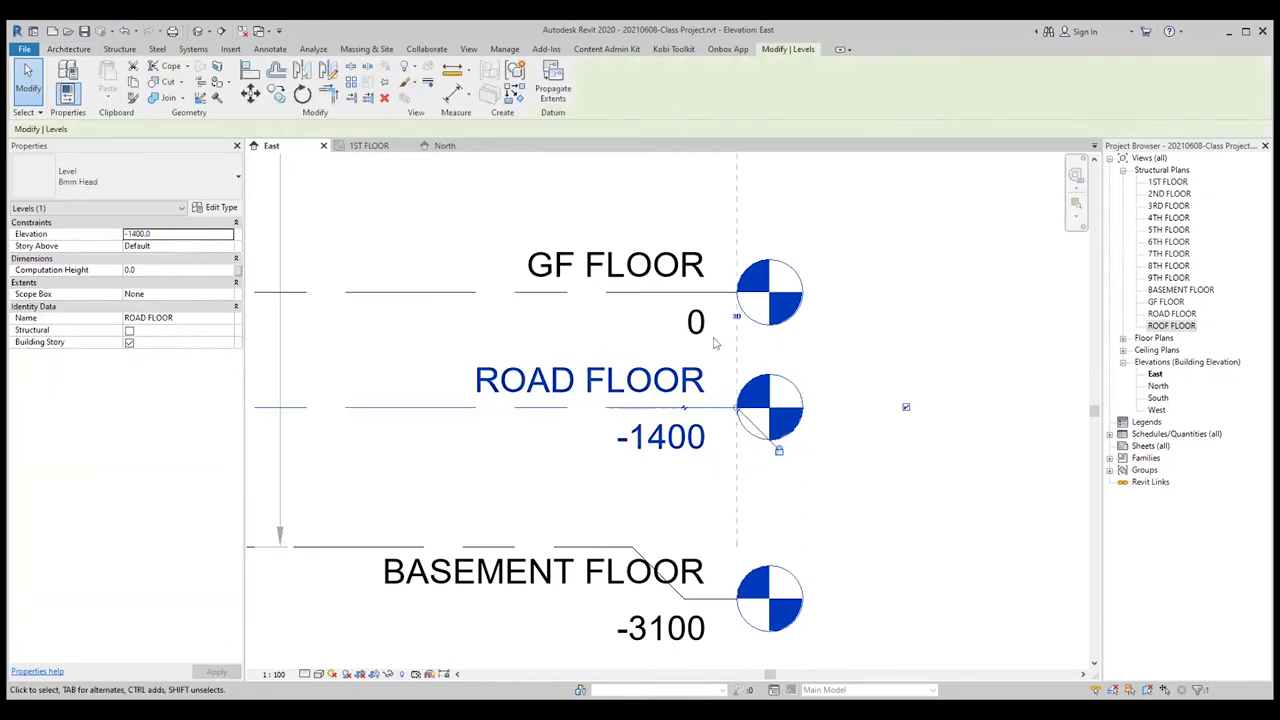
scroll(686, 413, "up", 2)
scroll(686, 413, "up", 1)
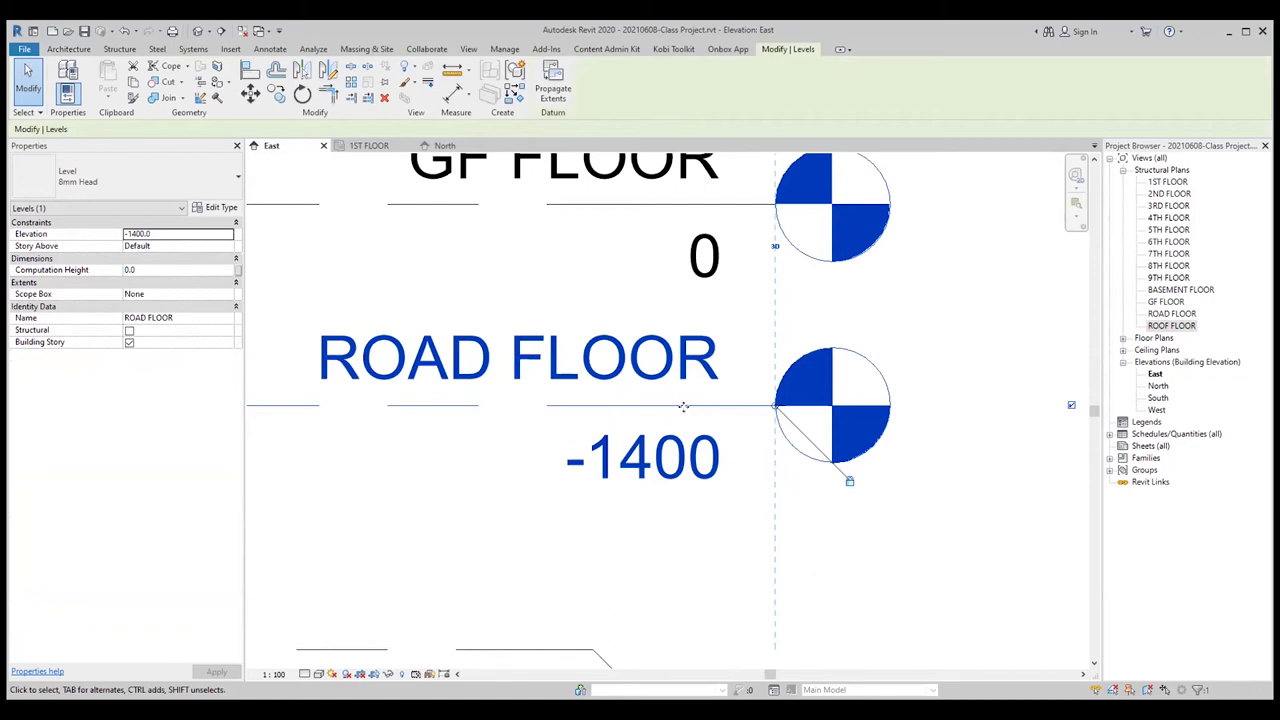
scroll(686, 408, "down", 1)
scroll(700, 404, "down", 1)
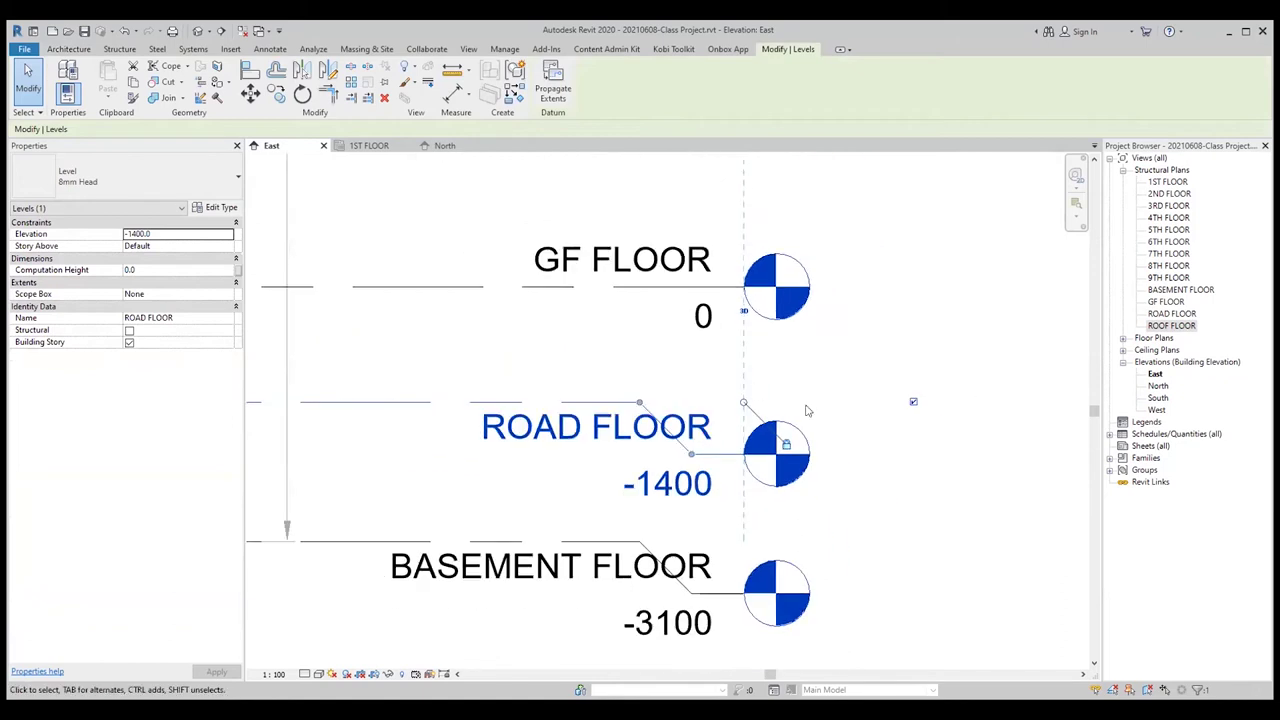
scroll(874, 443, "down", 2)
left_click(874, 443)
scroll(874, 443, "down", 3)
scroll(988, 524, "down", 1)
scroll(995, 523, "down", 1)
scroll(967, 448, "down", 1)
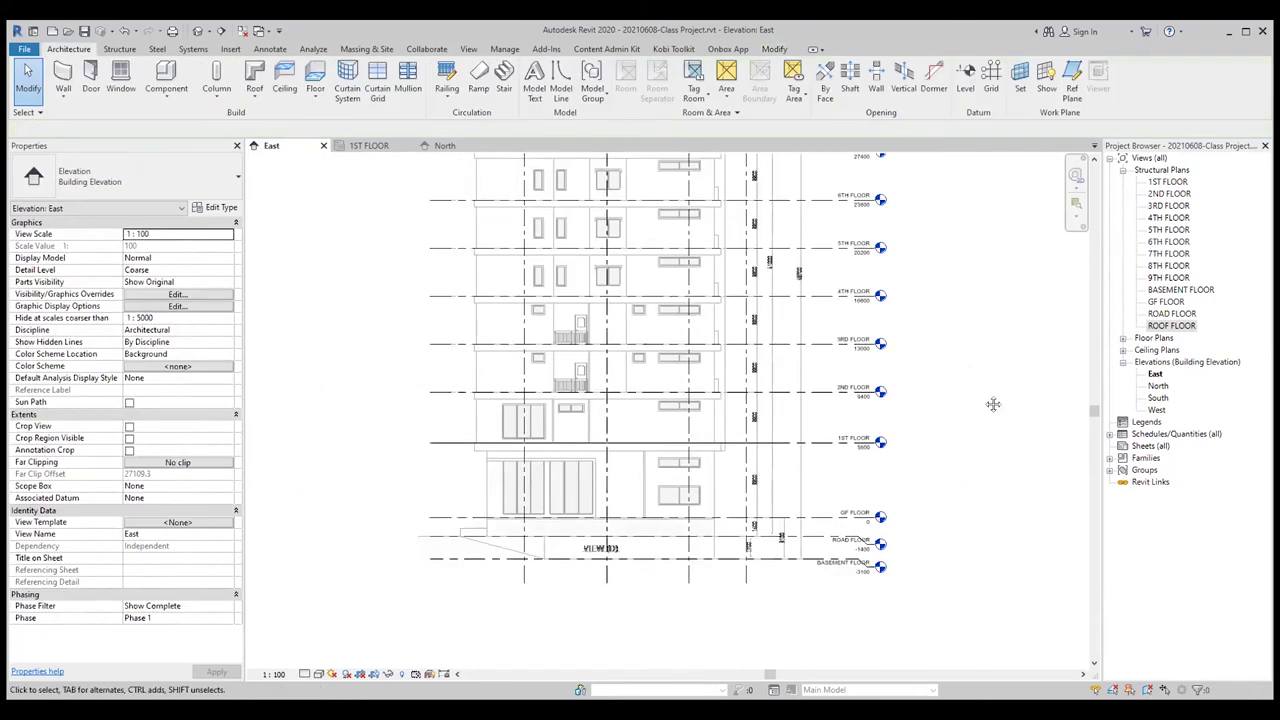
middle_click_drag(993, 404, 988, 436)
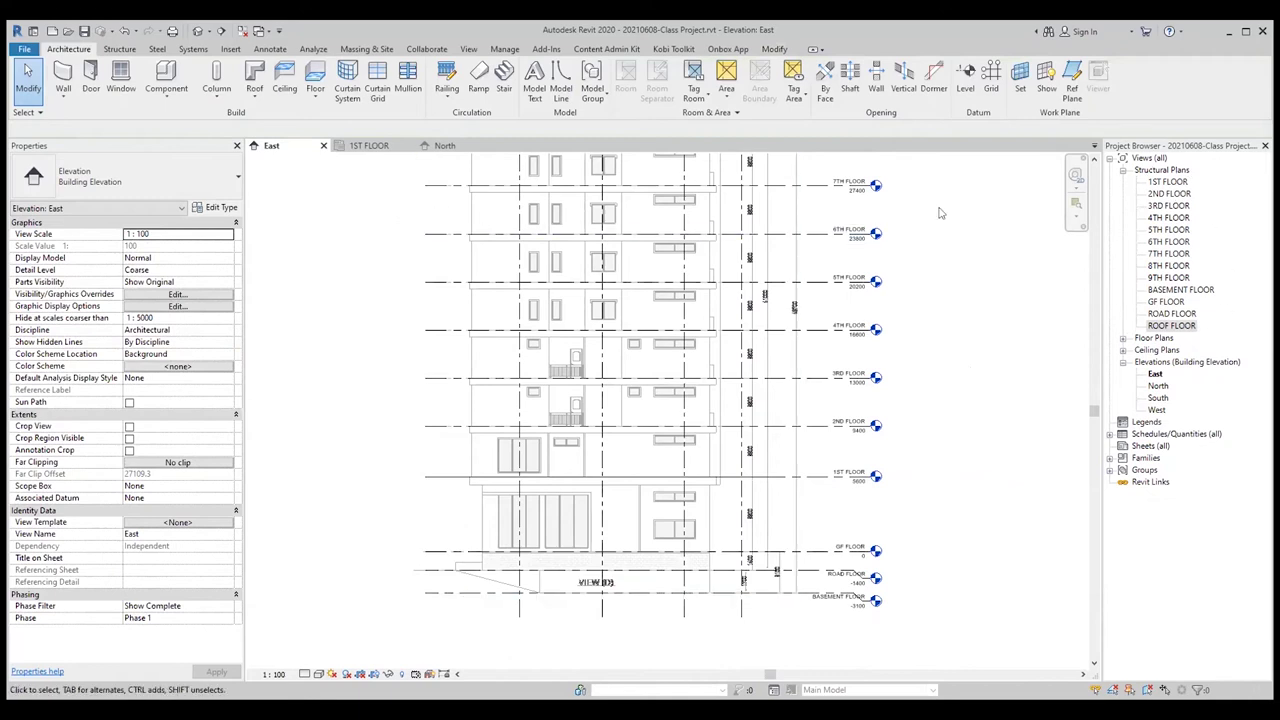
- Open the 1ST through 7TH FLOOR structural plans to confirm the Ground Floor drawing appears
left_click(1164, 184)
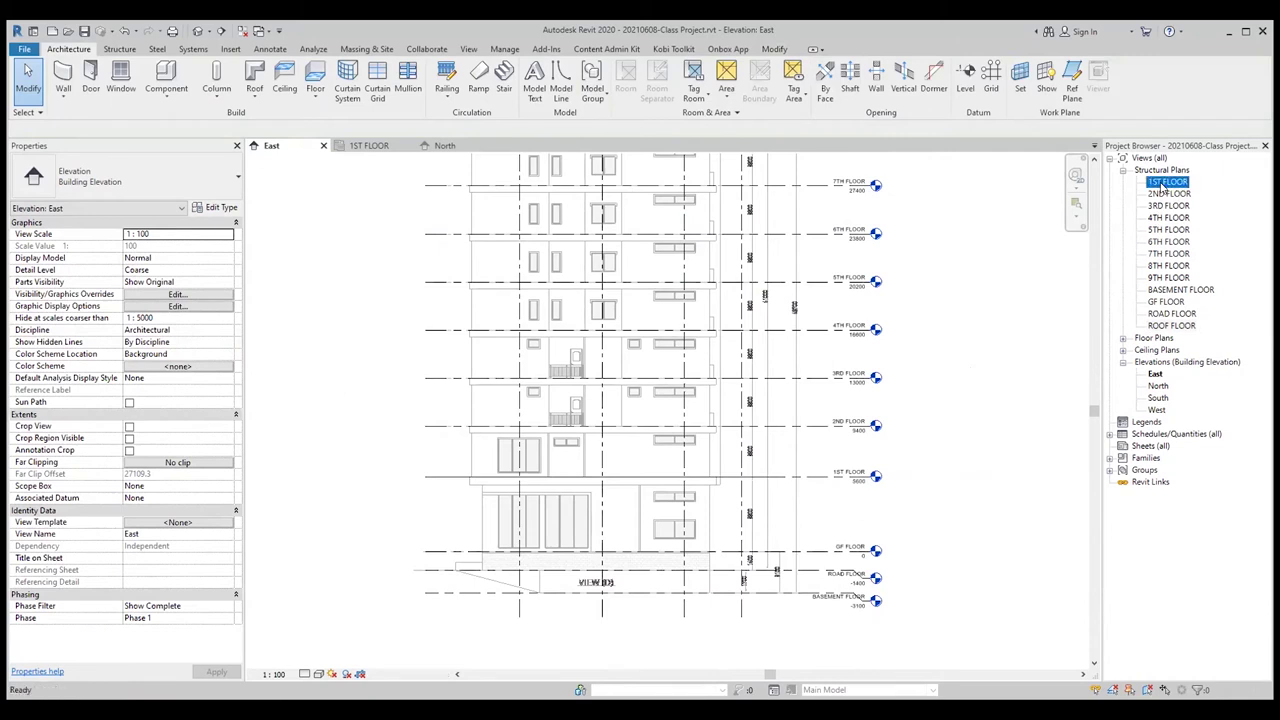
double_click(1164, 184)
double_click(1167, 194)
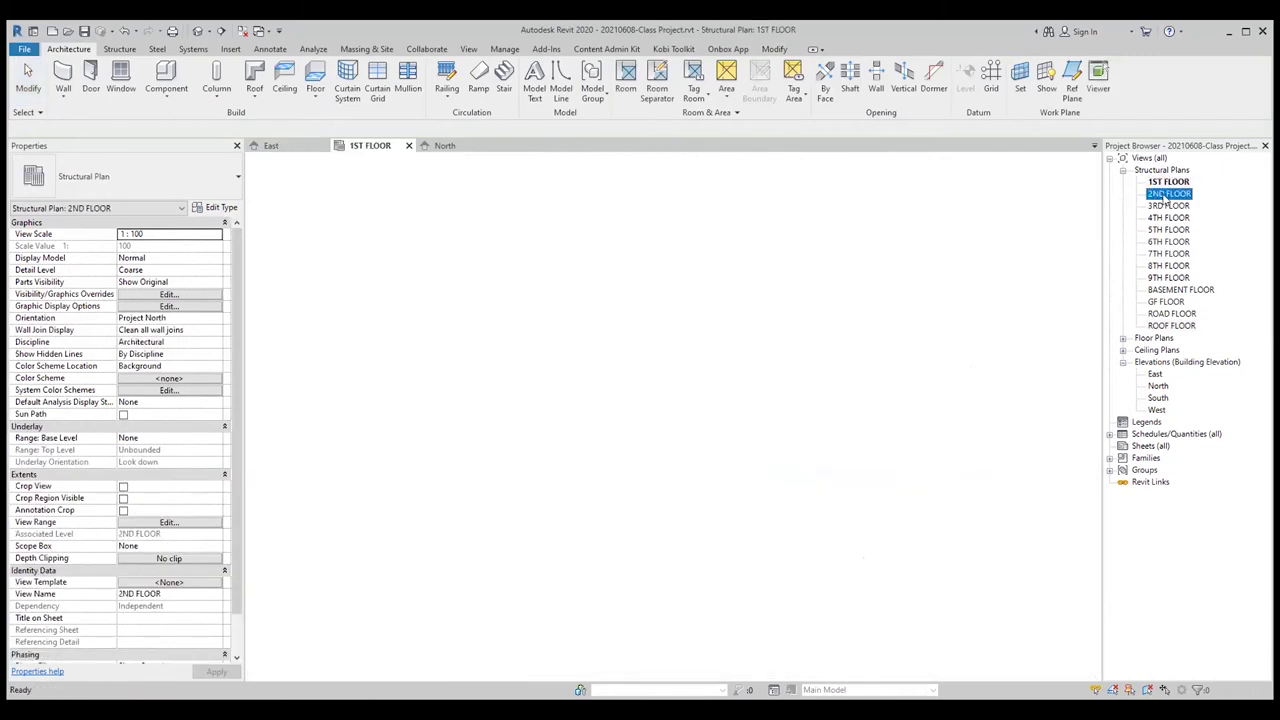
double_click(1170, 206)
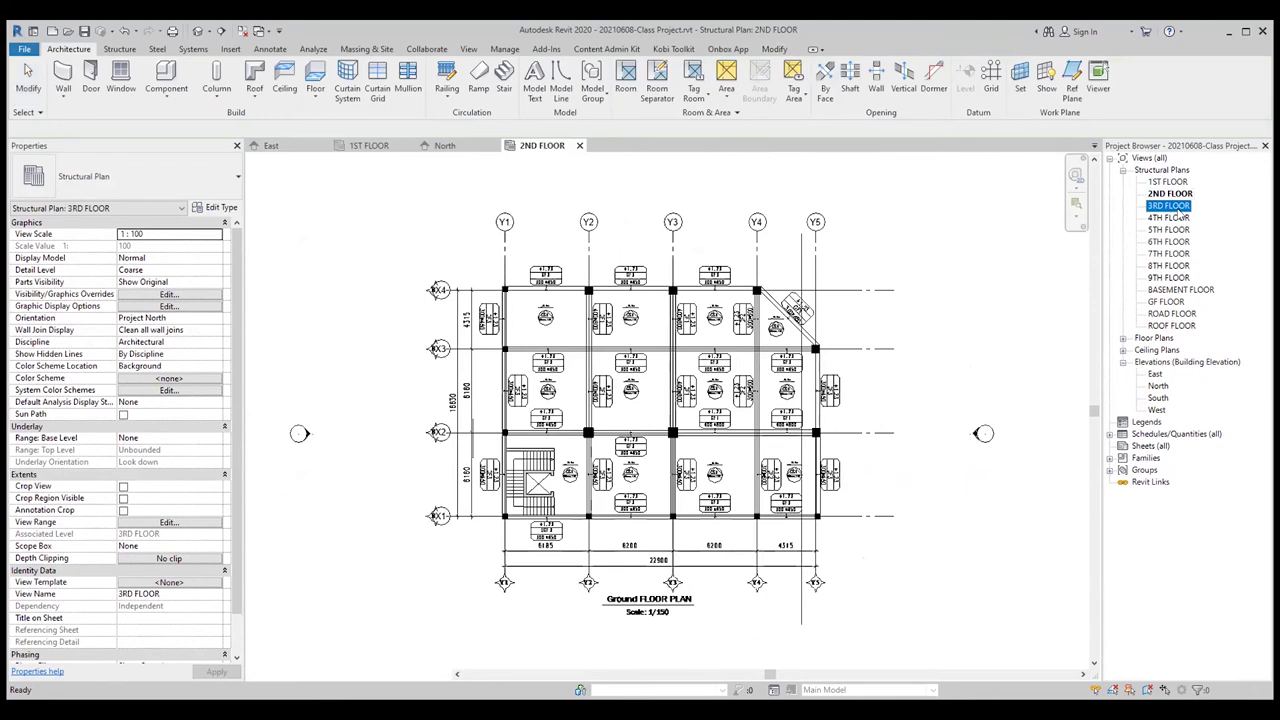
left_click(1174, 219)
double_click(1169, 230)
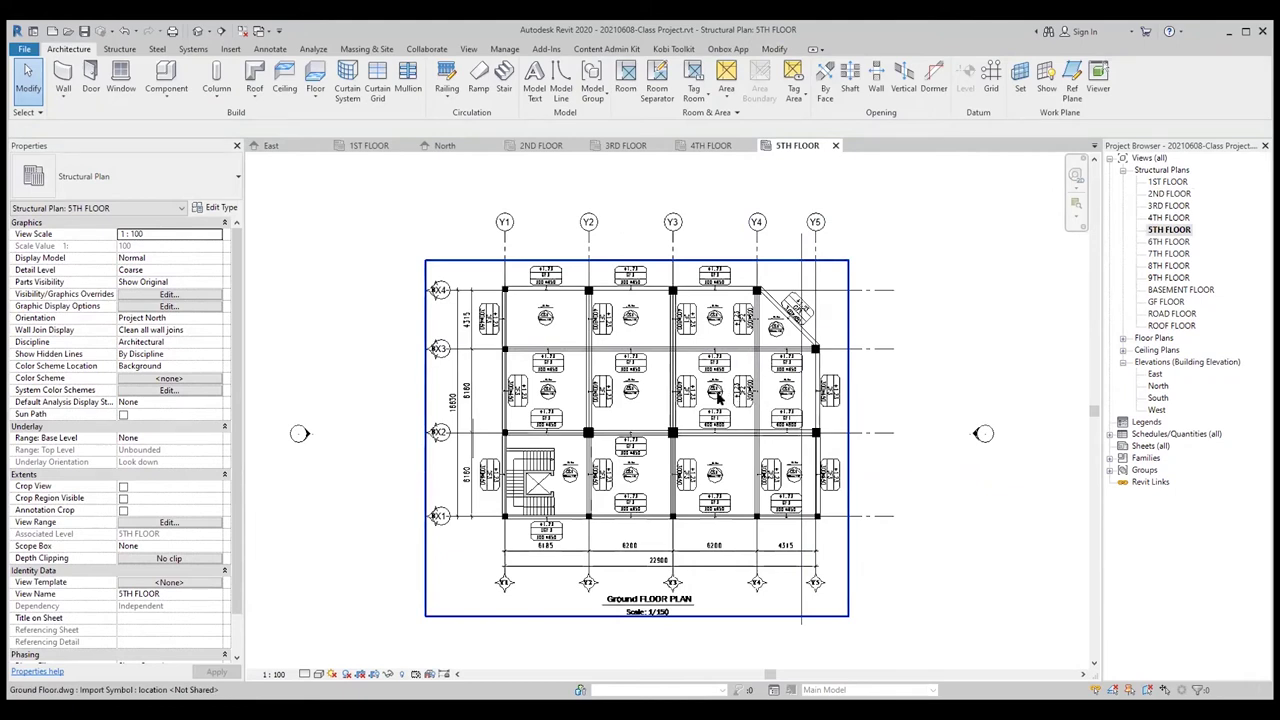
double_click(1186, 183)
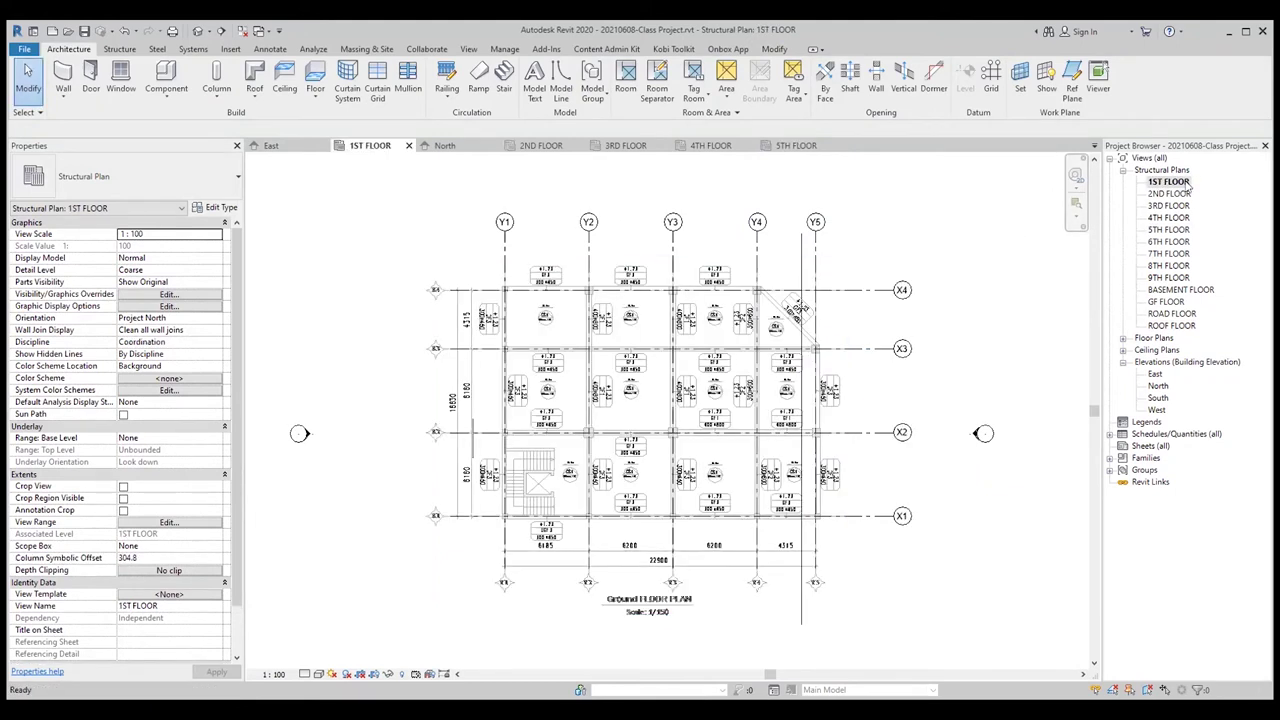
double_click(1180, 206)
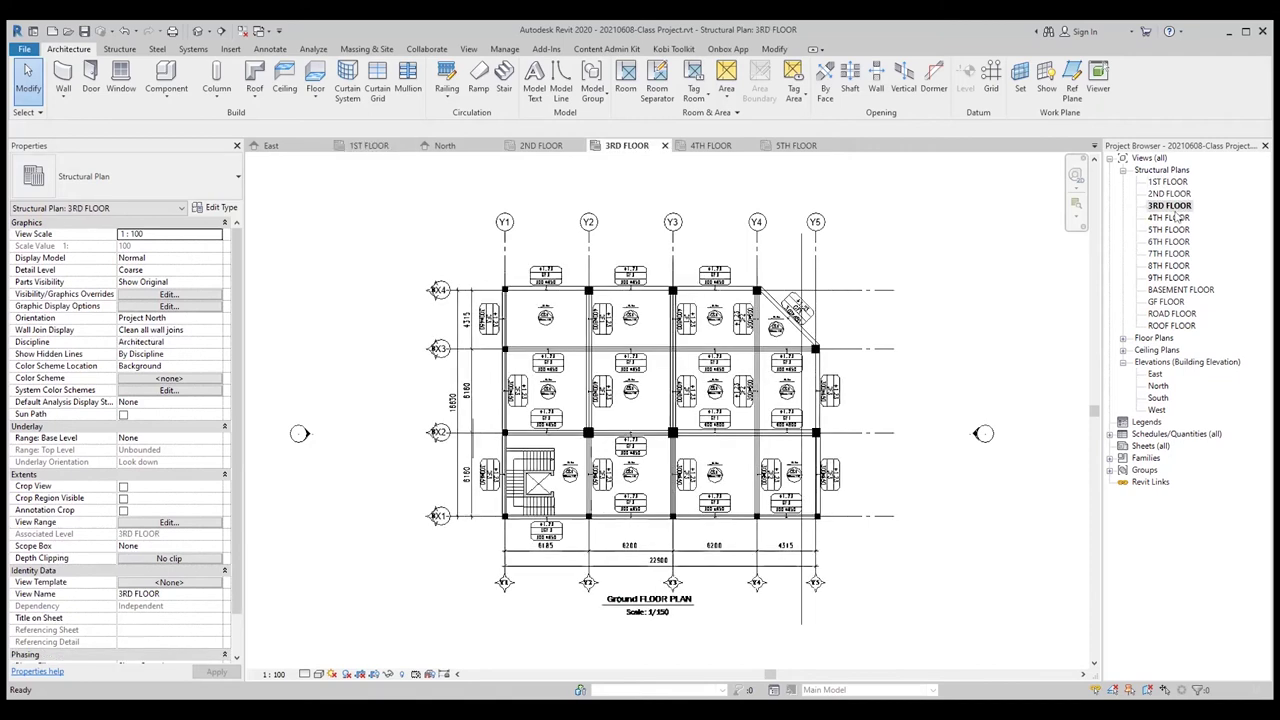
double_click(1170, 218)
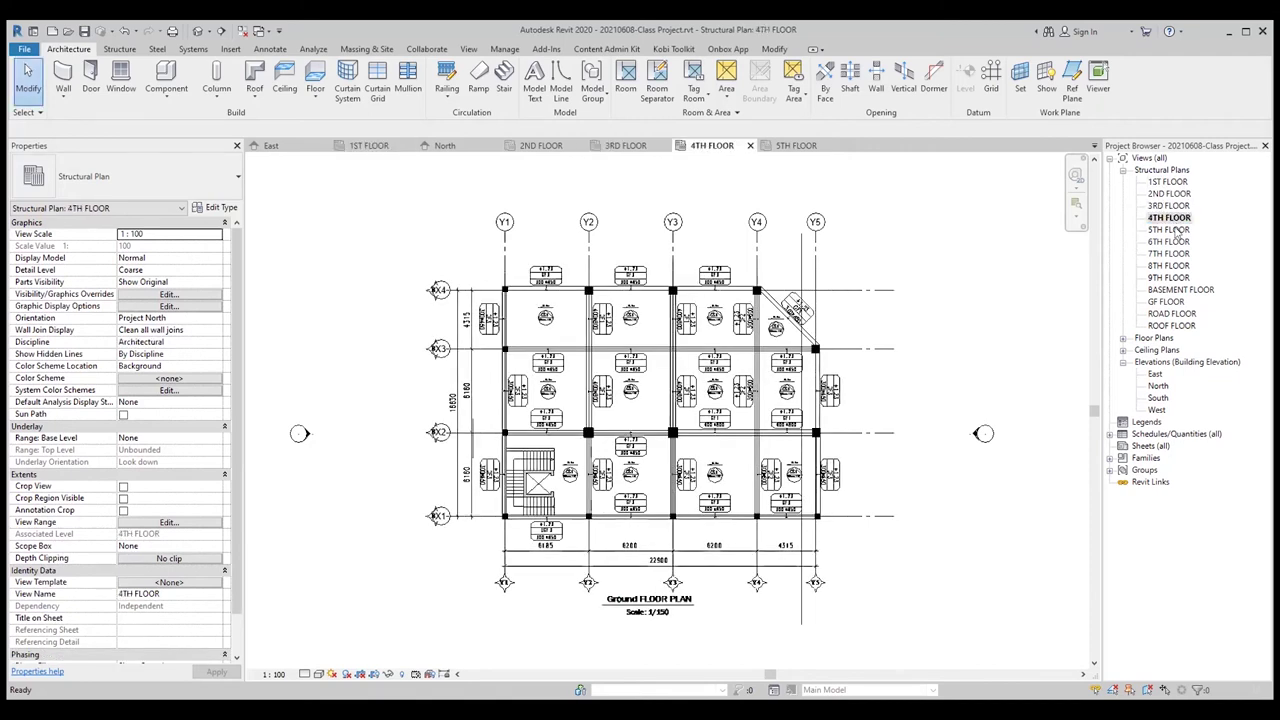
double_click(1176, 230)
double_click(1174, 242)
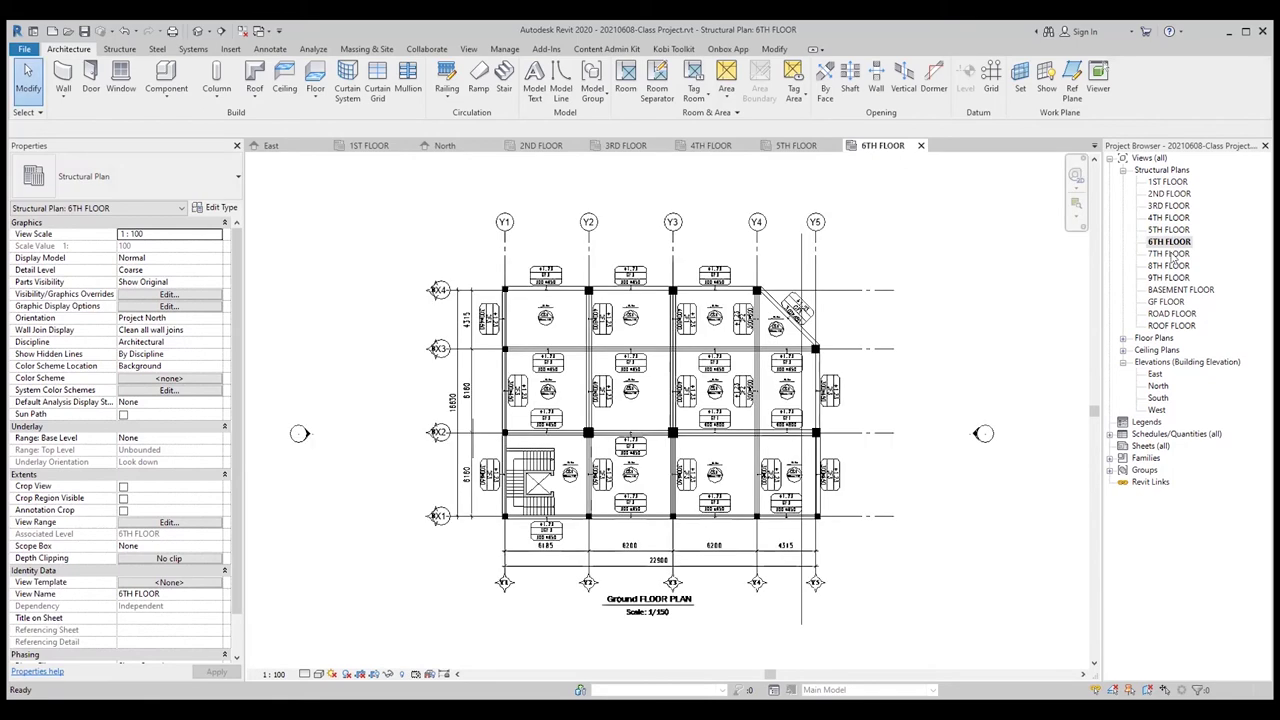
double_click(1172, 254)
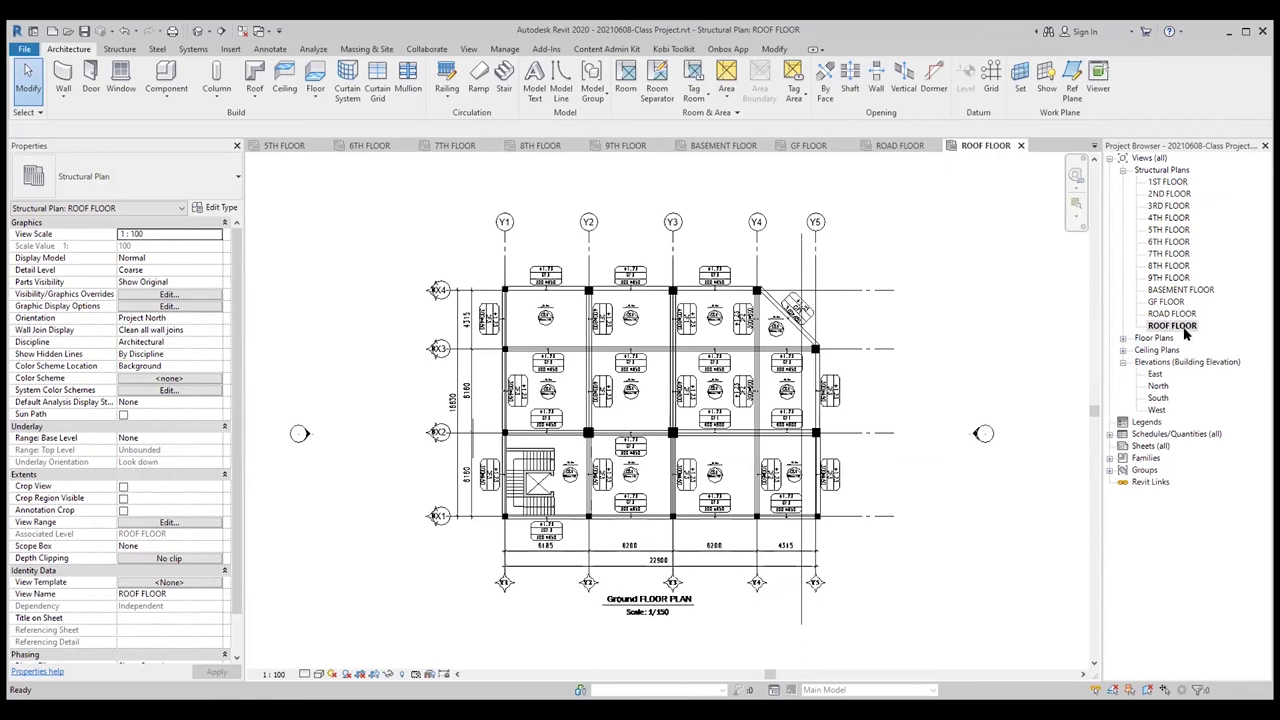
- Check the 5TH, GF, ROAD and ROOF FLOOR views, then reopen the 1ST FLOOR plan
left_click(1167, 184)
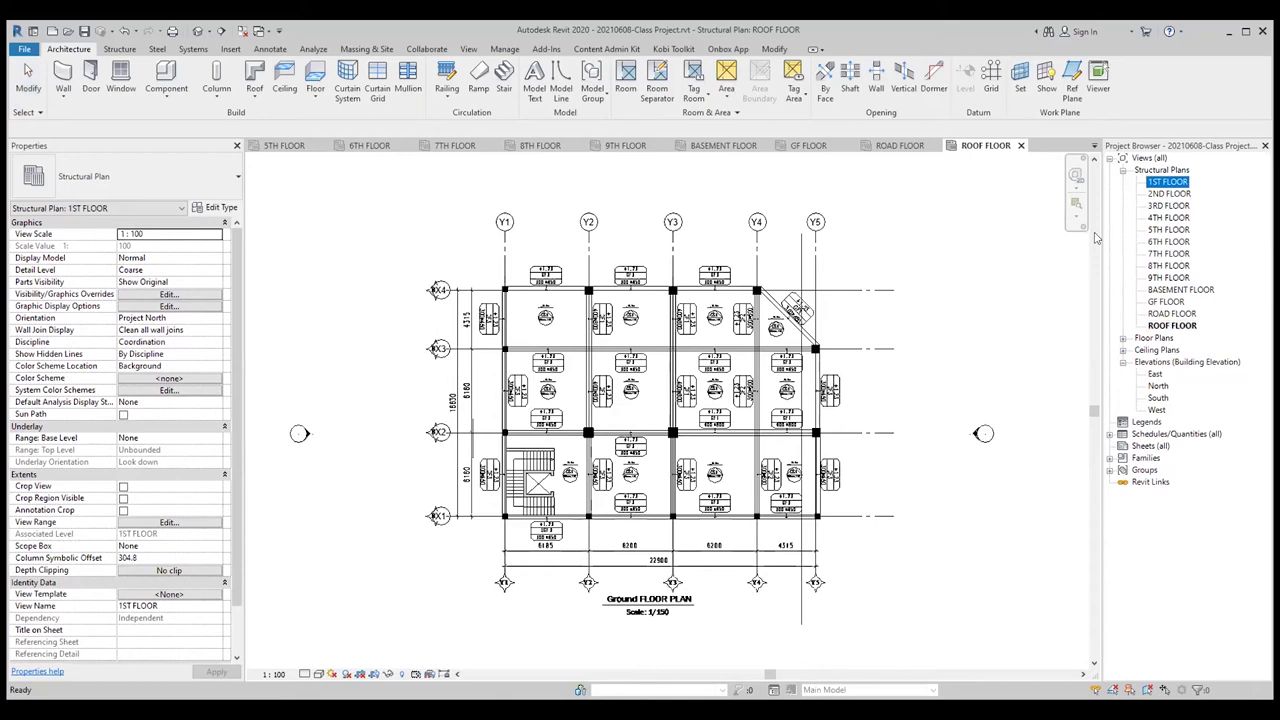
left_click(290, 146)
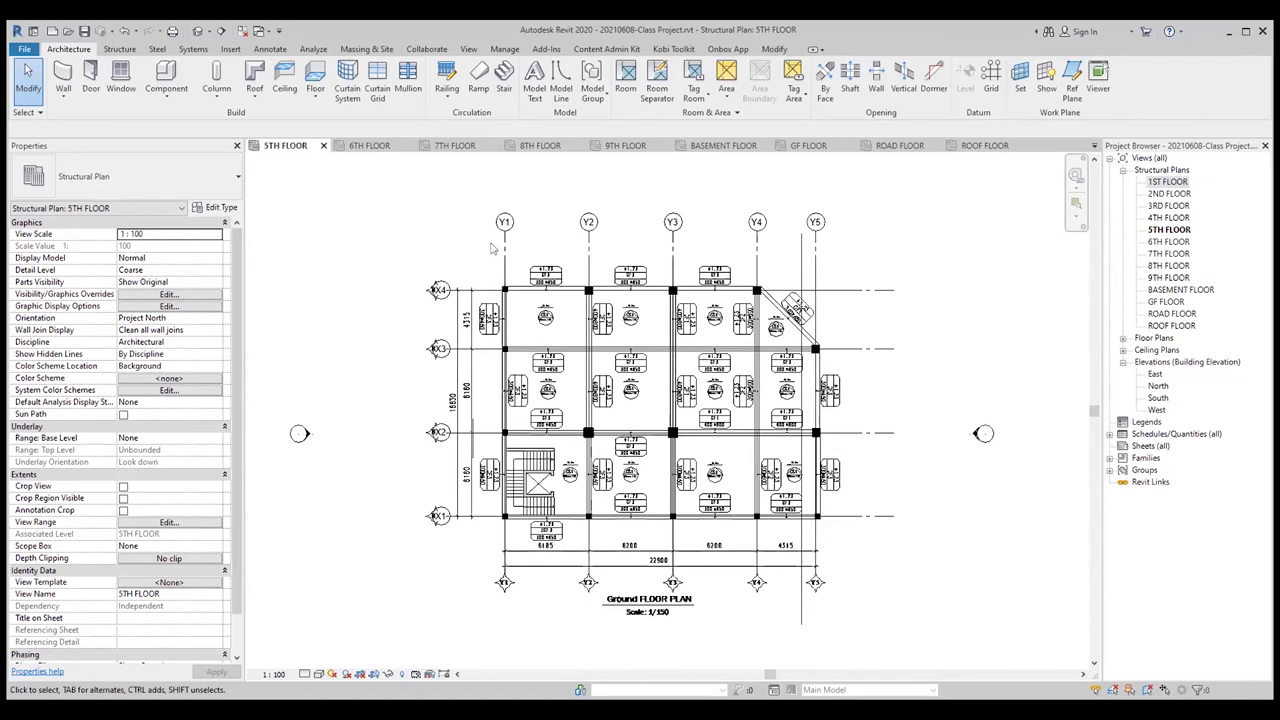
left_click(808, 146)
left_click(895, 146)
left_click(984, 146)
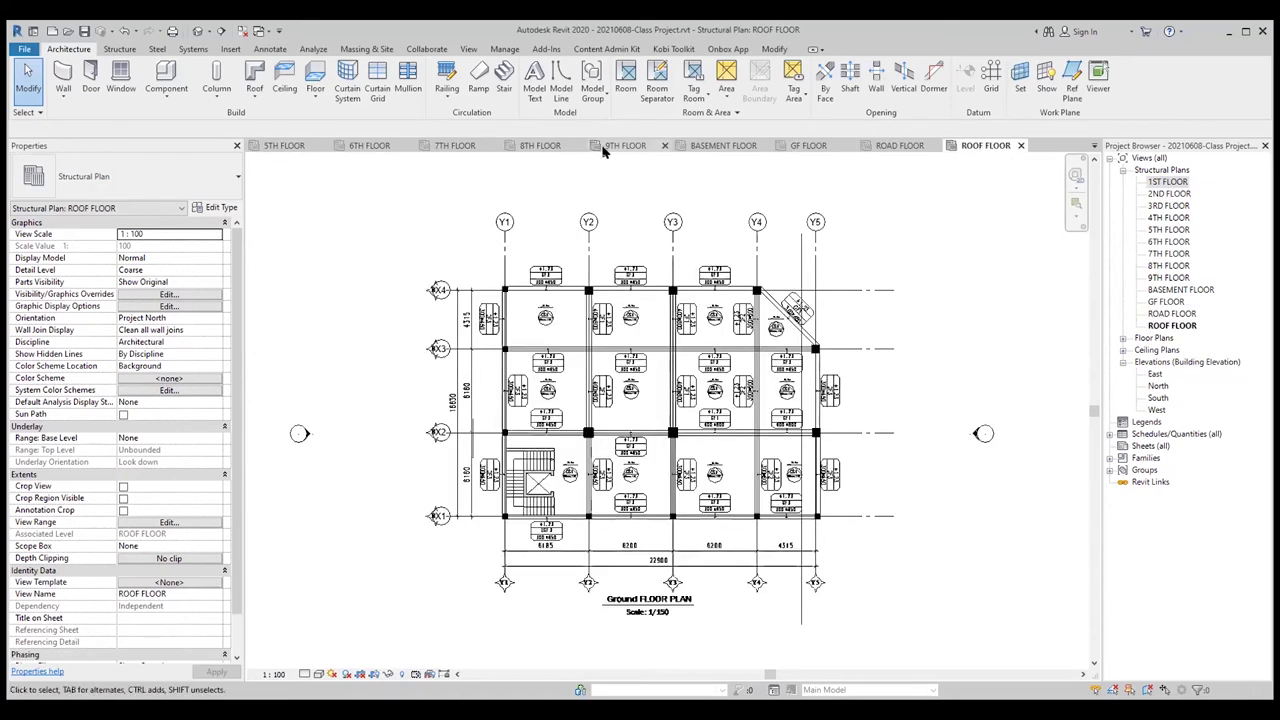
double_click(1172, 184)
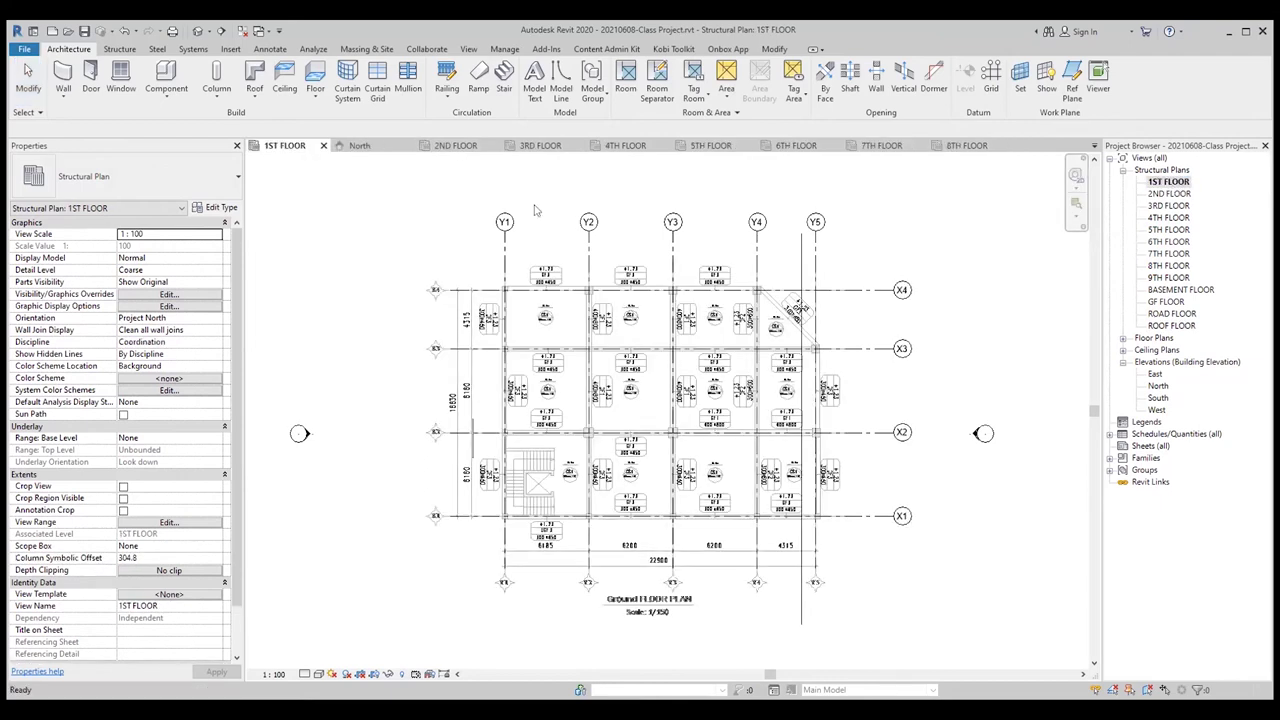
- Close Inactive Views so only the 1ST FLOOR plan stays open, and zoom into it
left_click(243, 33)
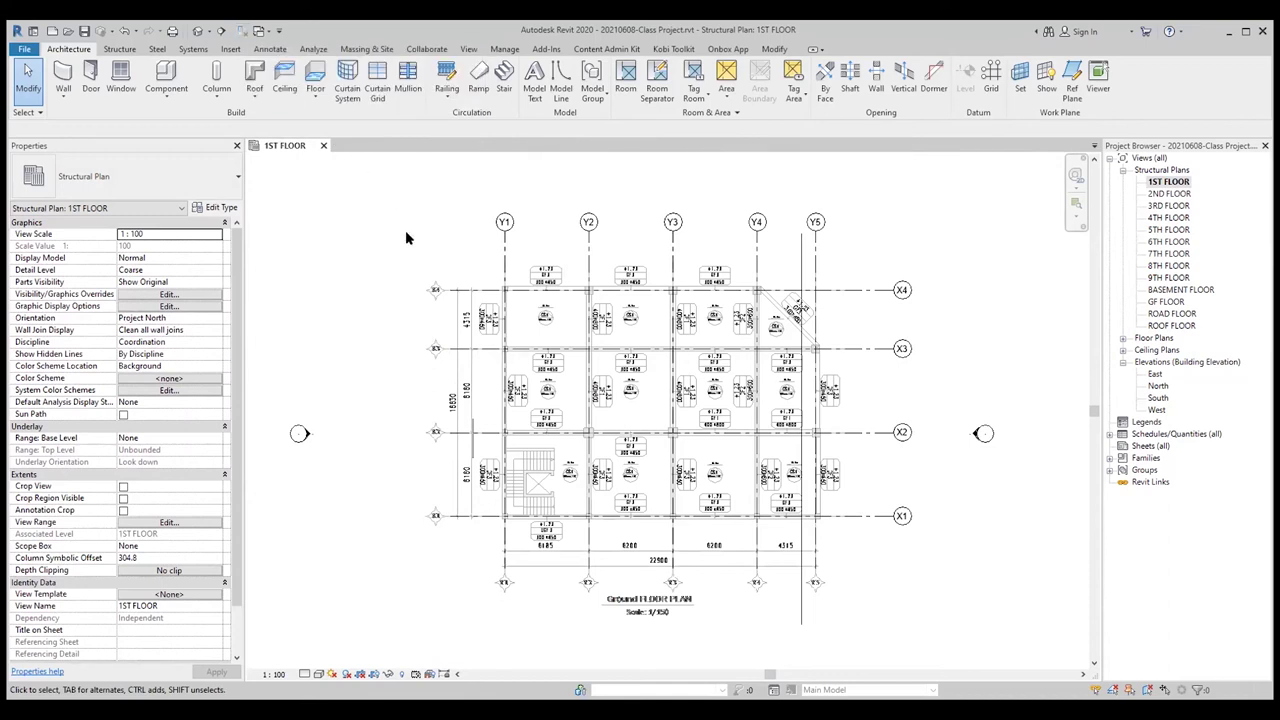
mouse_move(390, 314)
middle_mouse_down()
mouse_move(400, 292)
mouse_move(385, 292)
middle_mouse_up()
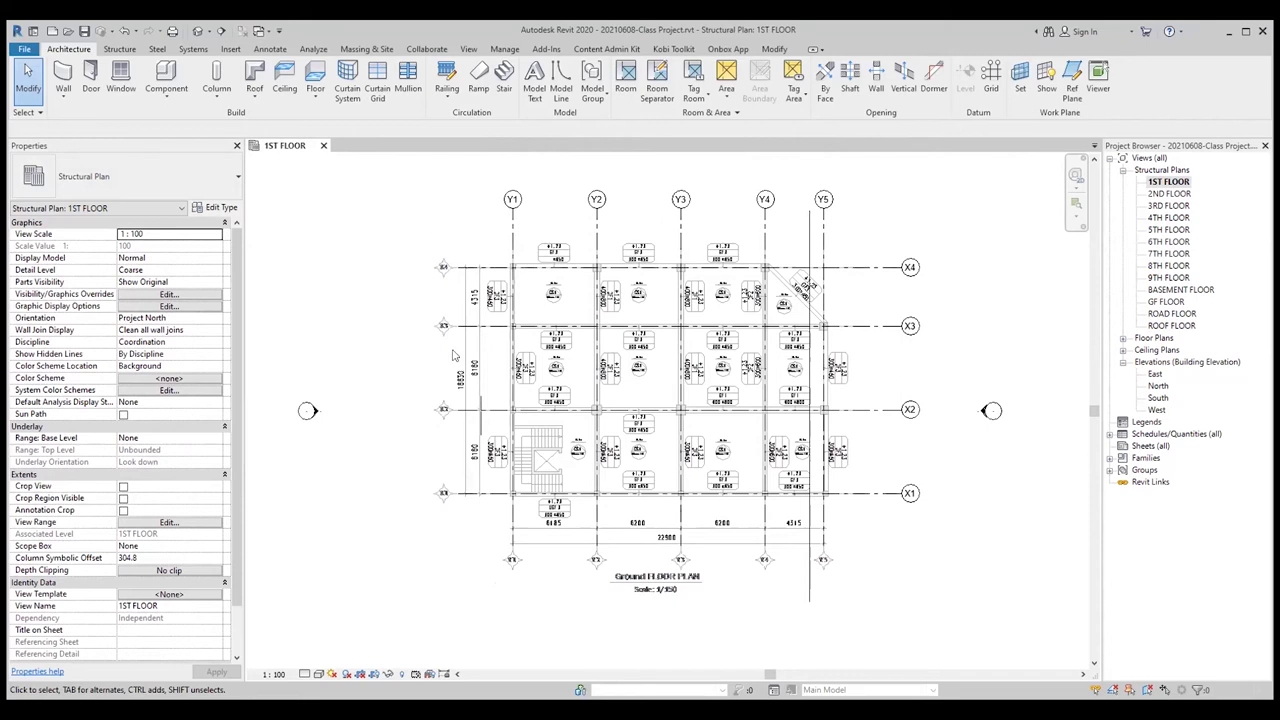
scroll(748, 537, "up", 1)
scroll(748, 537, "up", 2)
scroll(730, 490, "down", 1)
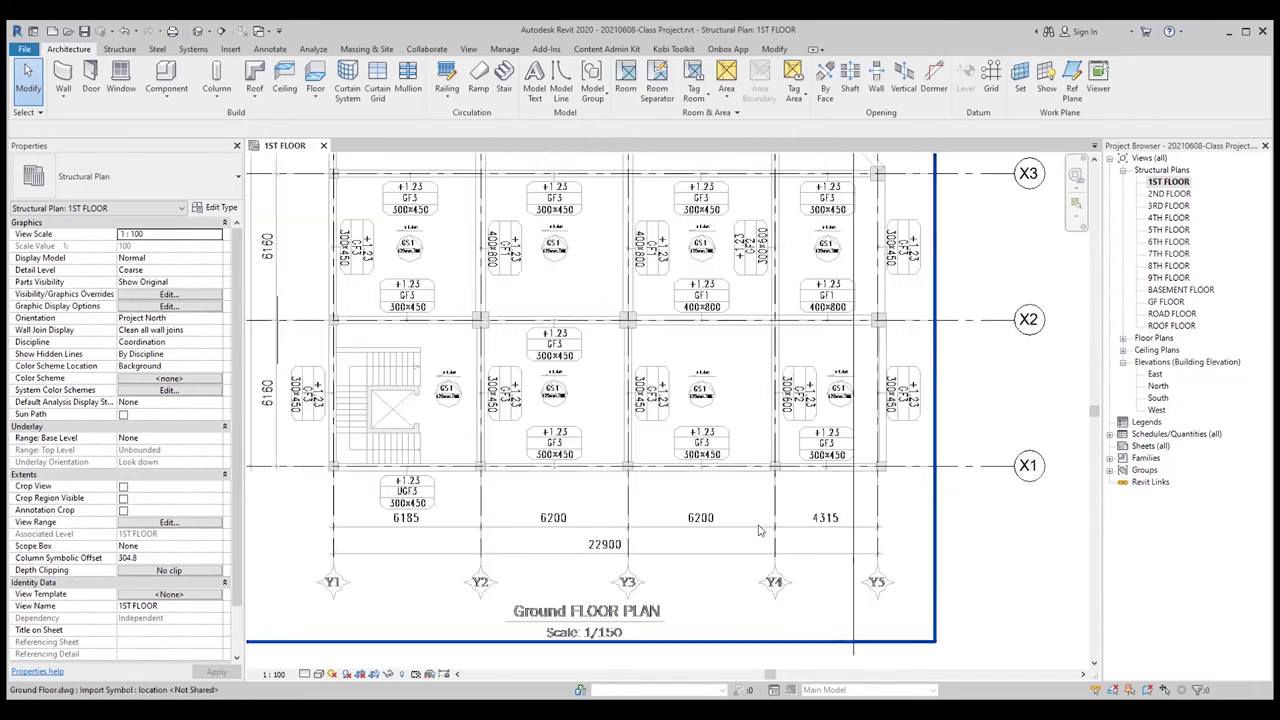
scroll(714, 440, "down", 1)
- Hide the imported Ground Floor.dwg with HH, leaving only grids X1–X4 and Y1–Y5 visible
left_click(714, 440)
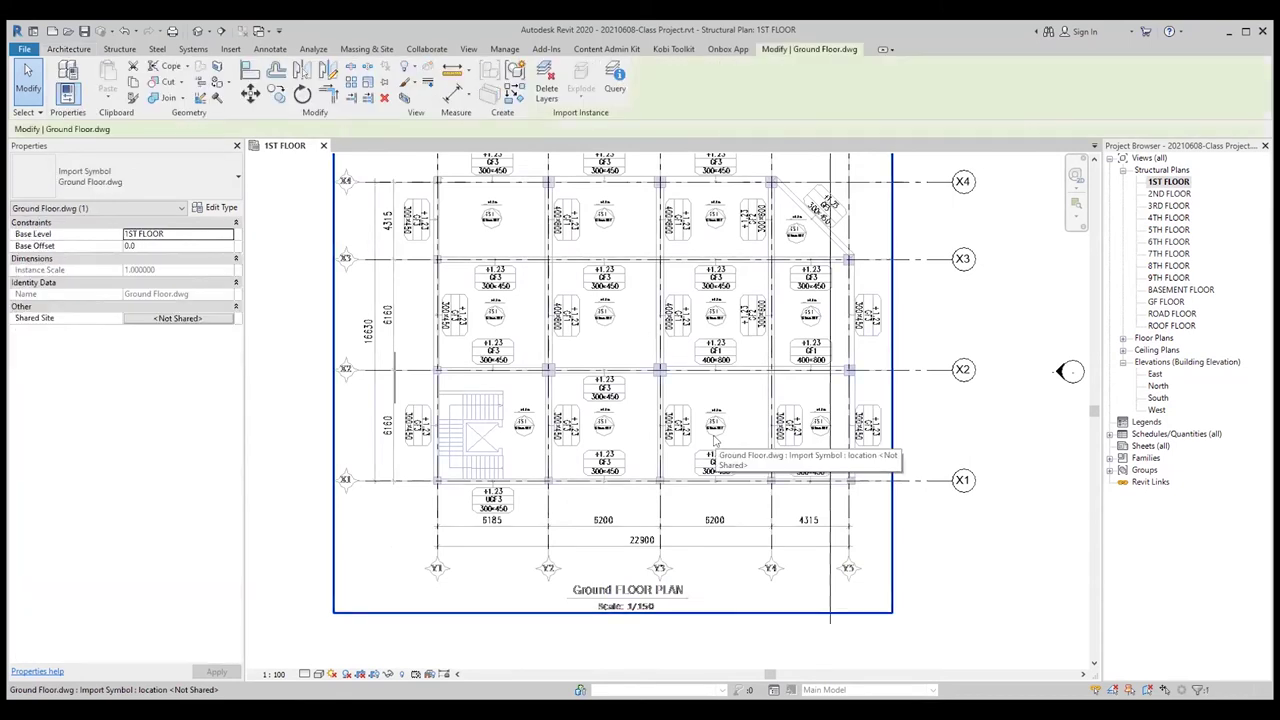
key("h")
key("h")
middle_click_drag(900, 443, 893, 500)
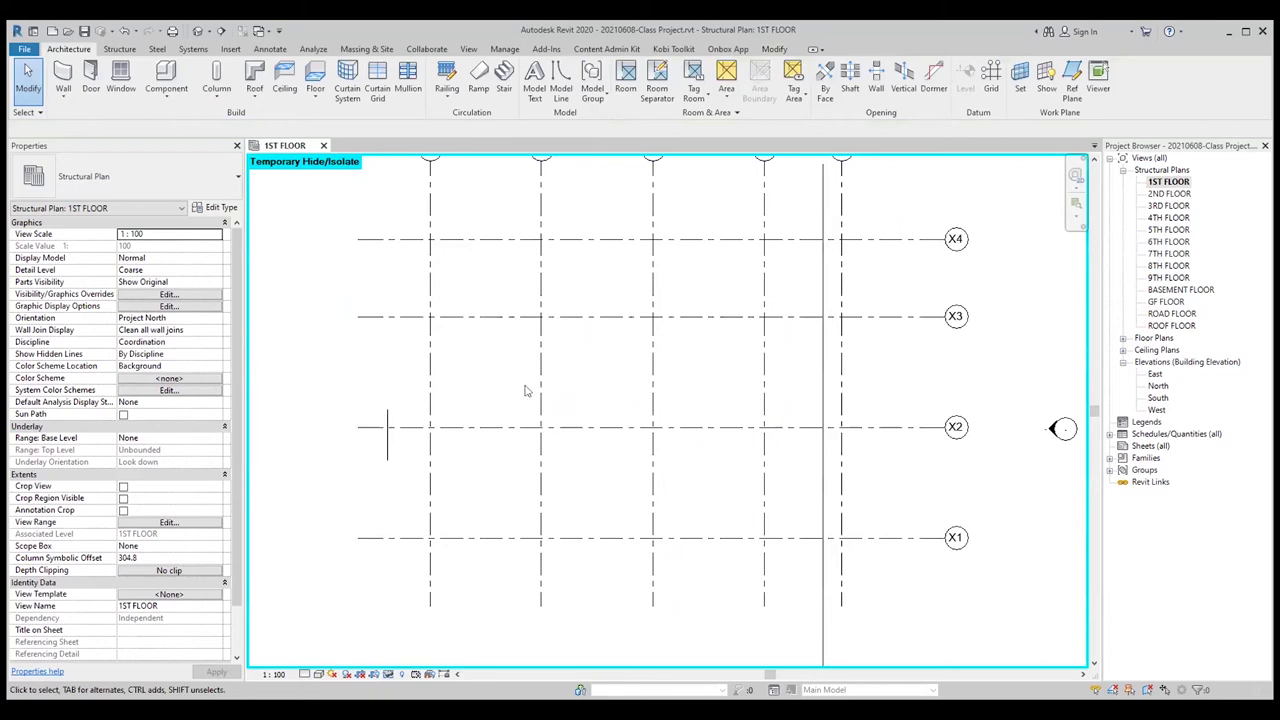
scroll(525, 390, "down", 1)
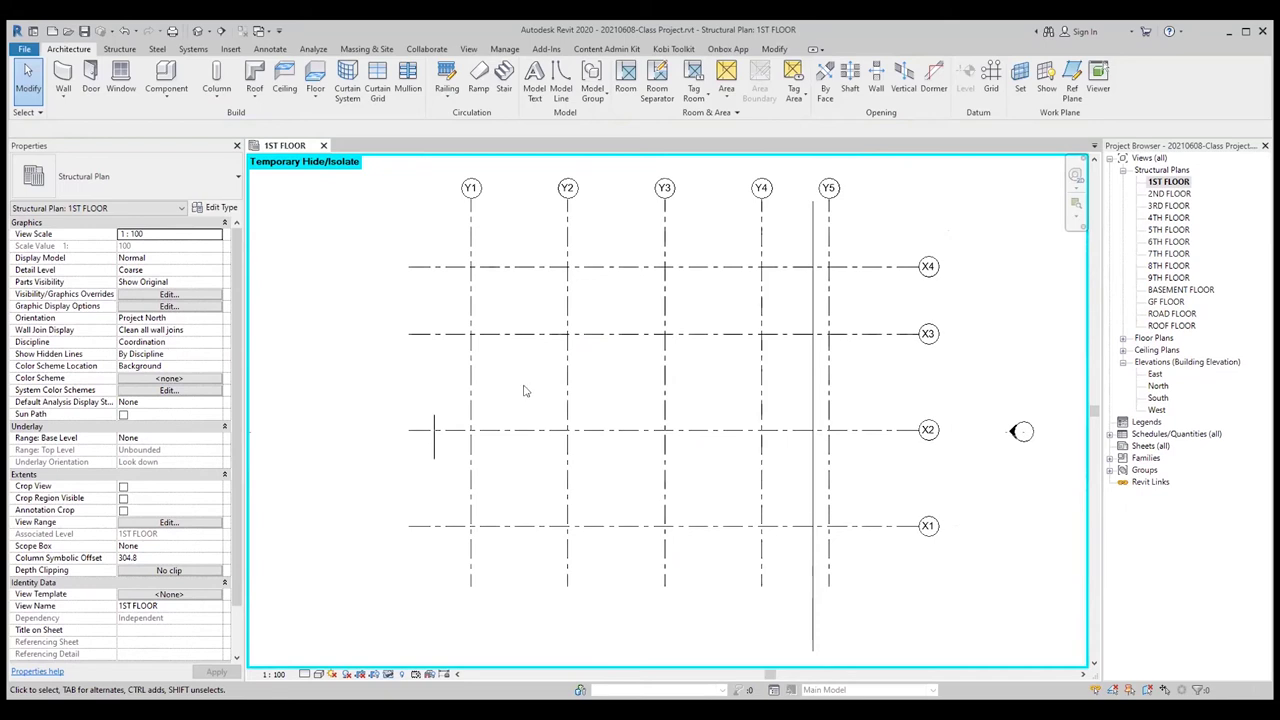
- Reset the hide with HR and zoom in to compare the 6185, 6200, 6200, 4315 bays with the grids
key("h")
key("r")
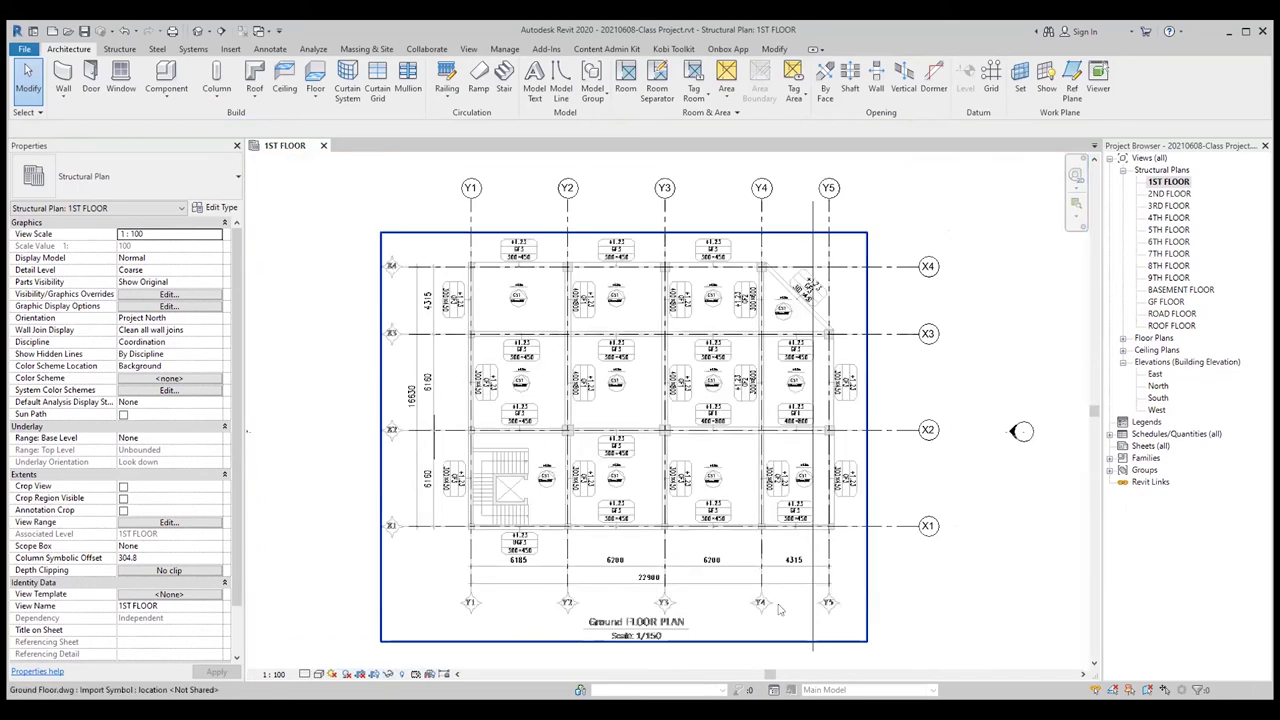
scroll(785, 600, "up", 2)
scroll(488, 545, "up", 2)
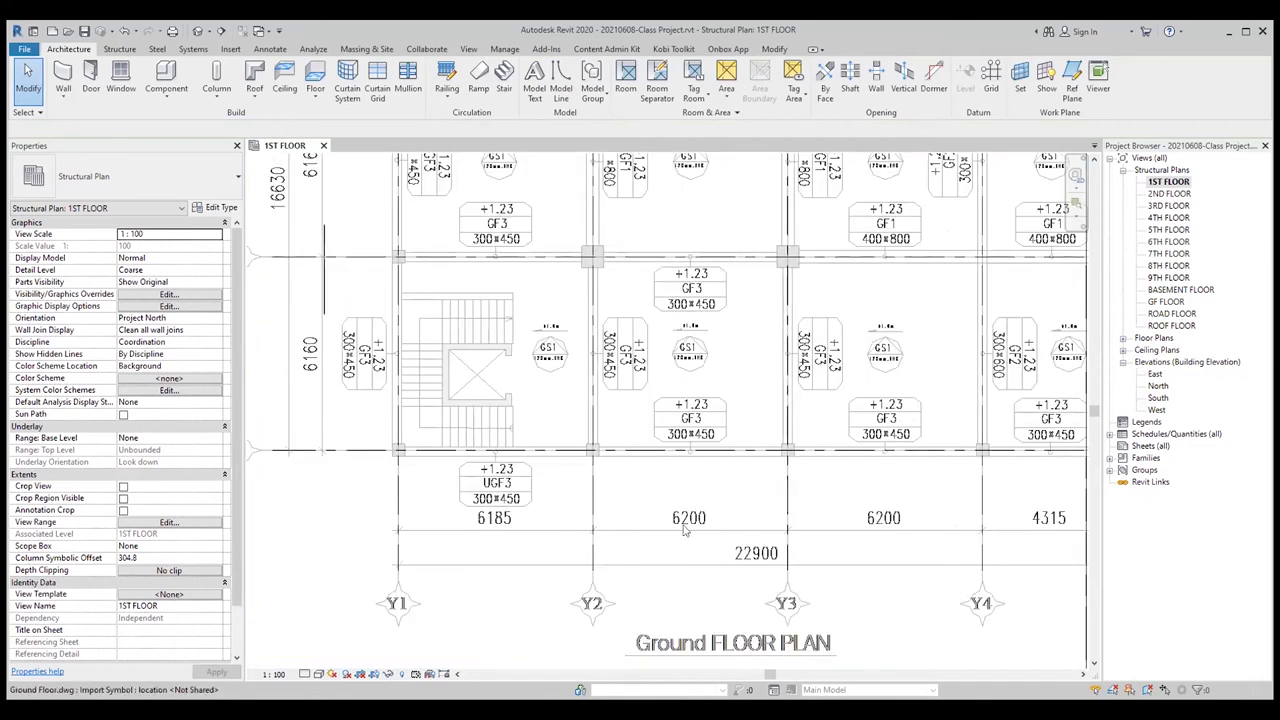
mouse_move(576, 535)
middle_mouse_down()
mouse_move(529, 536)
mouse_move(639, 537)
middle_mouse_up()
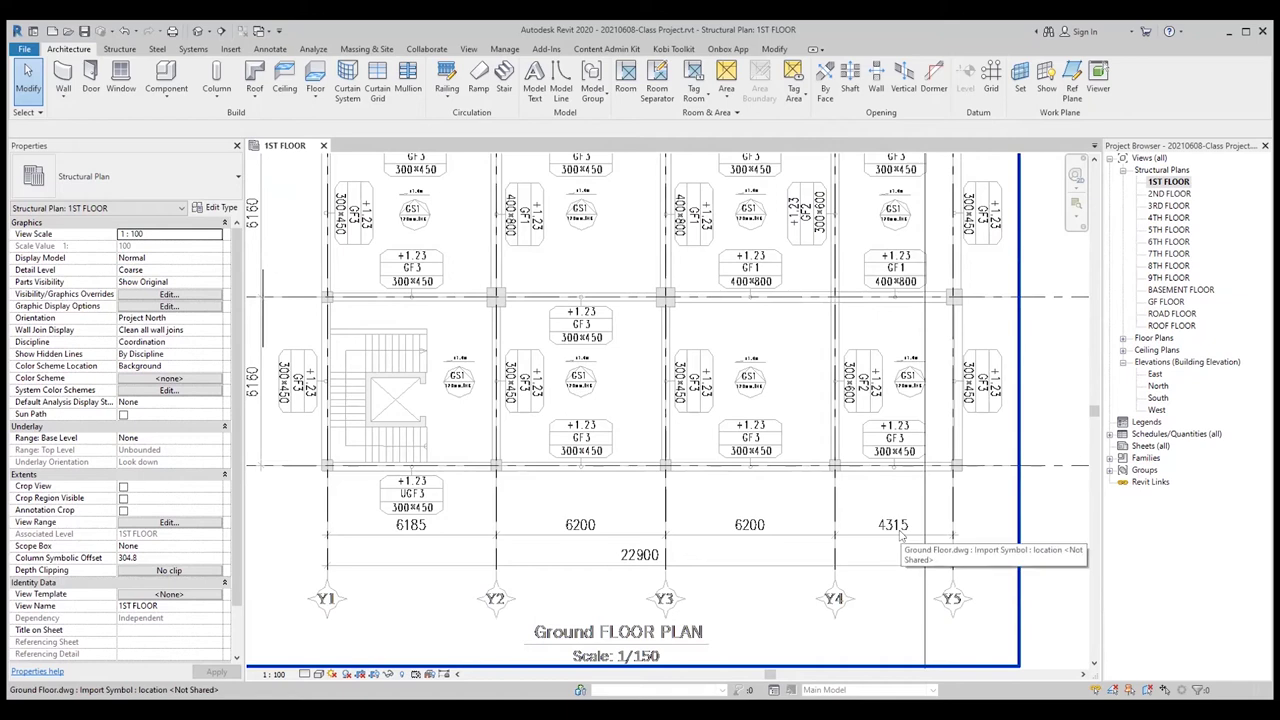
scroll(900, 537, "up", 1)
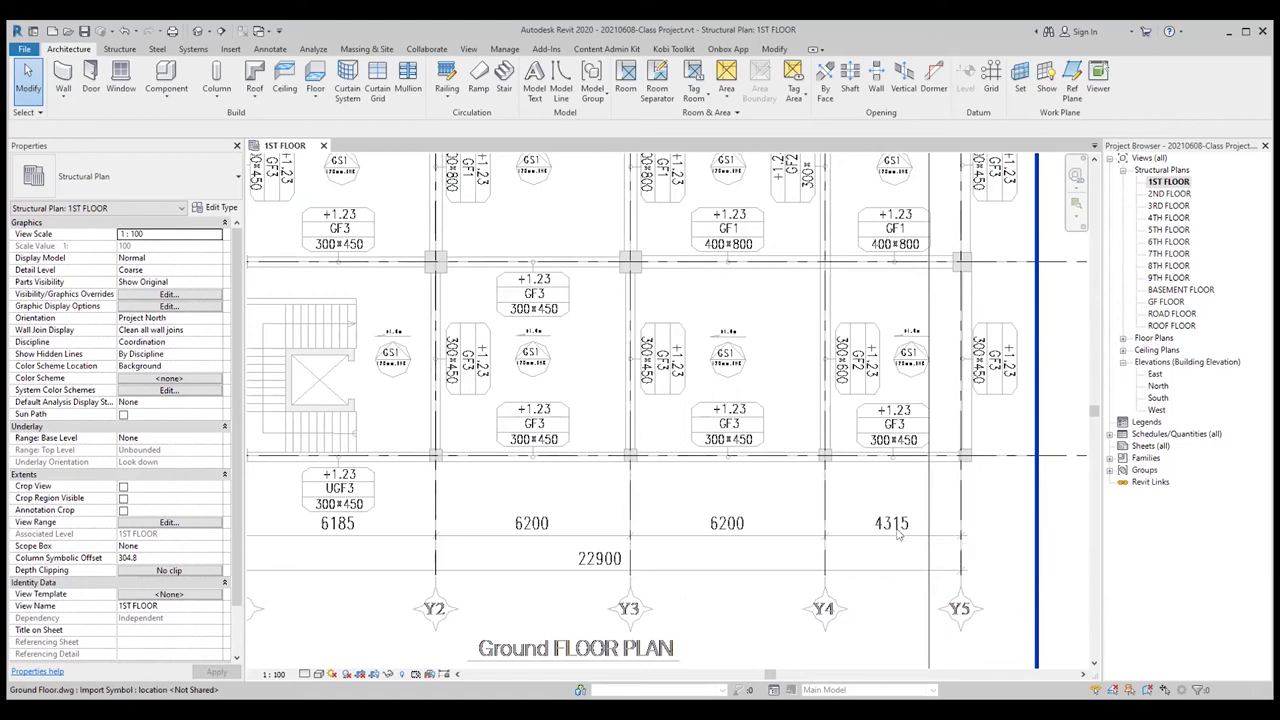
scroll(897, 537, "down", 1)
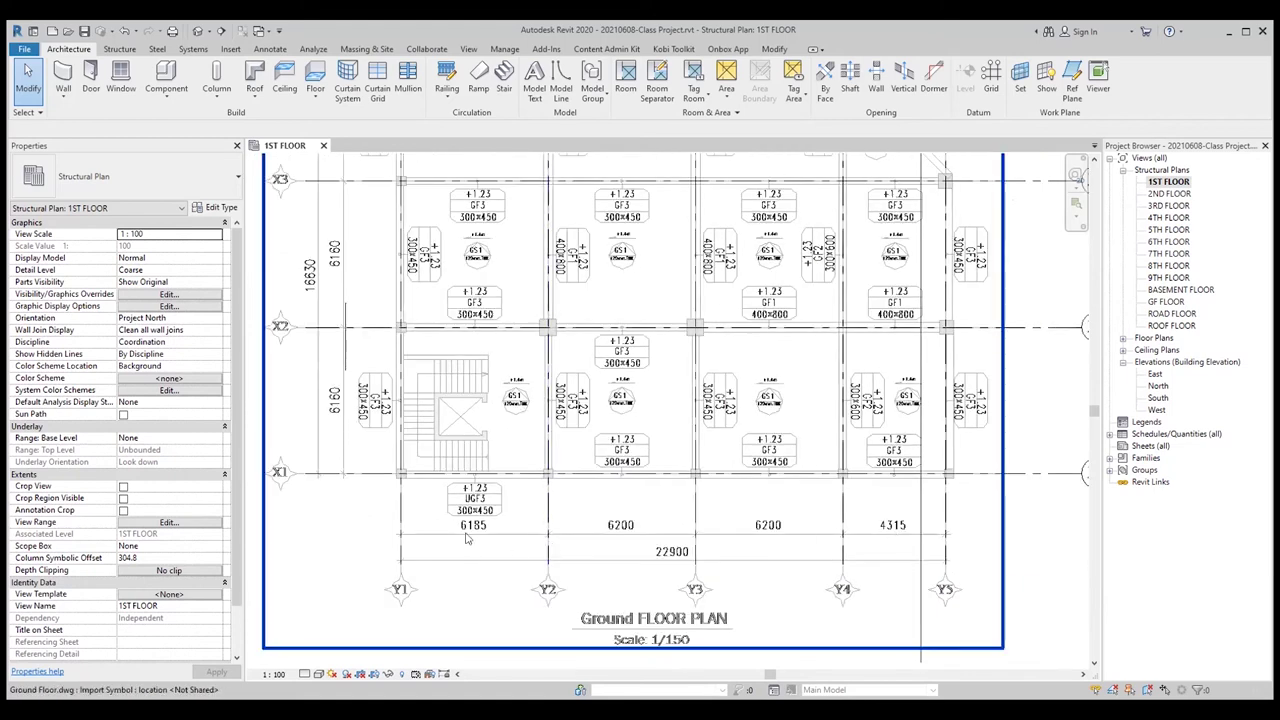
scroll(467, 546, "up", 1)
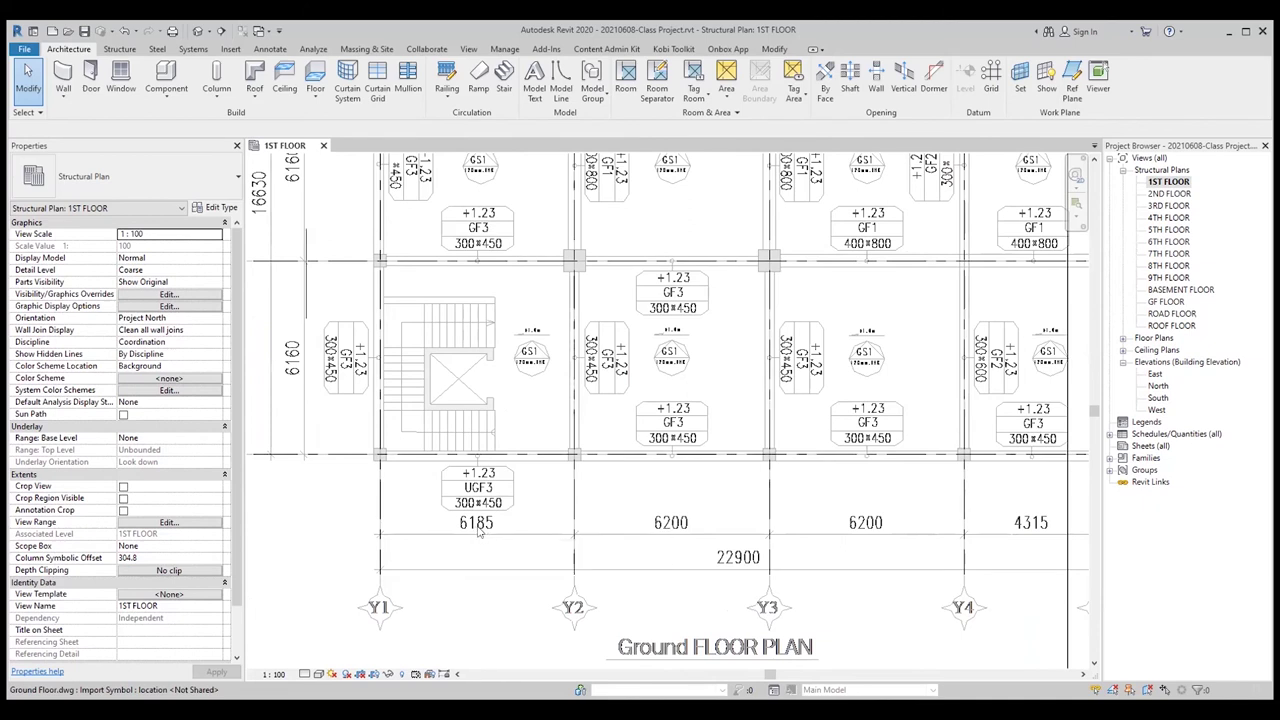
scroll(478, 531, "down", 1)
scroll(486, 531, "down", 1)
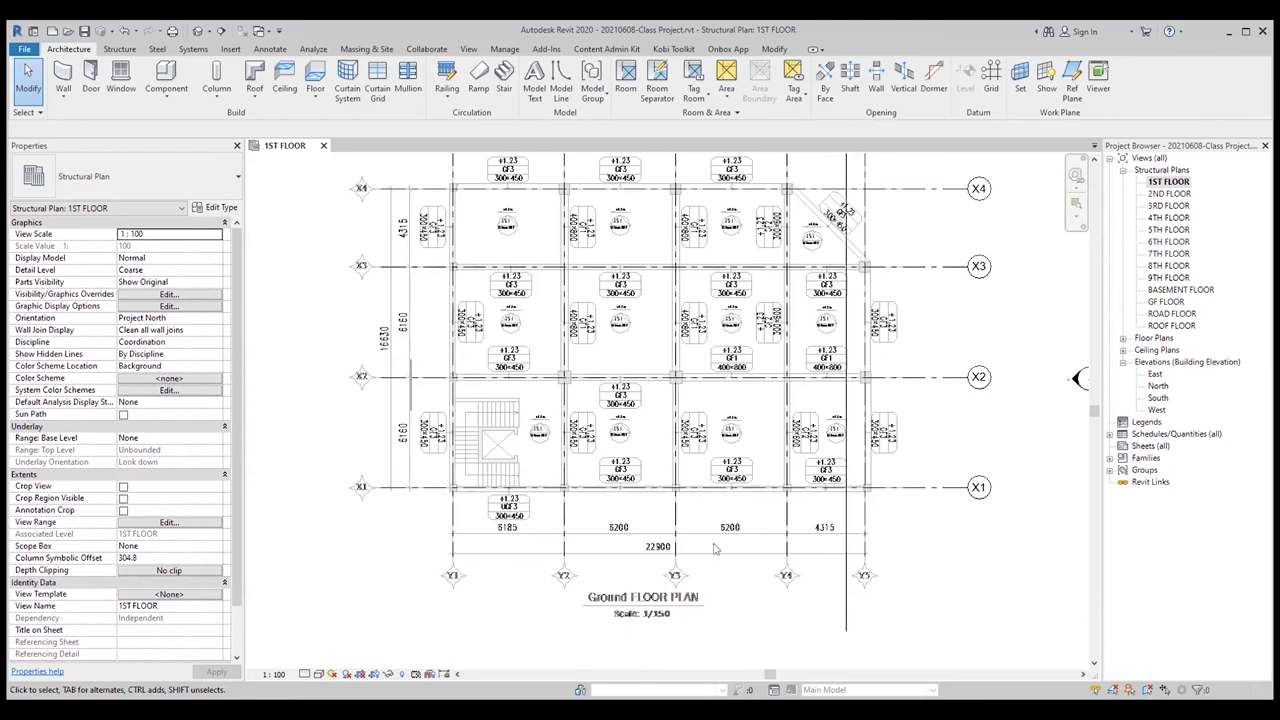
scroll(895, 582, "down", 1)
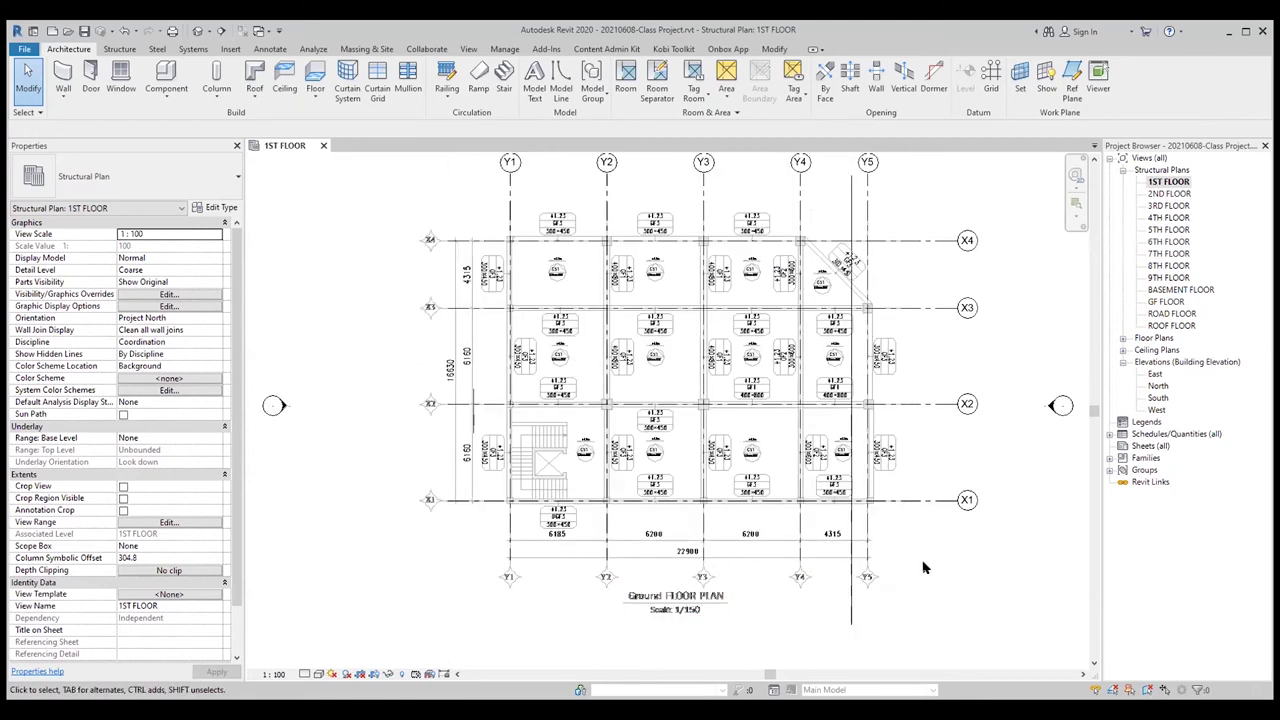
middle_click_drag(924, 568, 908, 581)
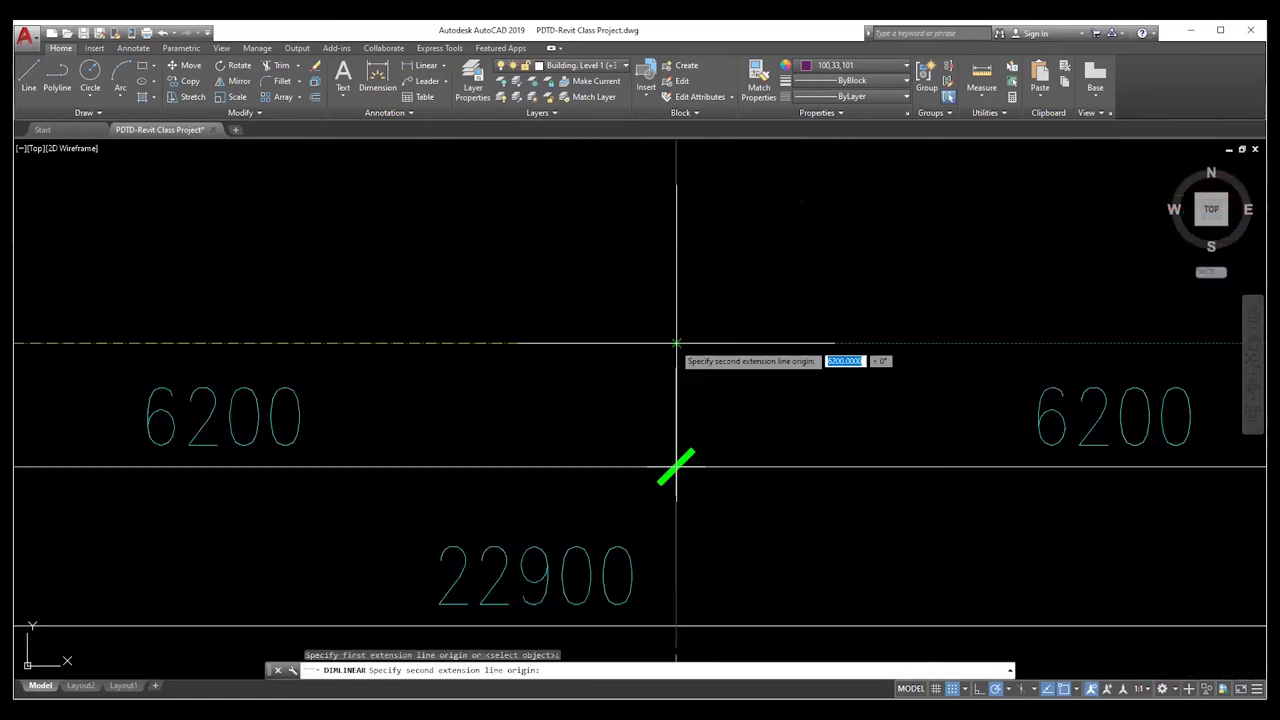
- Preview a DIM measurement between the Y1 and Y2 columns, reading about 6187, without placing it
scroll(676, 343, "down", 1)
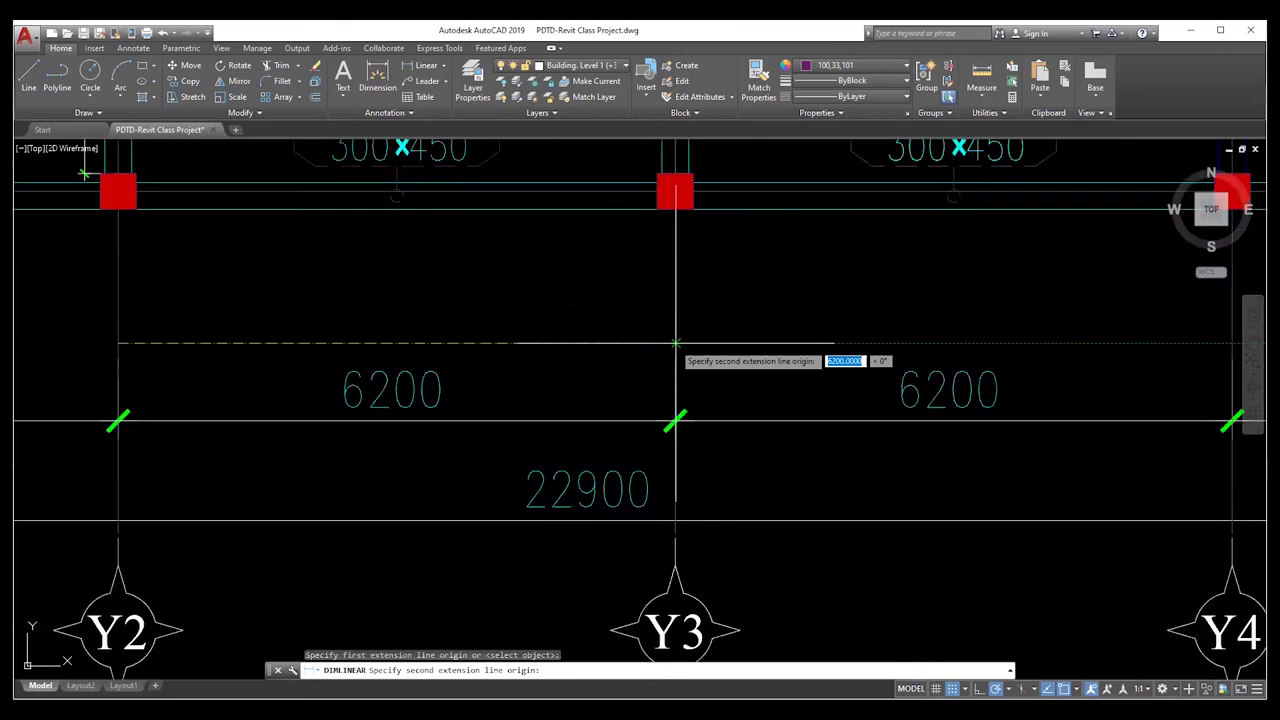
key("Escape")
middle_click_drag(367, 347, 894, 357)
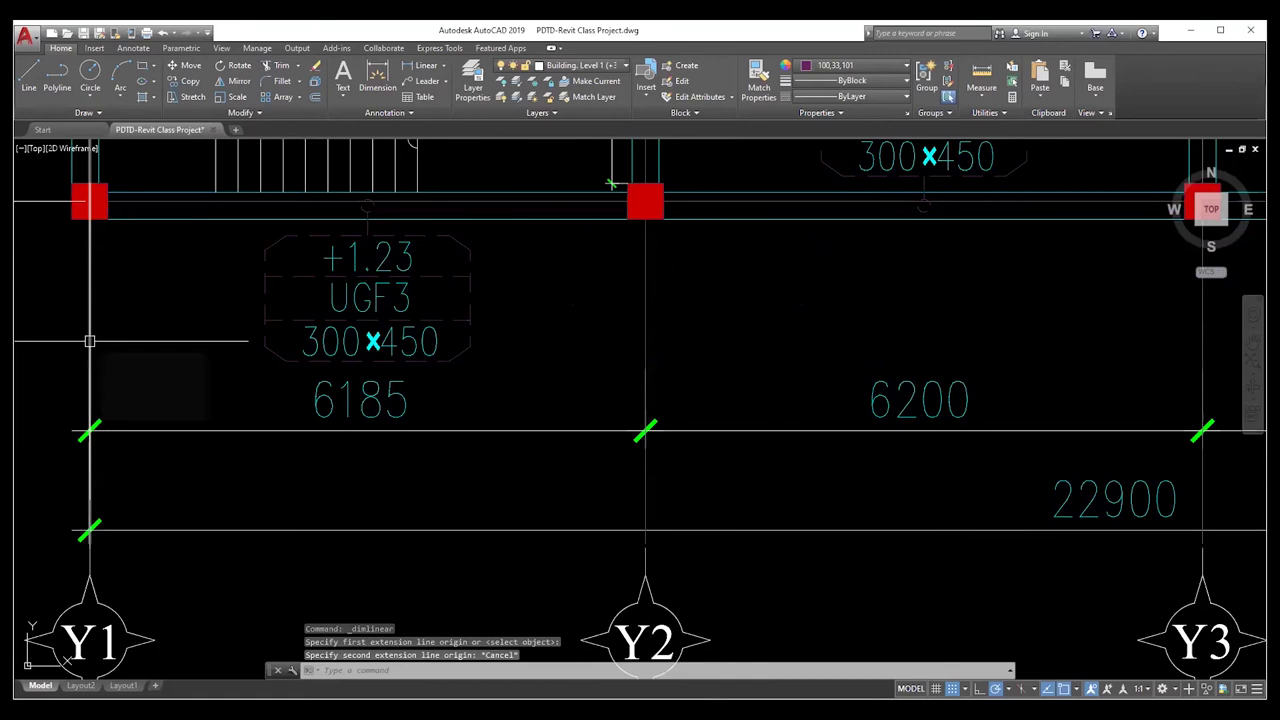
key("Return")
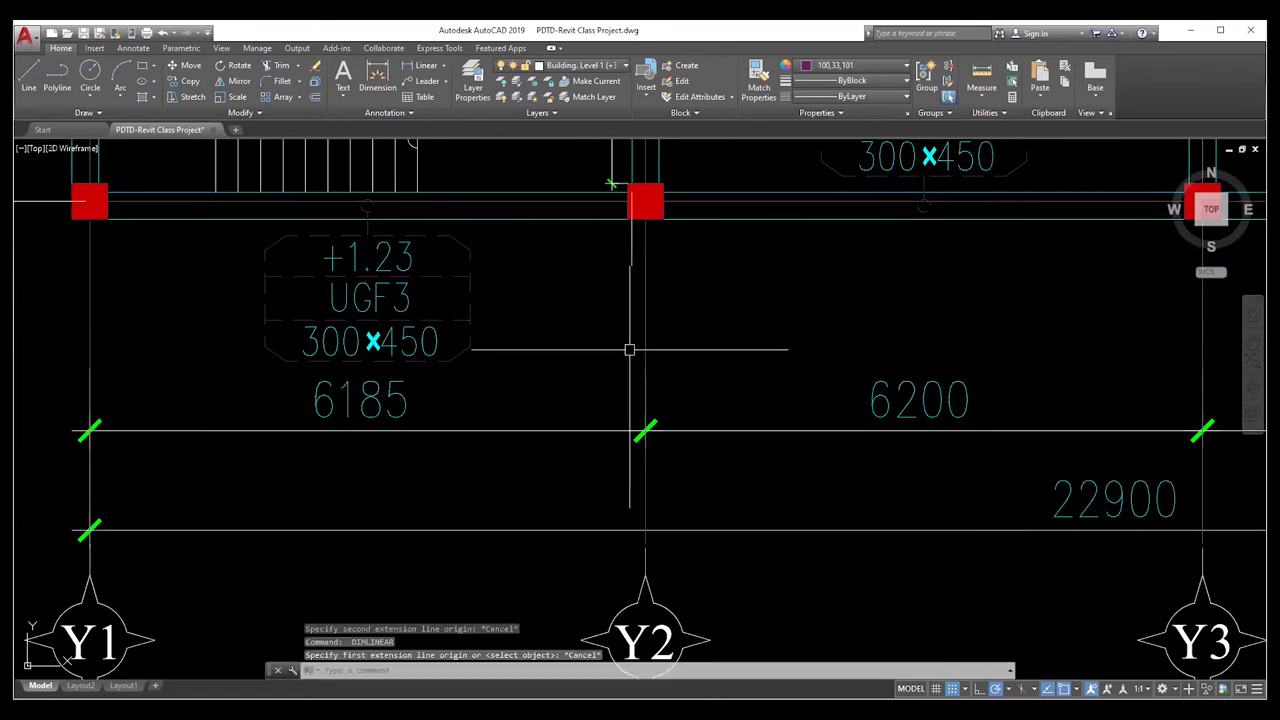
left_click(377, 80)
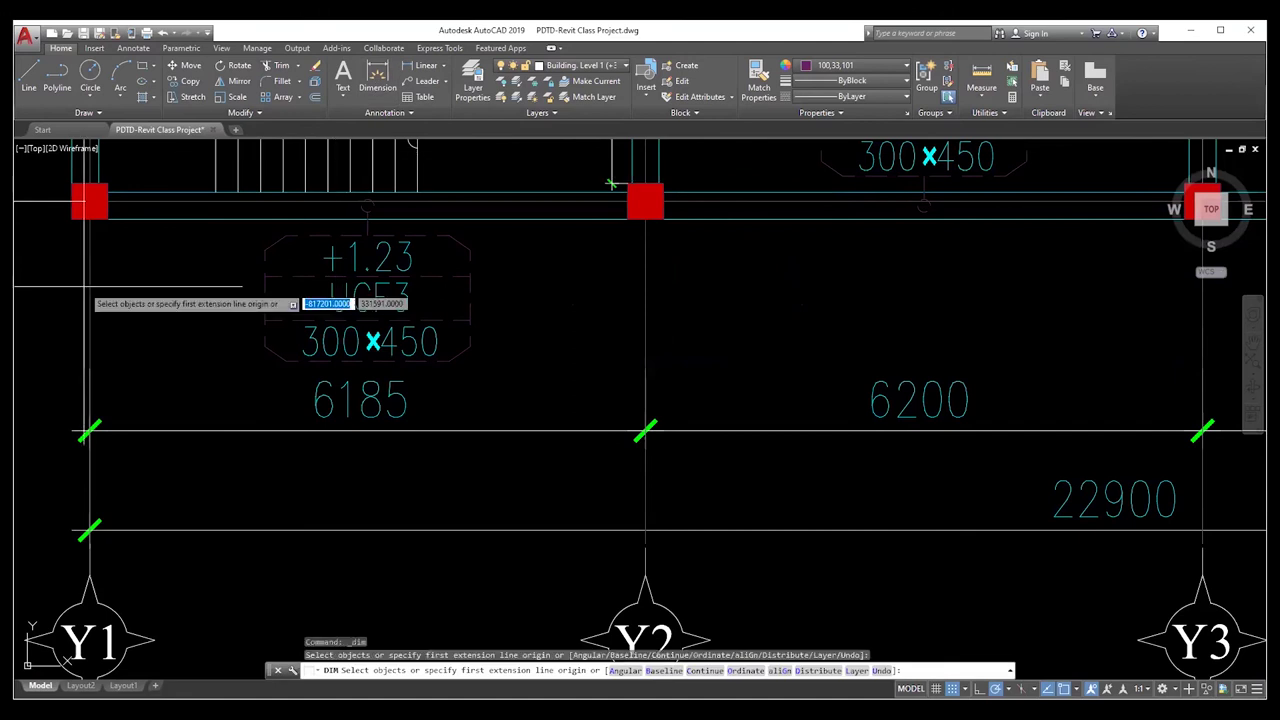
left_click(89, 202)
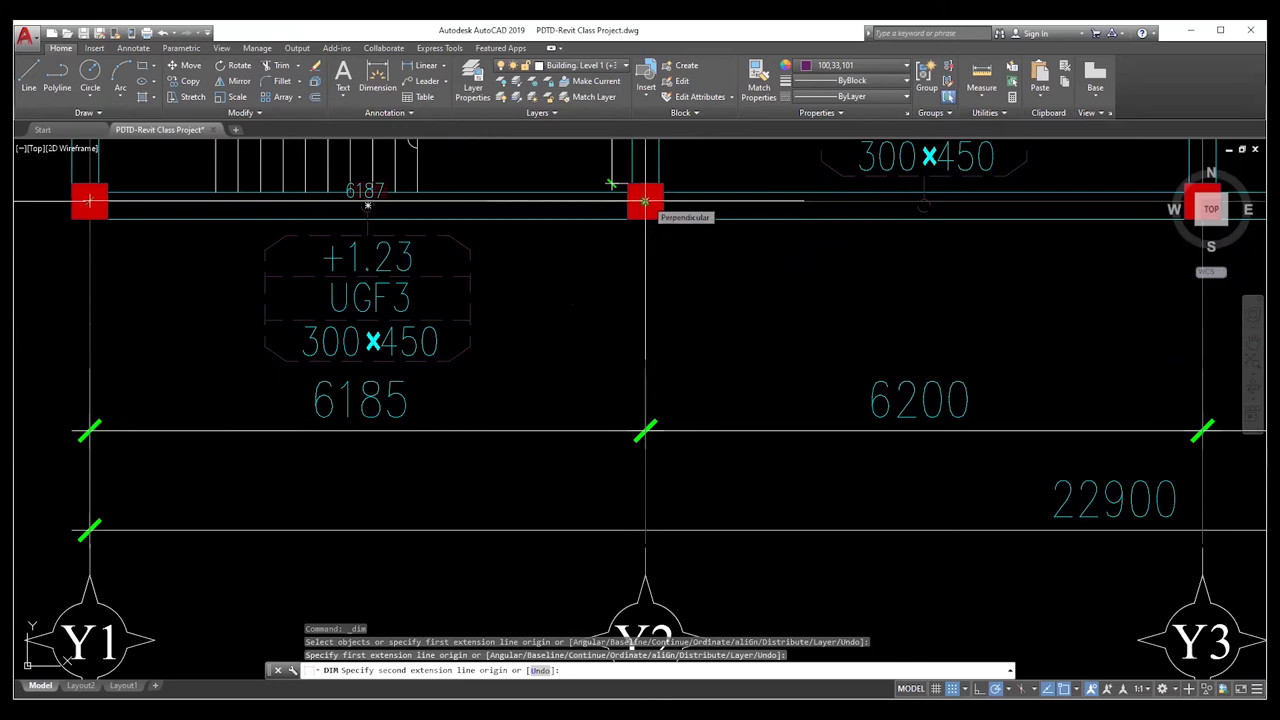
key("Escape")
scroll(387, 308, "down", 3)
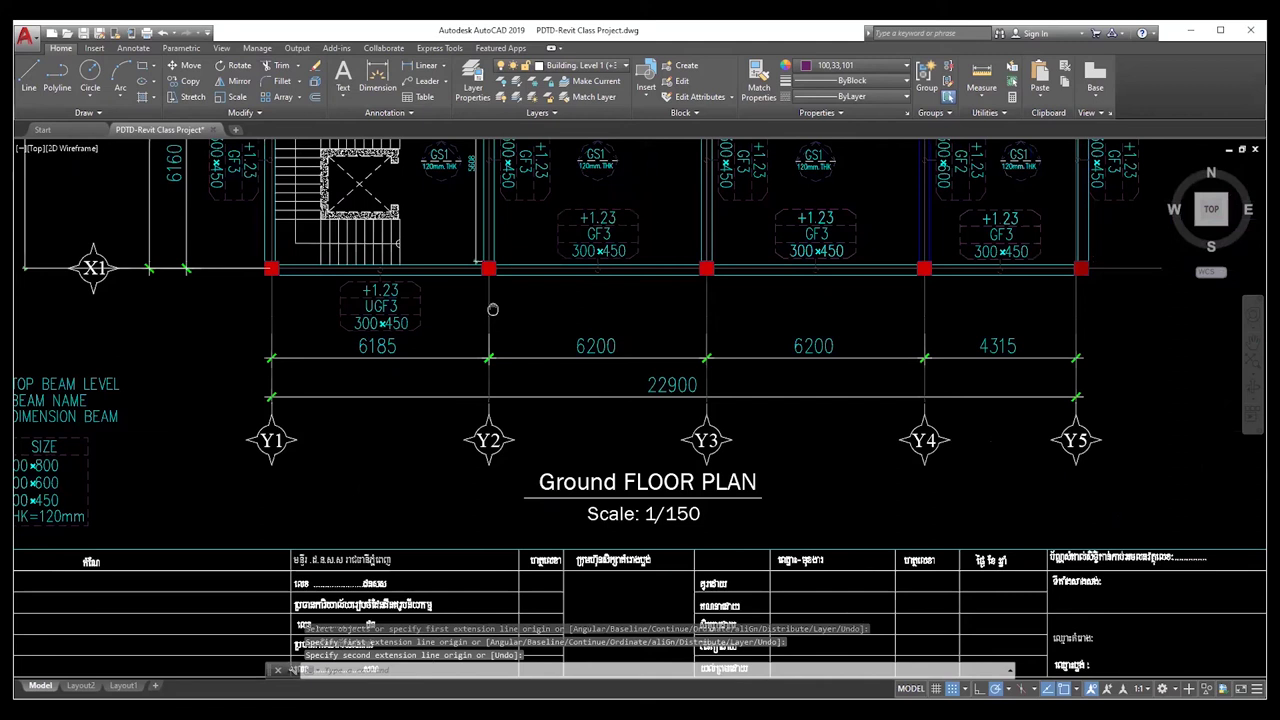
scroll(1000, 290, "up", 4)
left_click(705, 300)
key("Escape")
- Preview the Y4–Y5 column spacing, about 4313, then cancel and zoom out
key("Return")
left_click(318, 236)
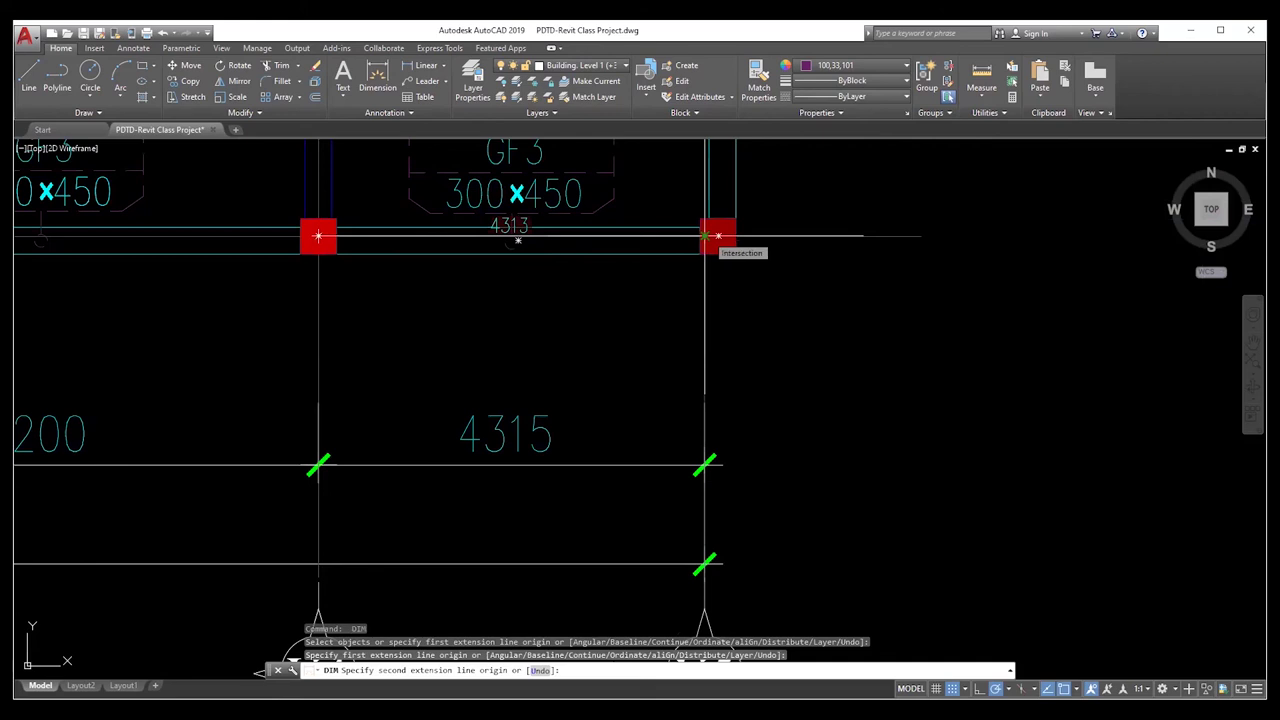
right_click(643, 296)
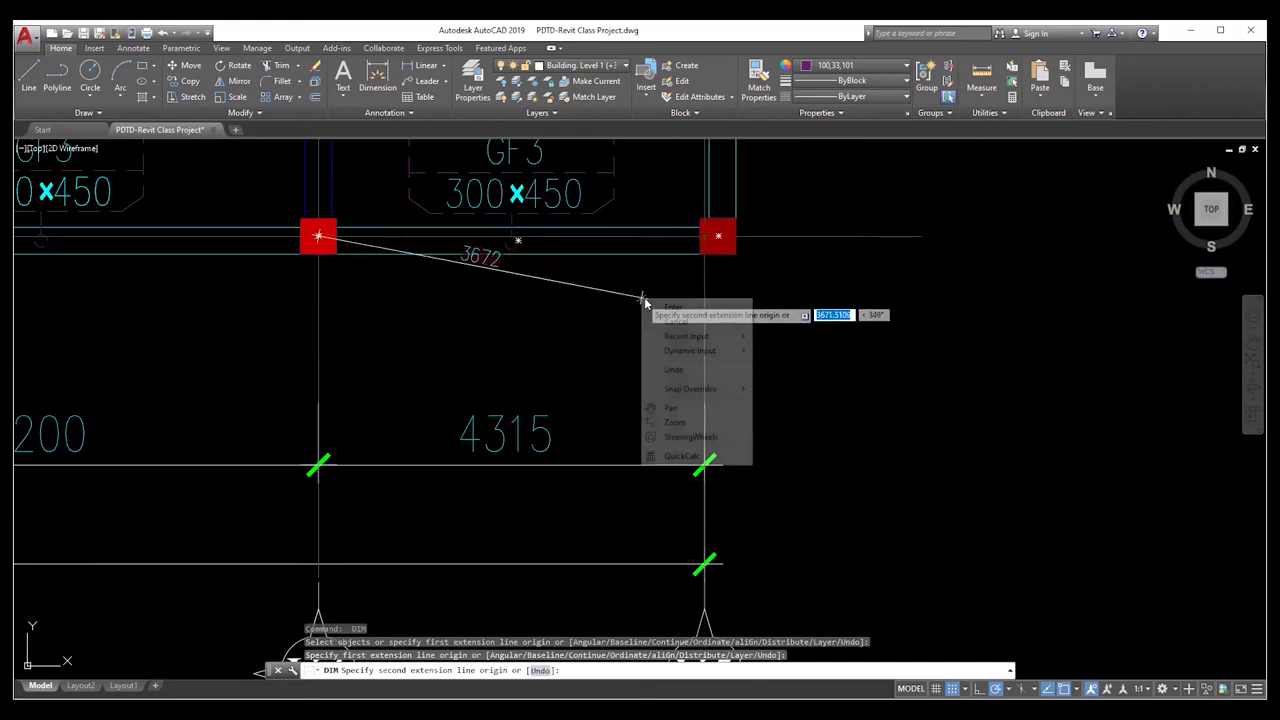
key("Escape")
scroll(651, 302, "down", 5)
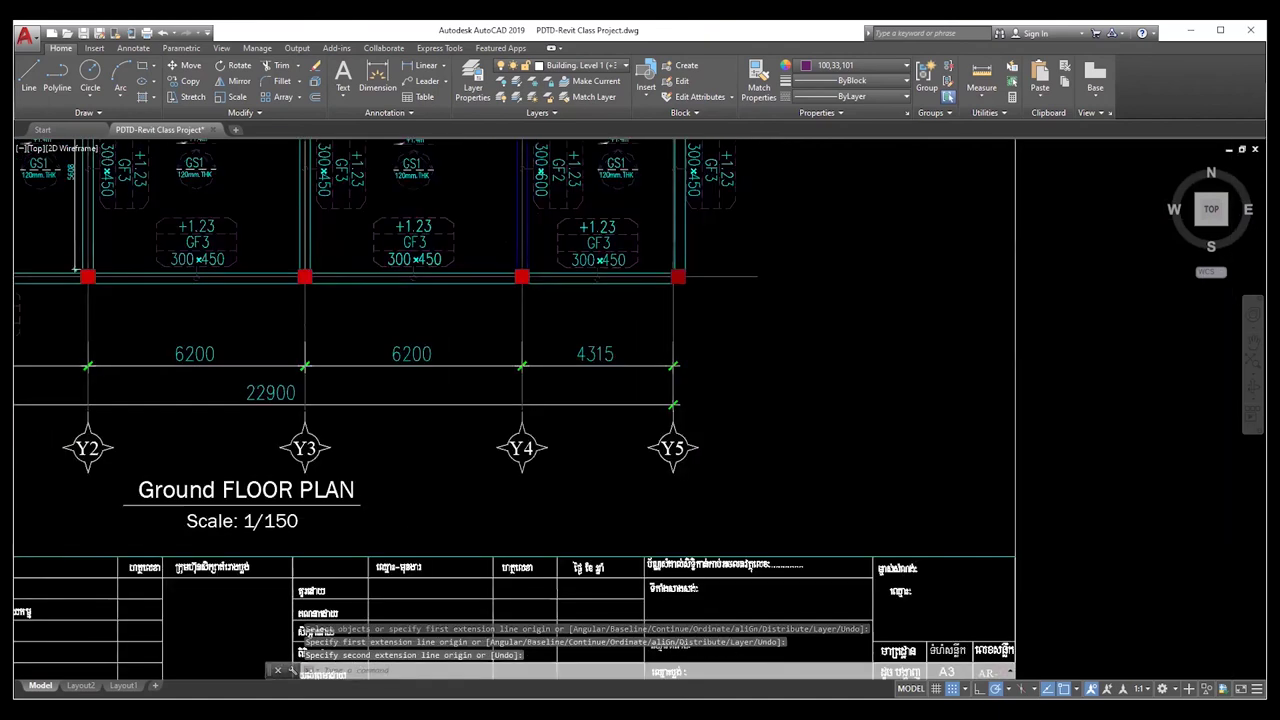
scroll(484, 360, "down", 4)
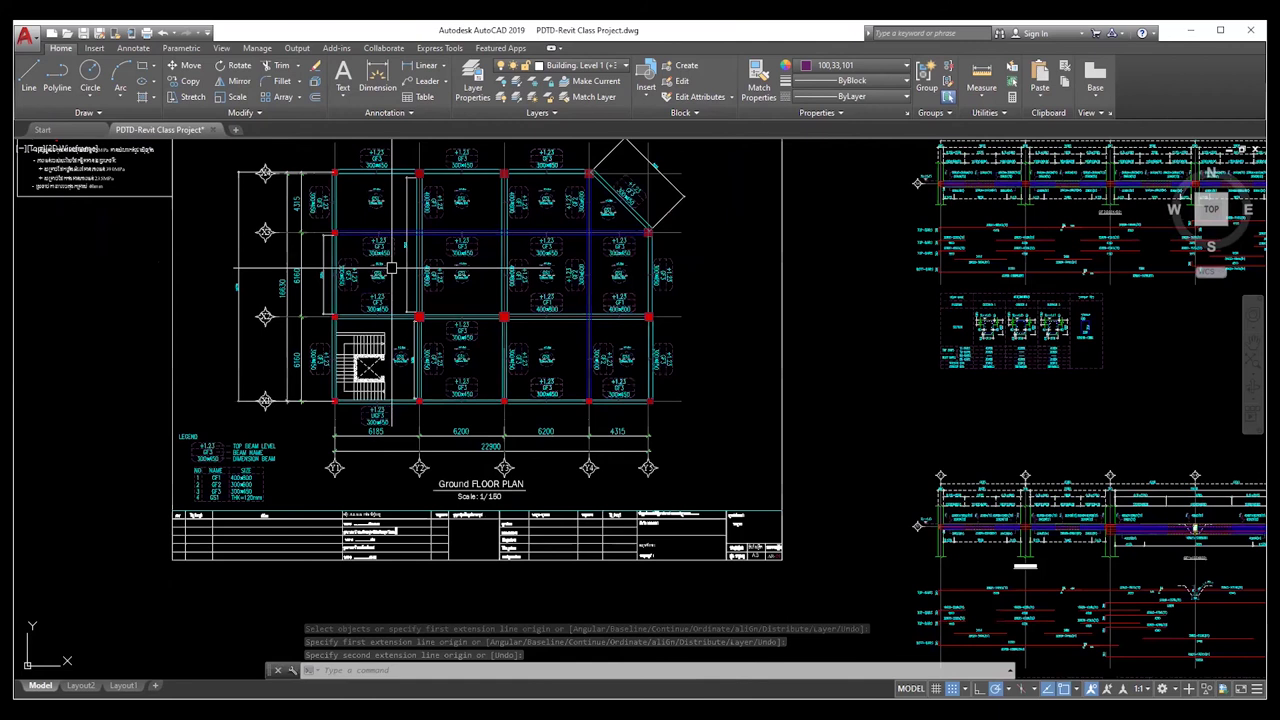
- Zoom and pan until the 6185, 6200, 6200 and 4315 bay dimensions are readable
scroll(391, 268, "up", 2)
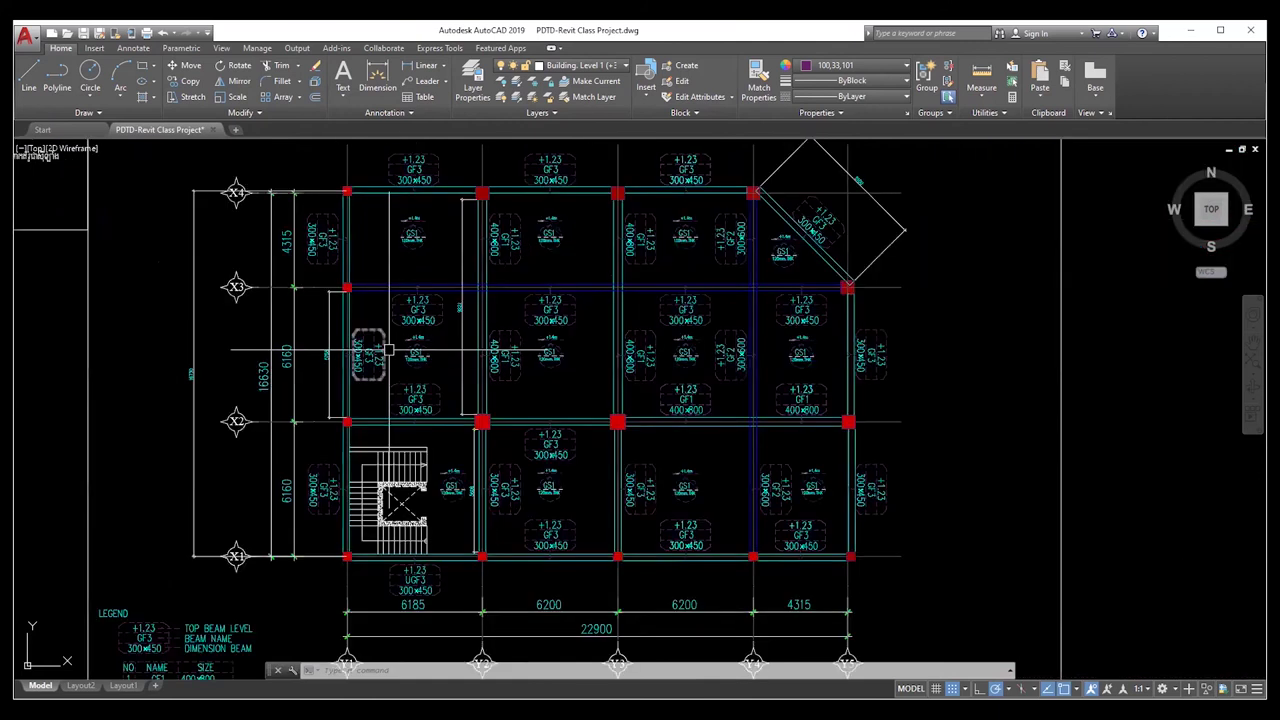
scroll(308, 350, "up", 2)
scroll(306, 360, "down", 2)
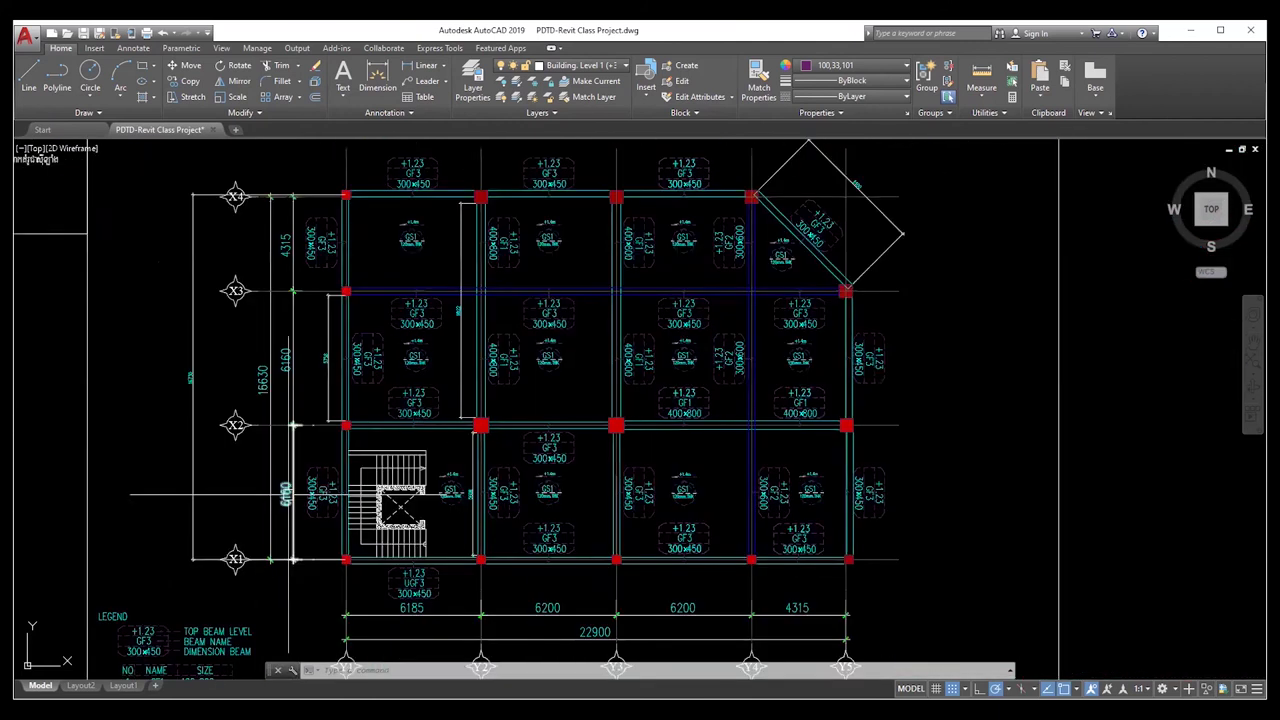
scroll(288, 494, "down", 2)
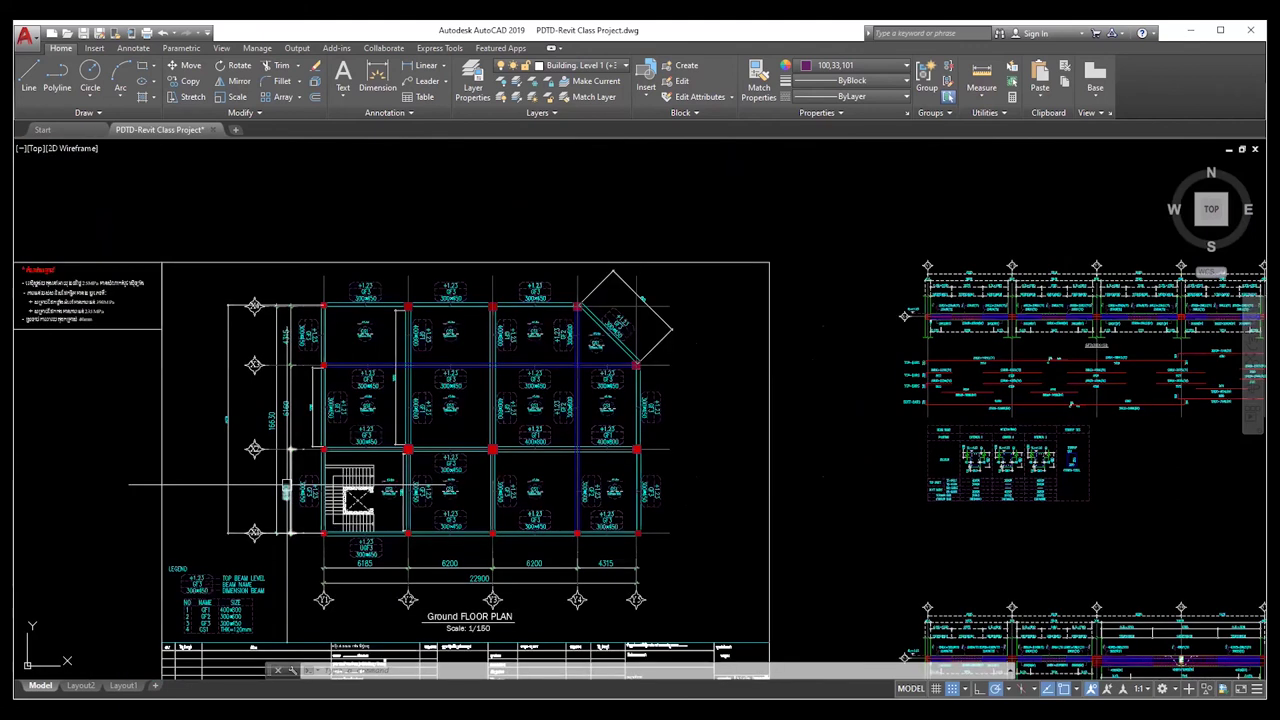
middle_click_drag(712, 436, 776, 388)
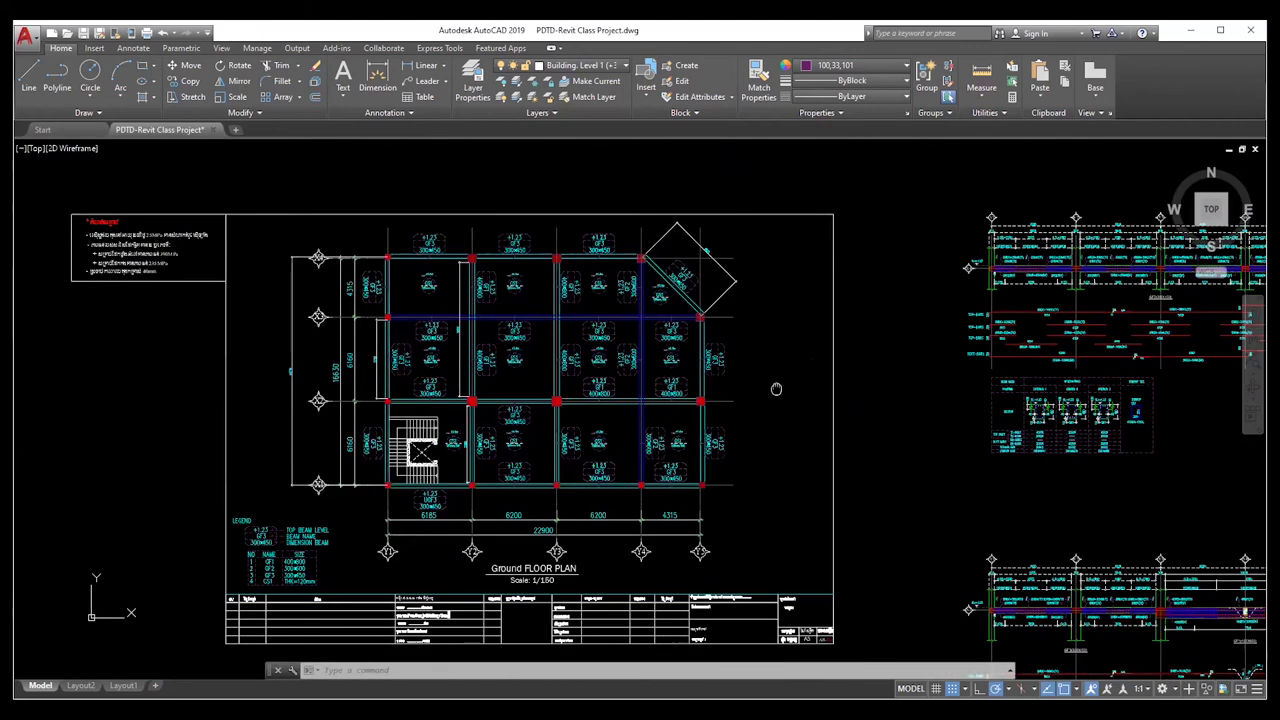
scroll(397, 423, "up", 4)
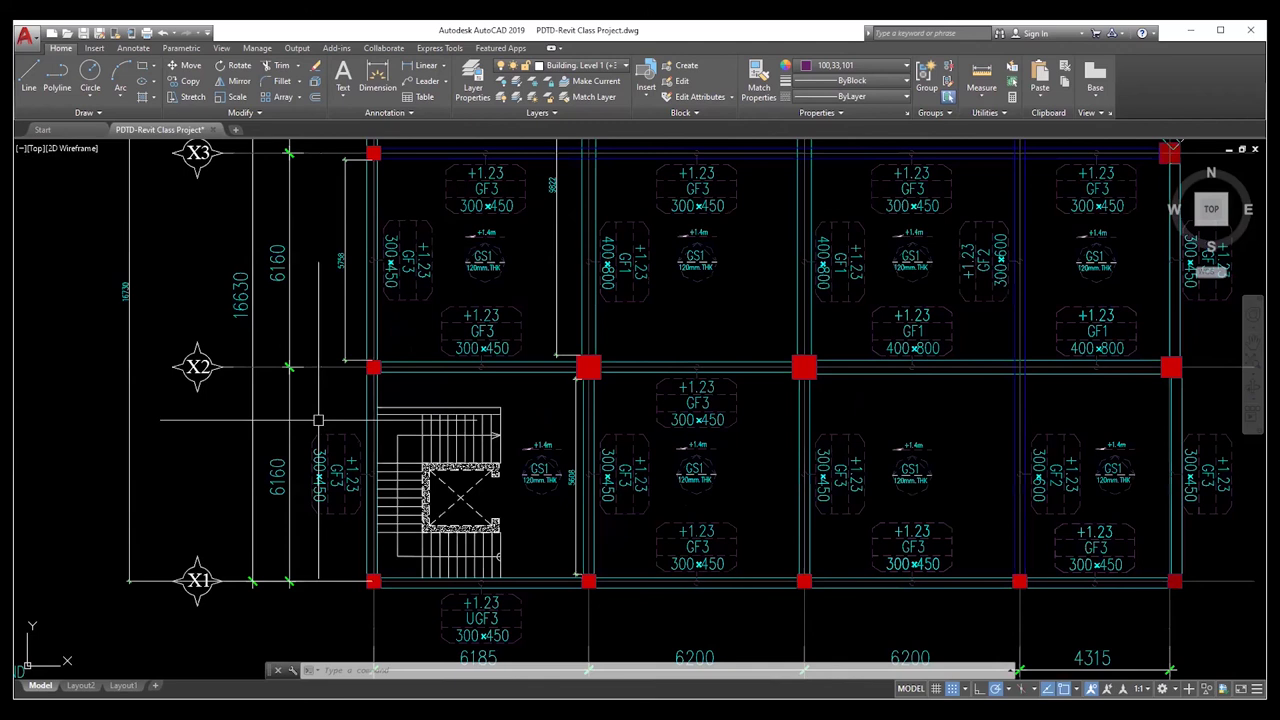
scroll(318, 420, "down", 2)
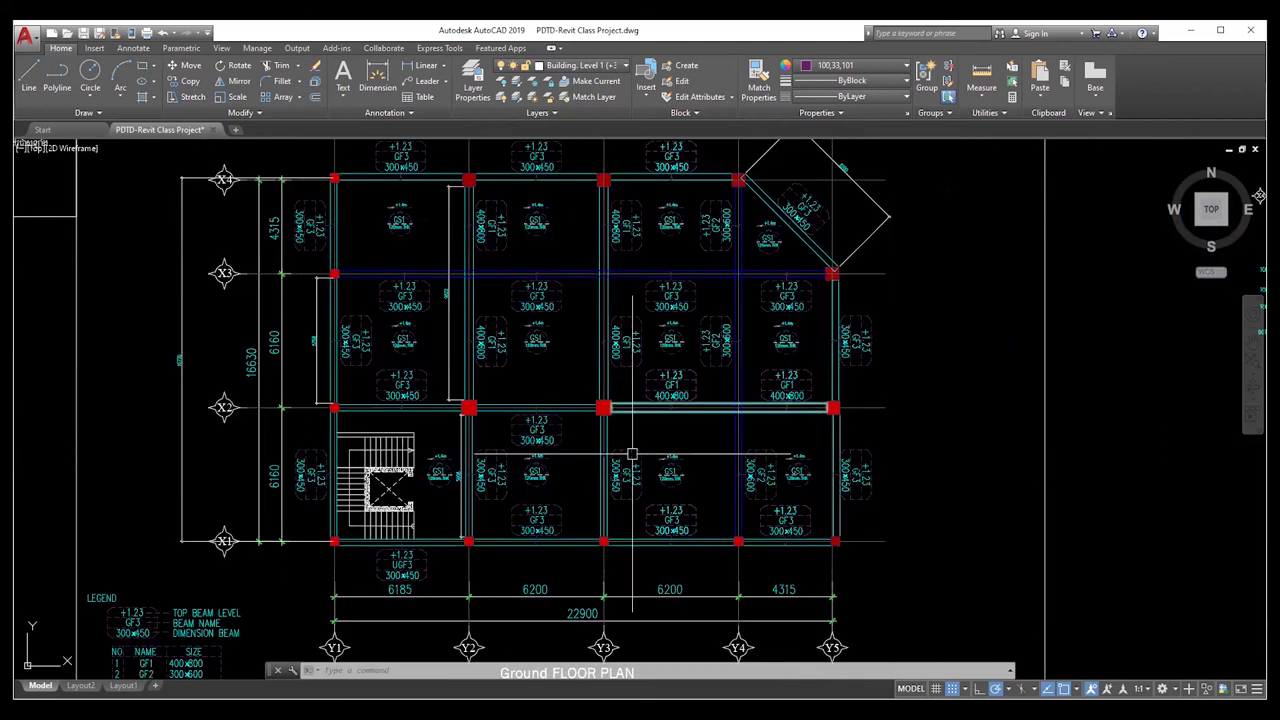
middle_click_drag(590, 472, 606, 450)
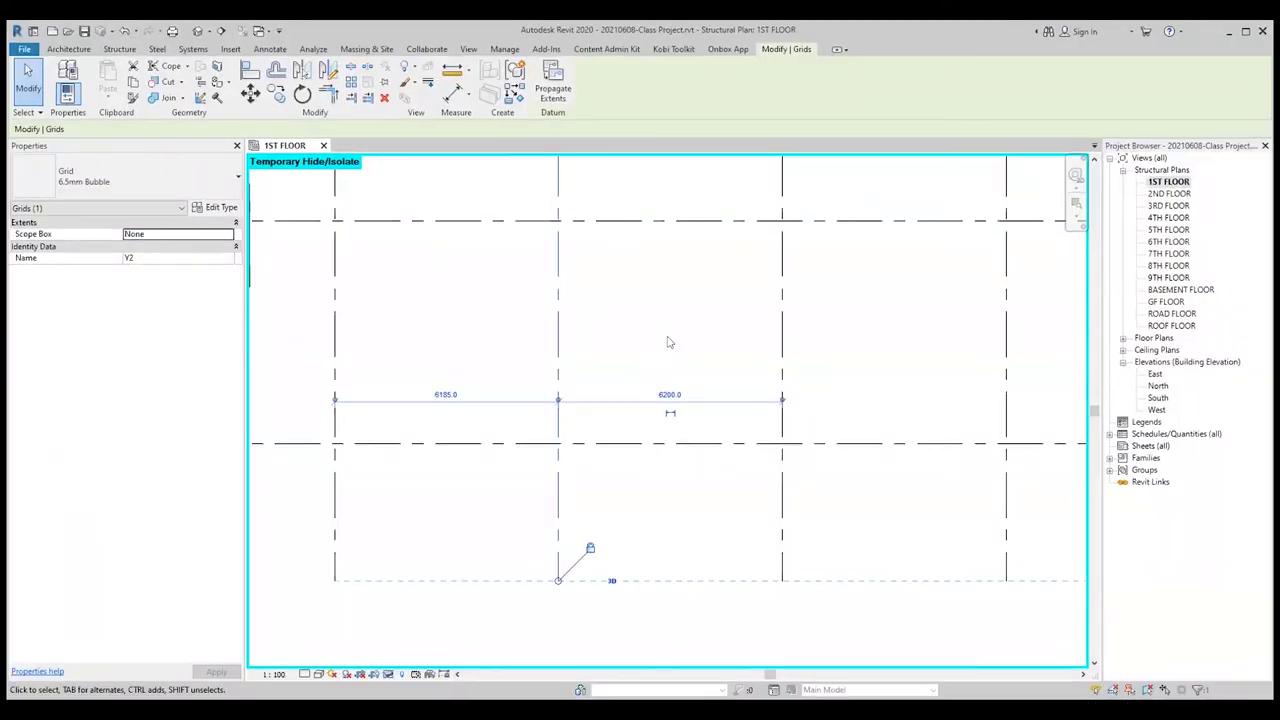
left_click(666, 343)
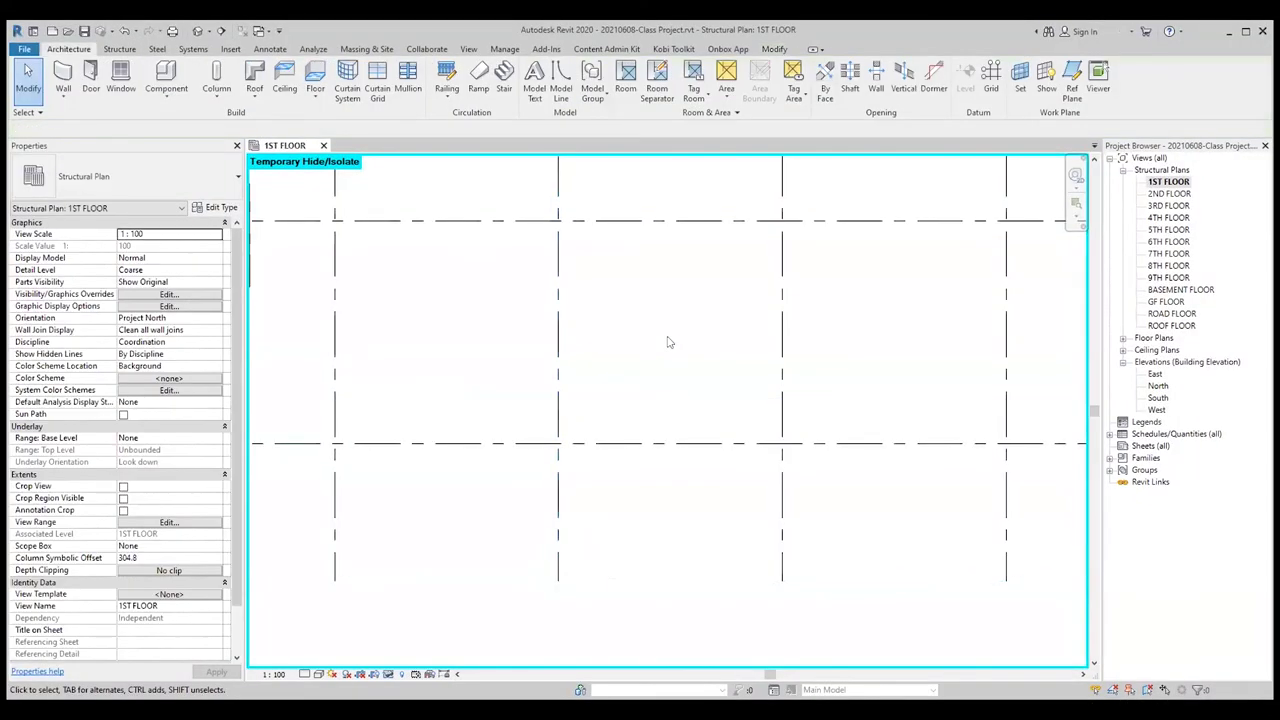
- Change grid Y1's 6186.6 temporary dimension to 6185
middle_click_drag(669, 342, 594, 400)
left_click(453, 440)
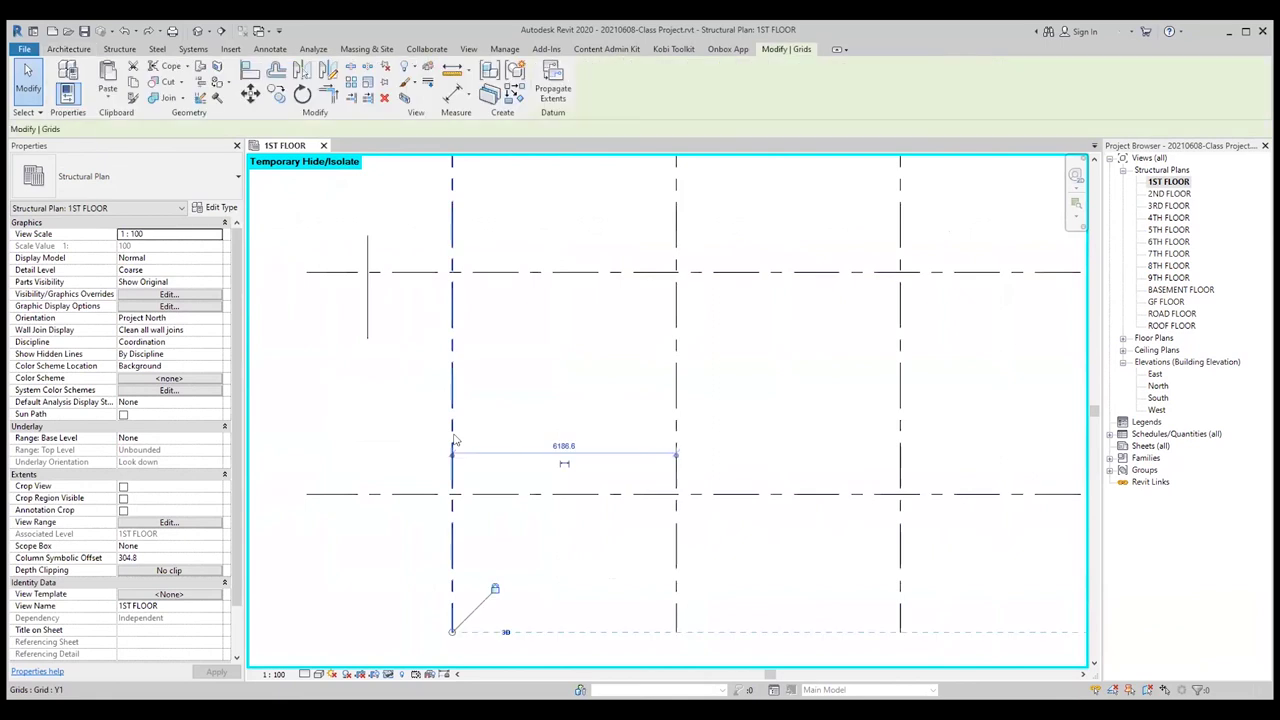
scroll(570, 465, "up", 2)
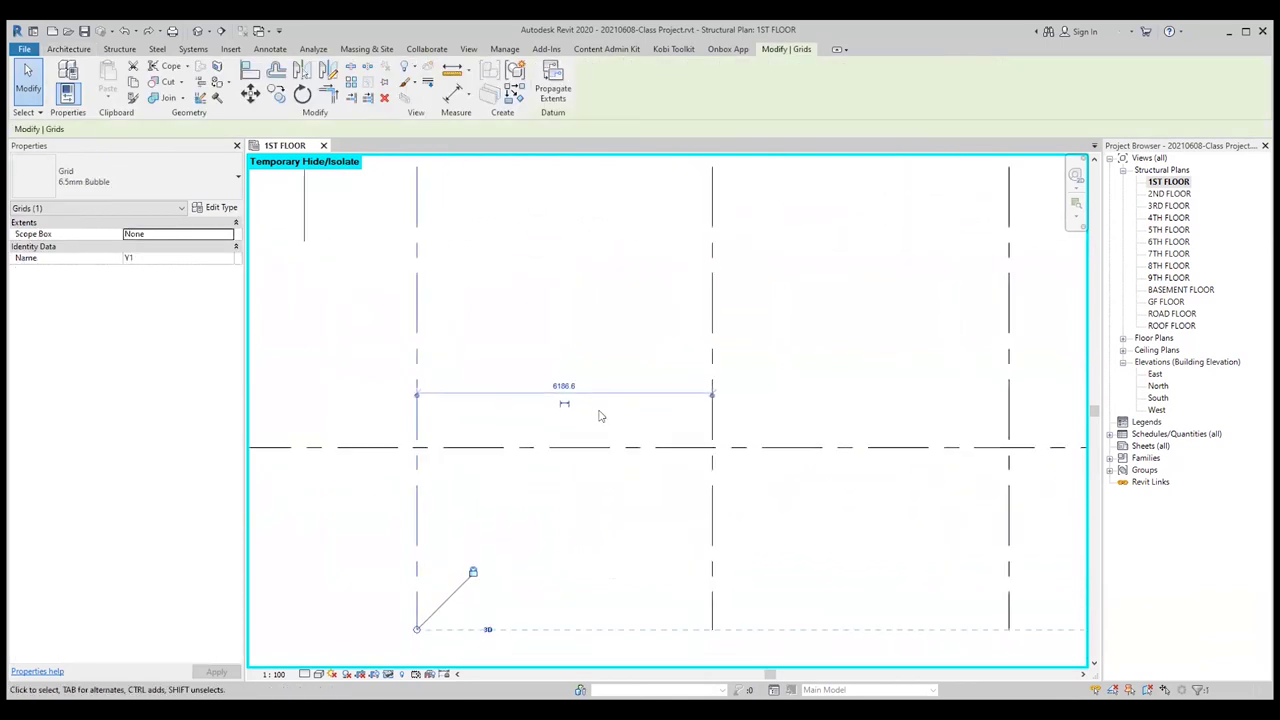
scroll(592, 416, "up", 2)
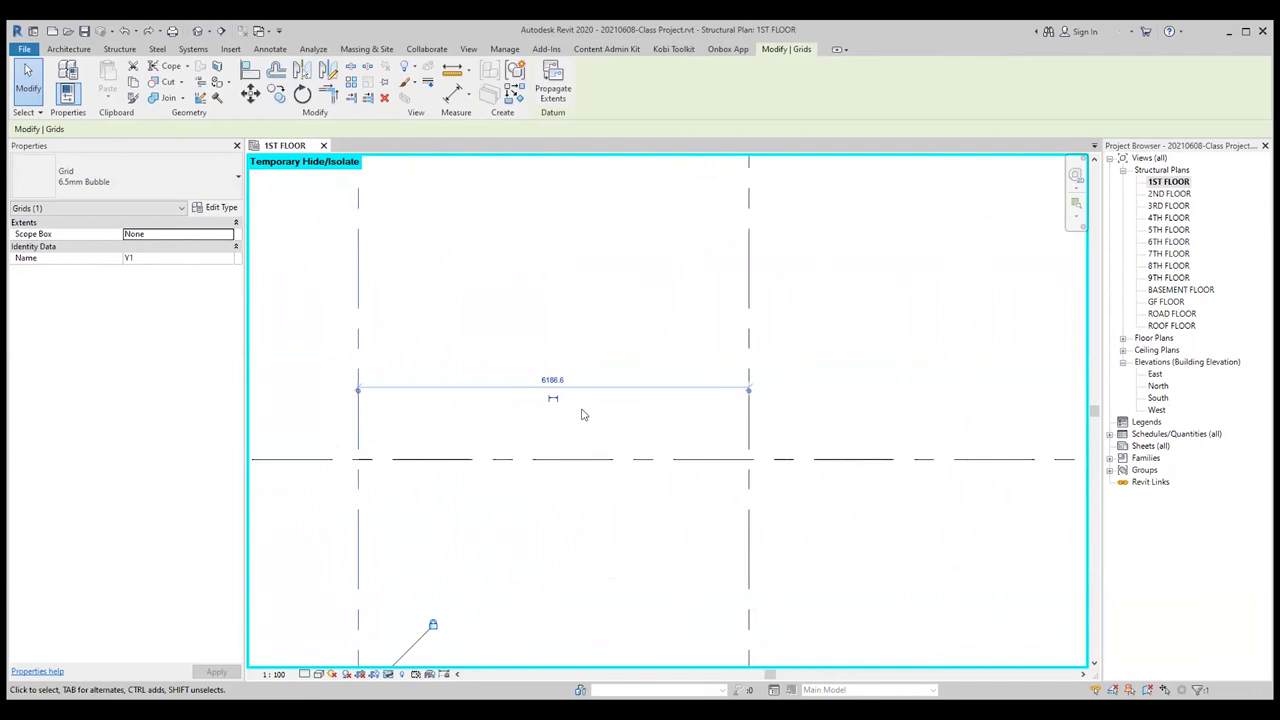
scroll(585, 415, "up", 1)
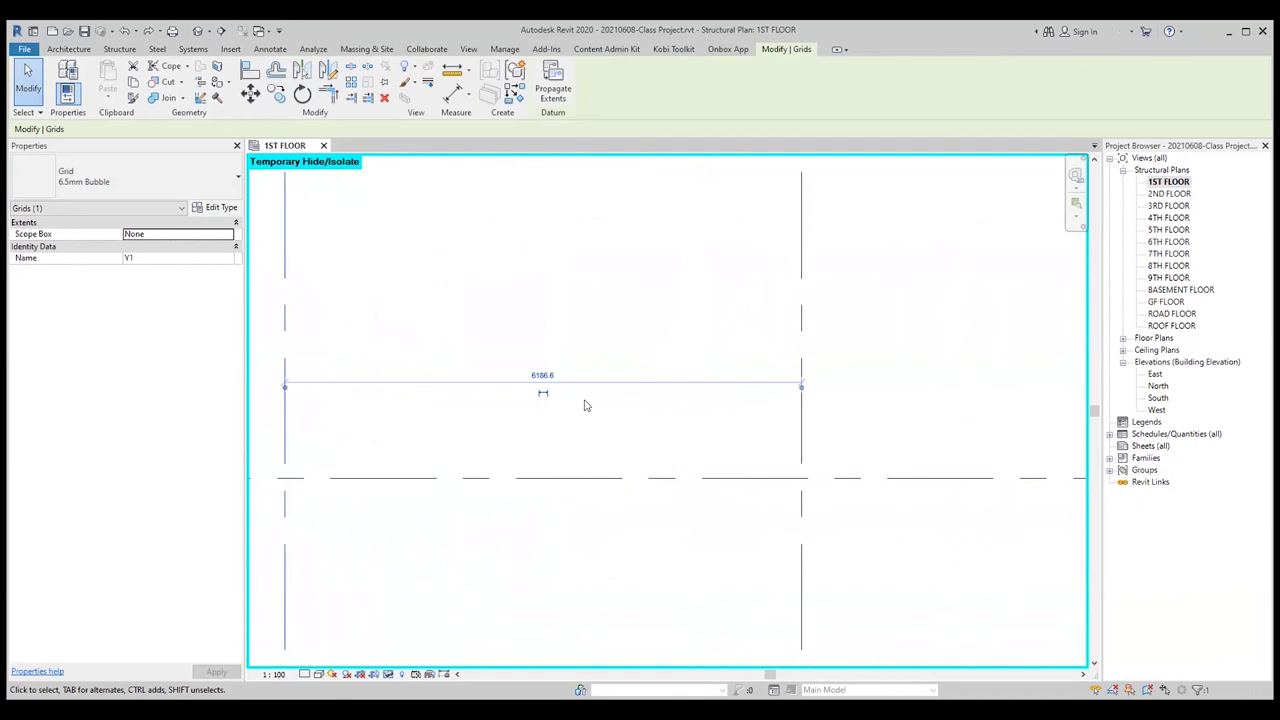
scroll(586, 405, "up", 1)
scroll(560, 397, "up", 1)
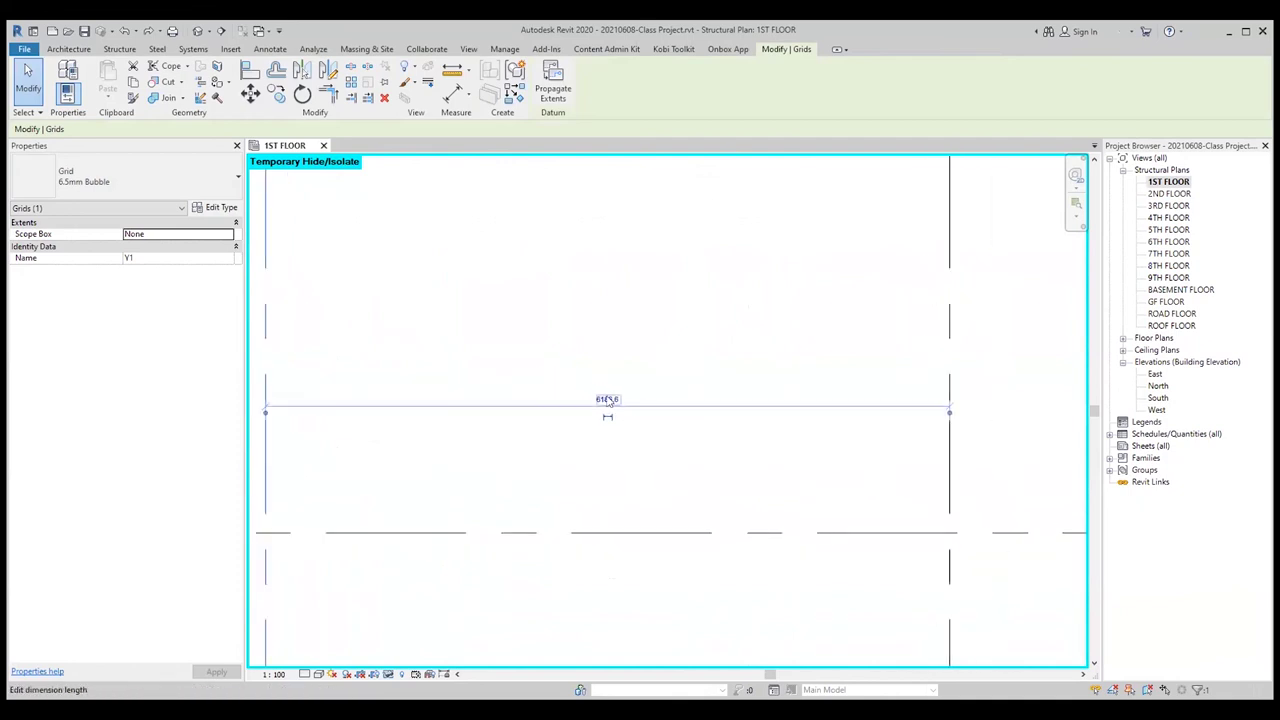
left_click(607, 399)
type("6185")
key("Return")
scroll(703, 507, "down", 2)
left_click(745, 493)
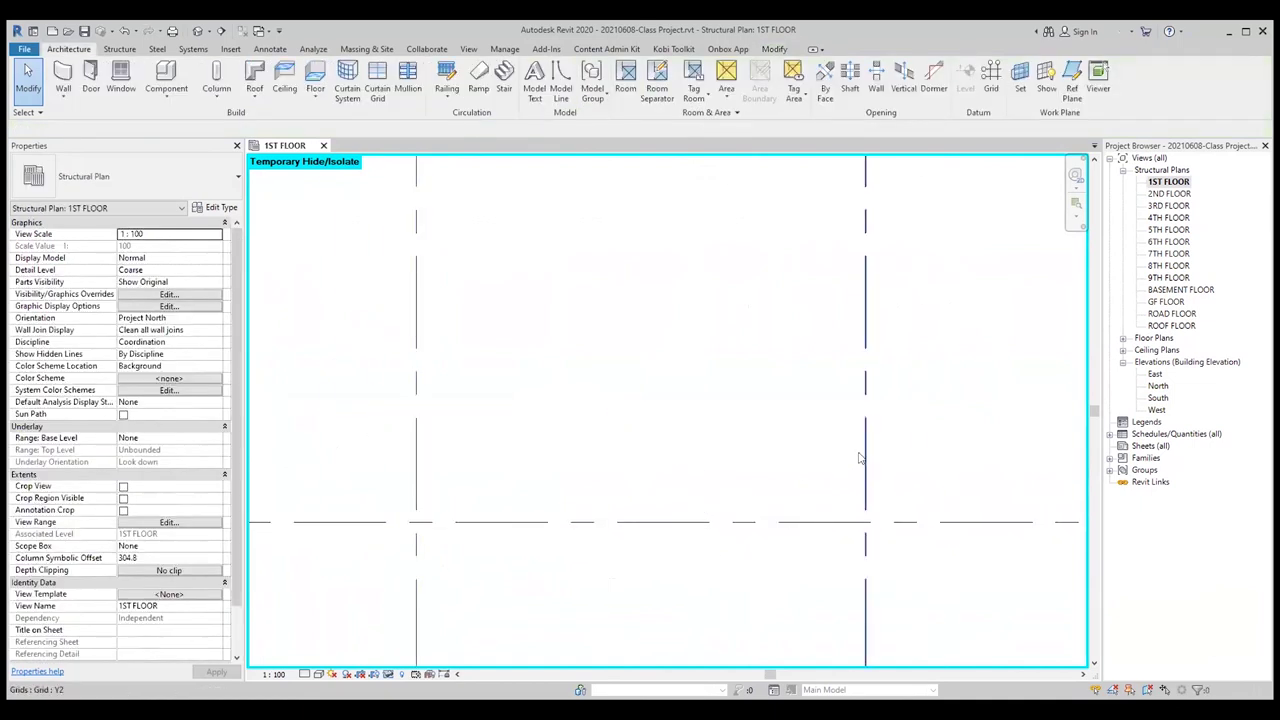
- Select grids Y2 and Y3 to check their bay spacings
left_click(858, 458)
middle_click_drag(574, 431, 551, 429)
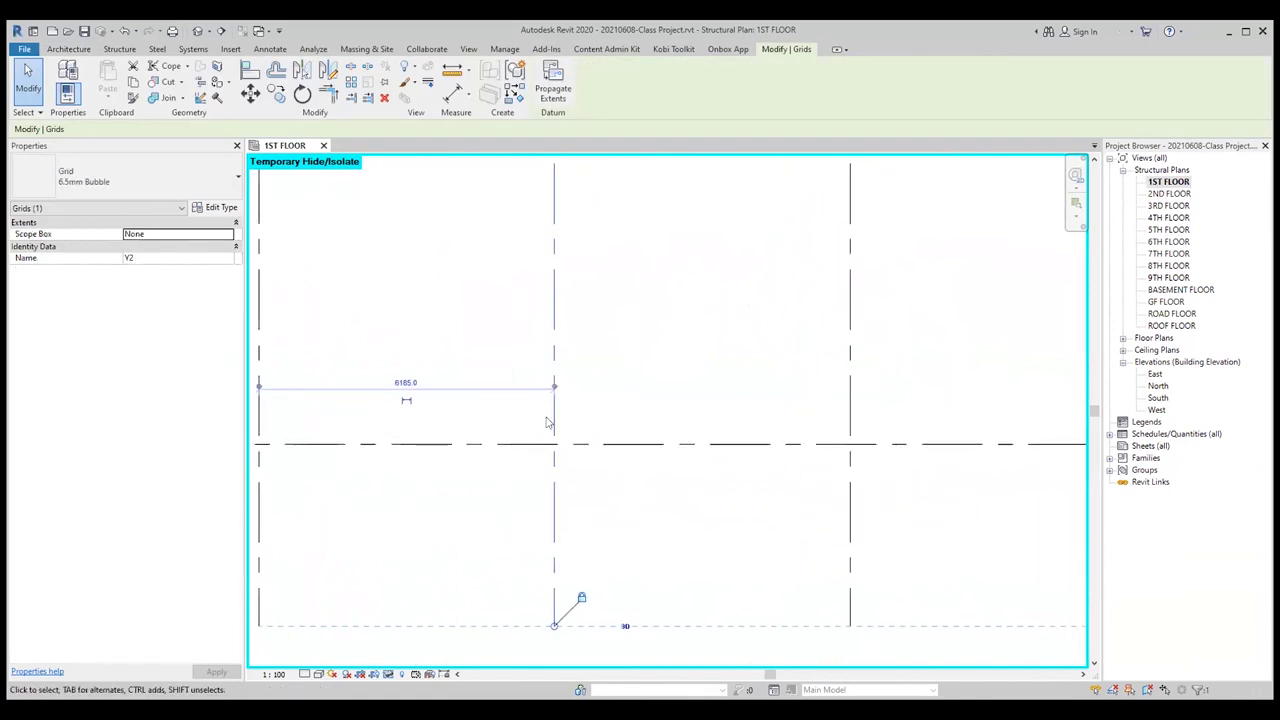
scroll(580, 386, "down", 1)
scroll(393, 341, "down", 1)
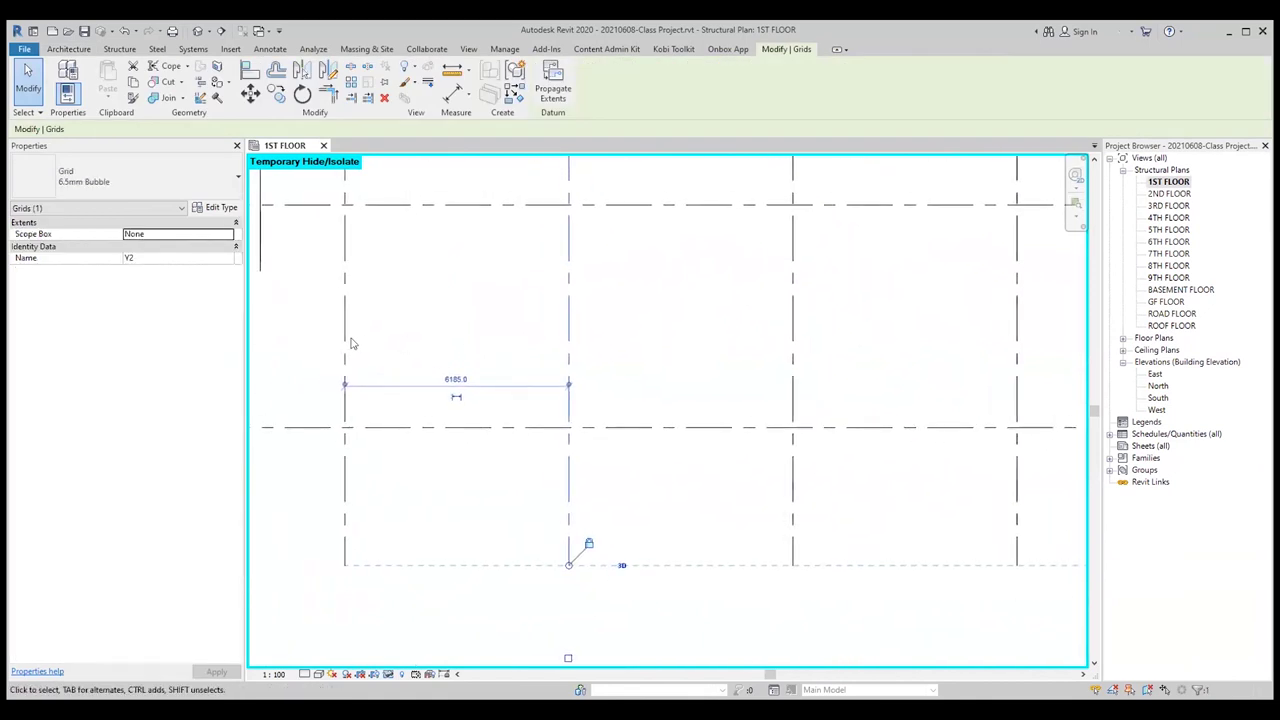
left_click(528, 348)
left_click(570, 349)
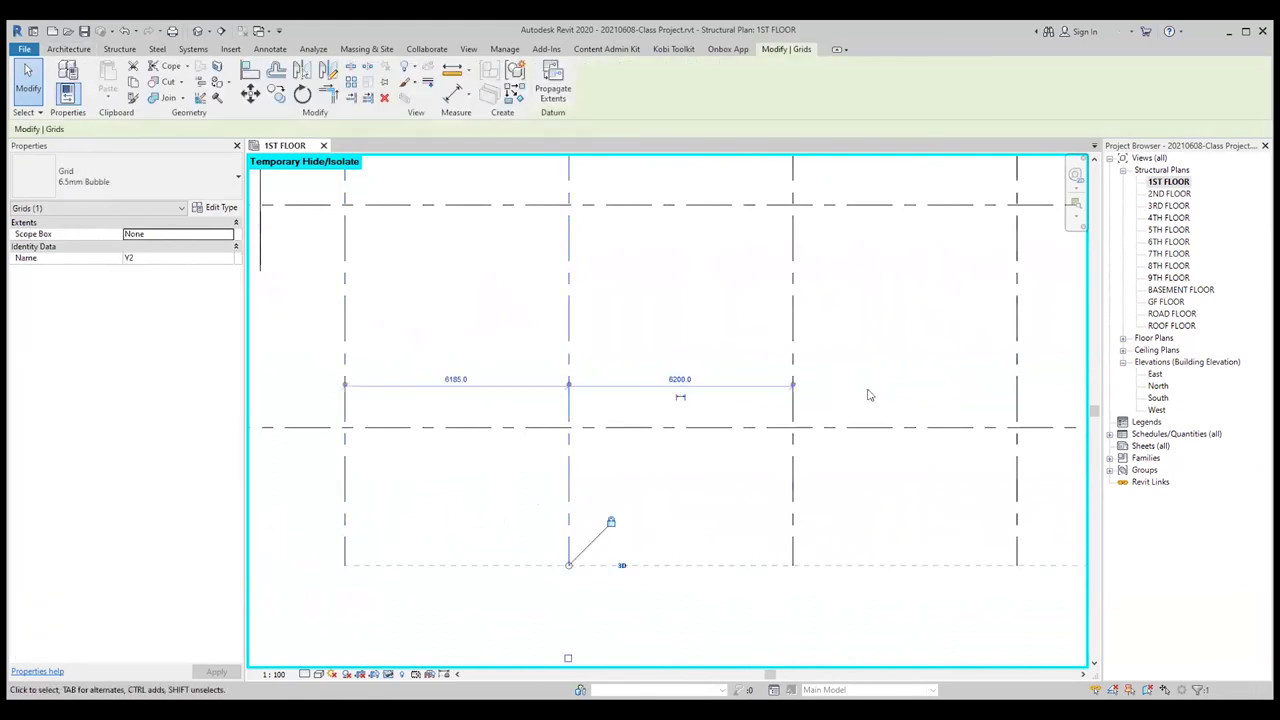
middle_click_drag(869, 395, 634, 426)
left_click(558, 390)
- Change the Y4–Y5 spacing from 4313.4 to 4315
left_click(786, 404)
scroll(848, 500, "up", 1)
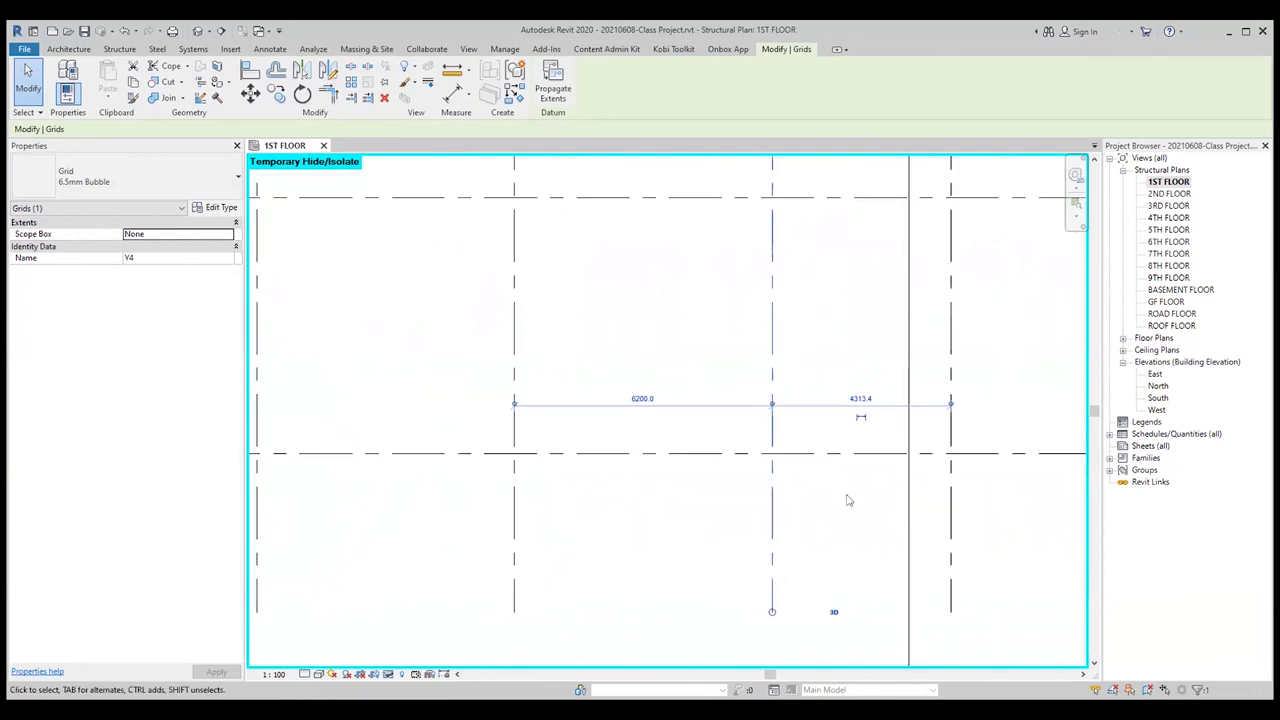
middle_click_drag(810, 511, 554, 549)
scroll(590, 450, "up", 1)
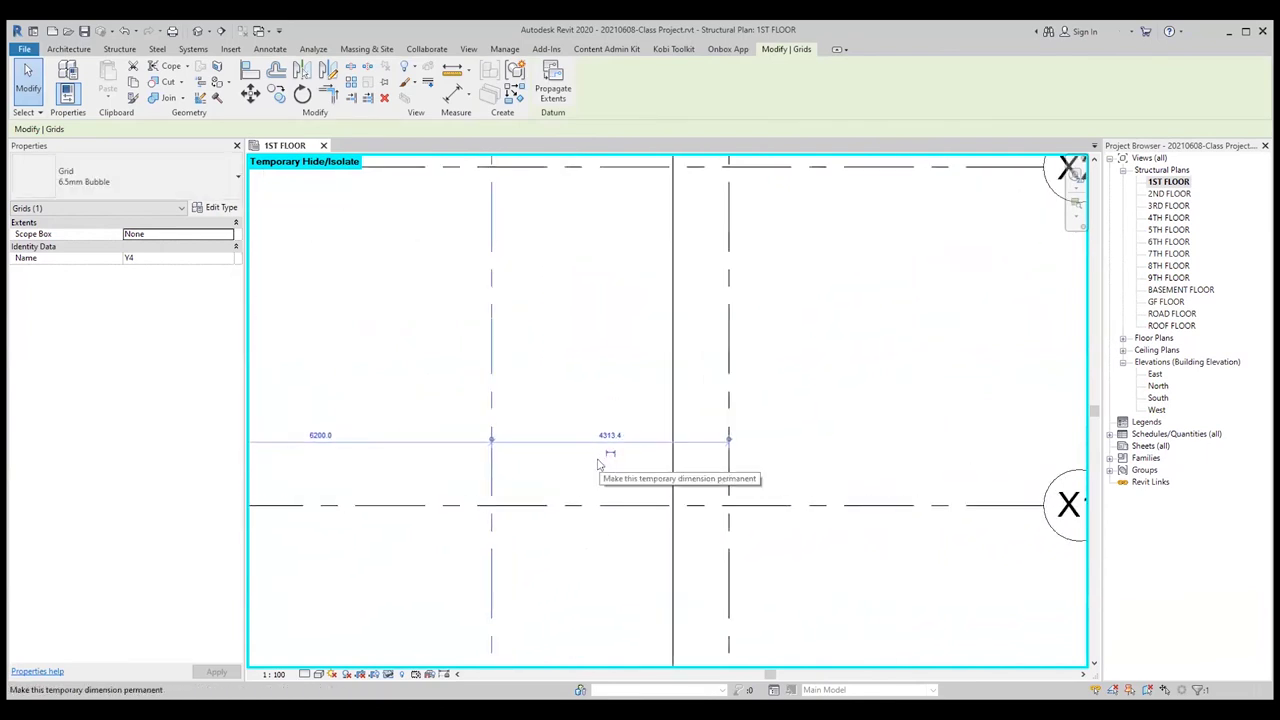
scroll(598, 463, "up", 2)
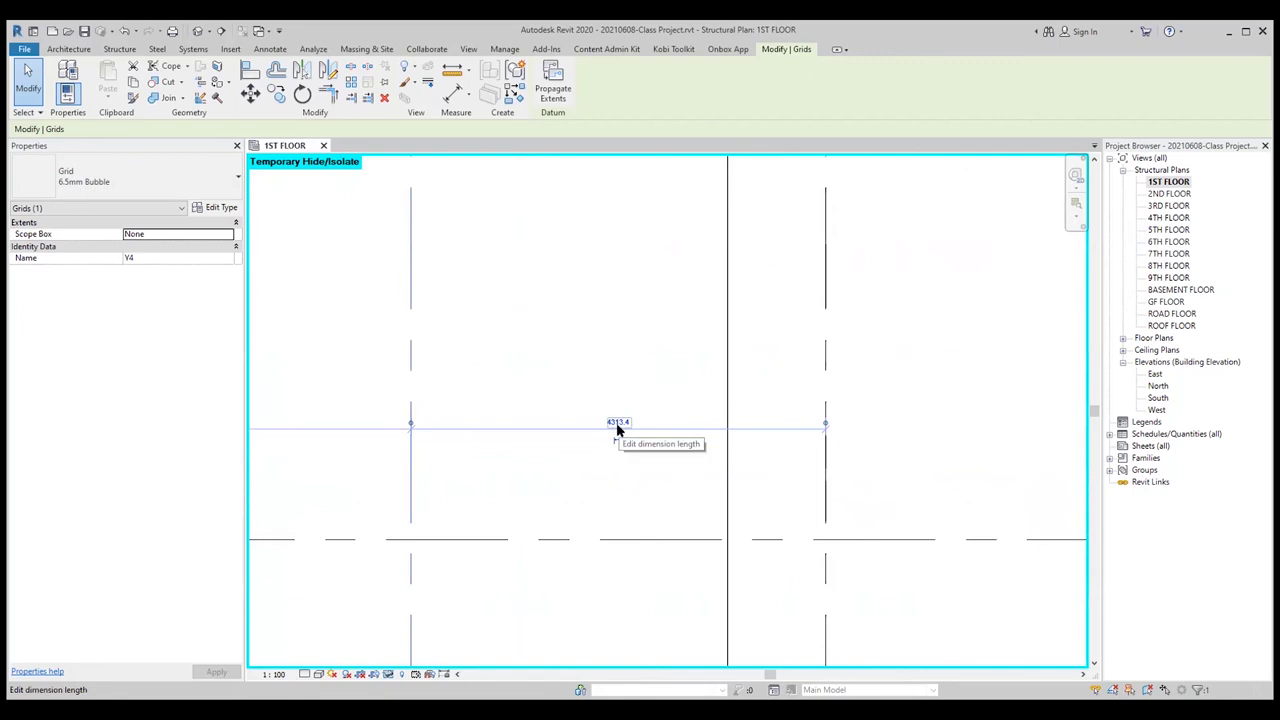
left_click(618, 424)
type("4315")
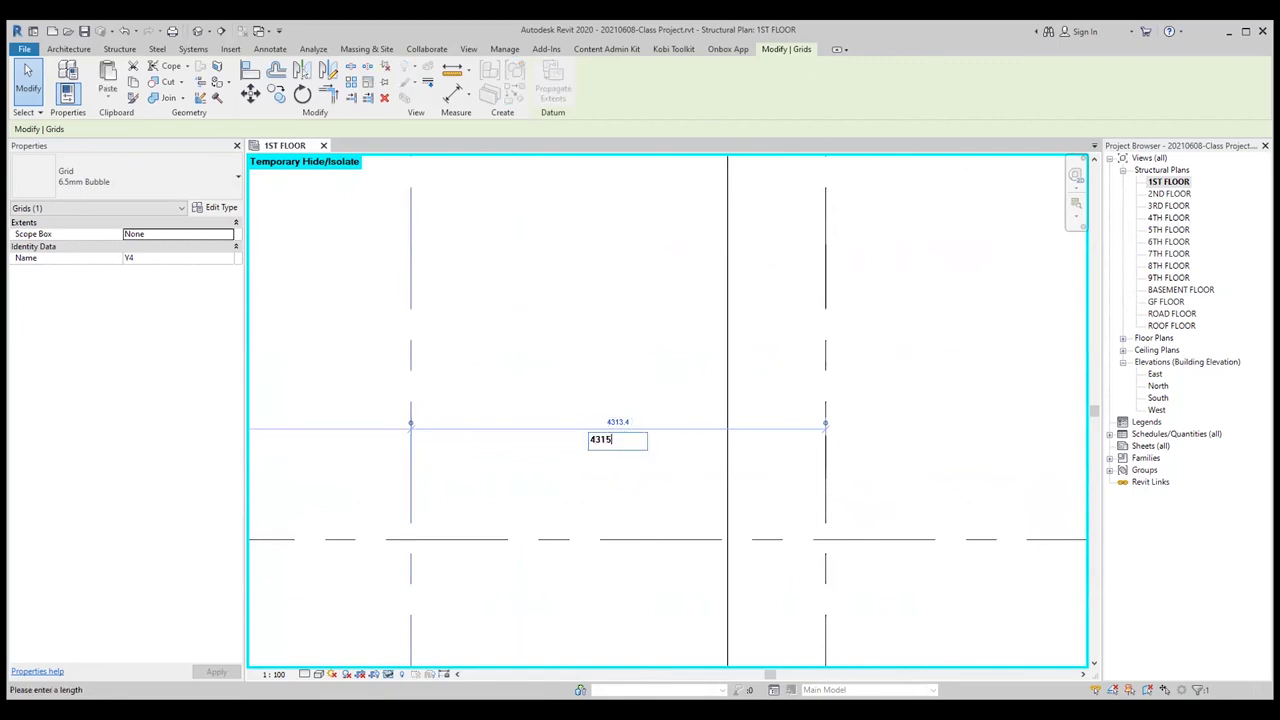
key("Return")
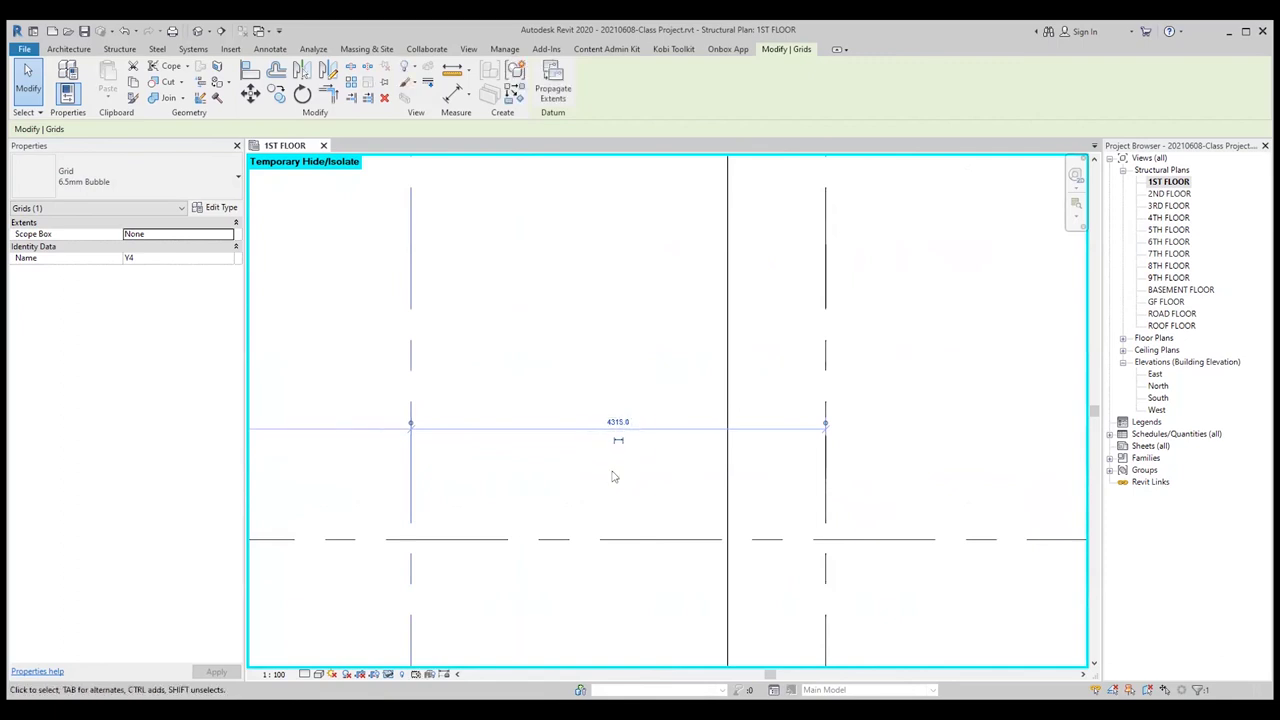
left_click(614, 477)
scroll(614, 477, "down", 2)
scroll(591, 551, "down", 2)
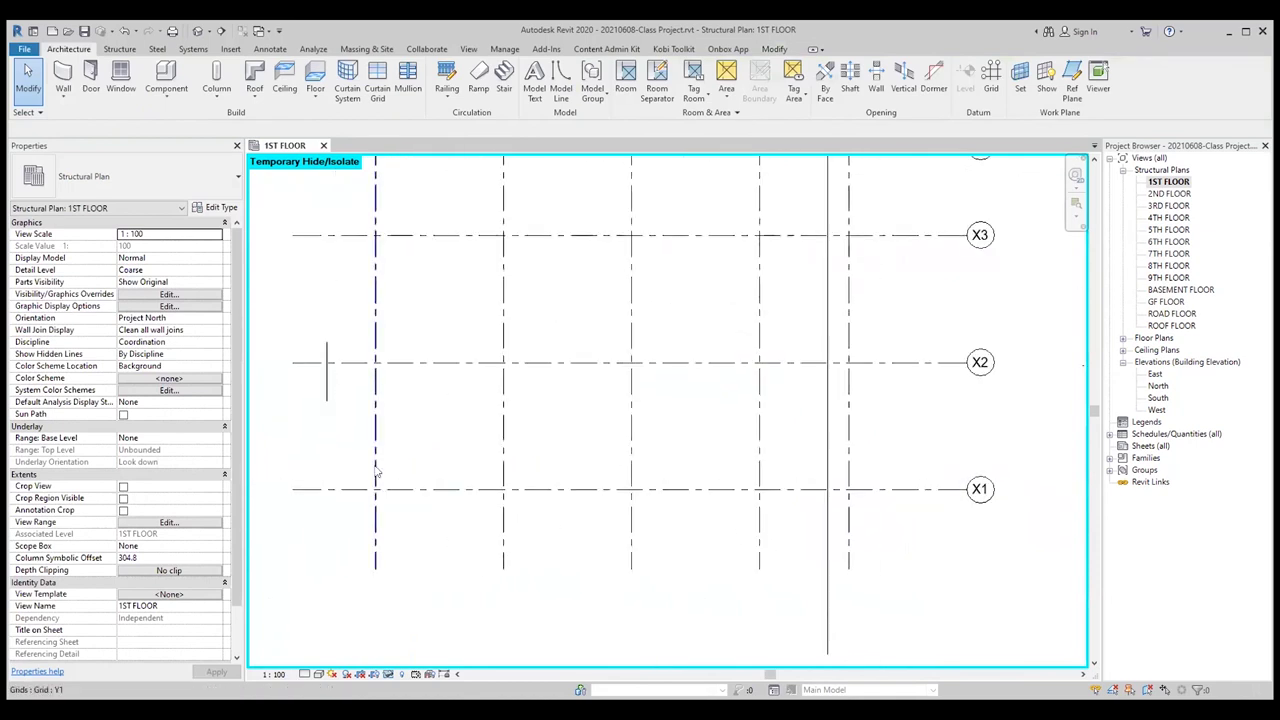
- Select grids Y1 through Y4 in turn to review their current spacings
left_click(377, 471)
left_click(504, 456)
left_click(631, 448)
left_click(759, 446)
left_click(378, 440)
left_click(503, 450)
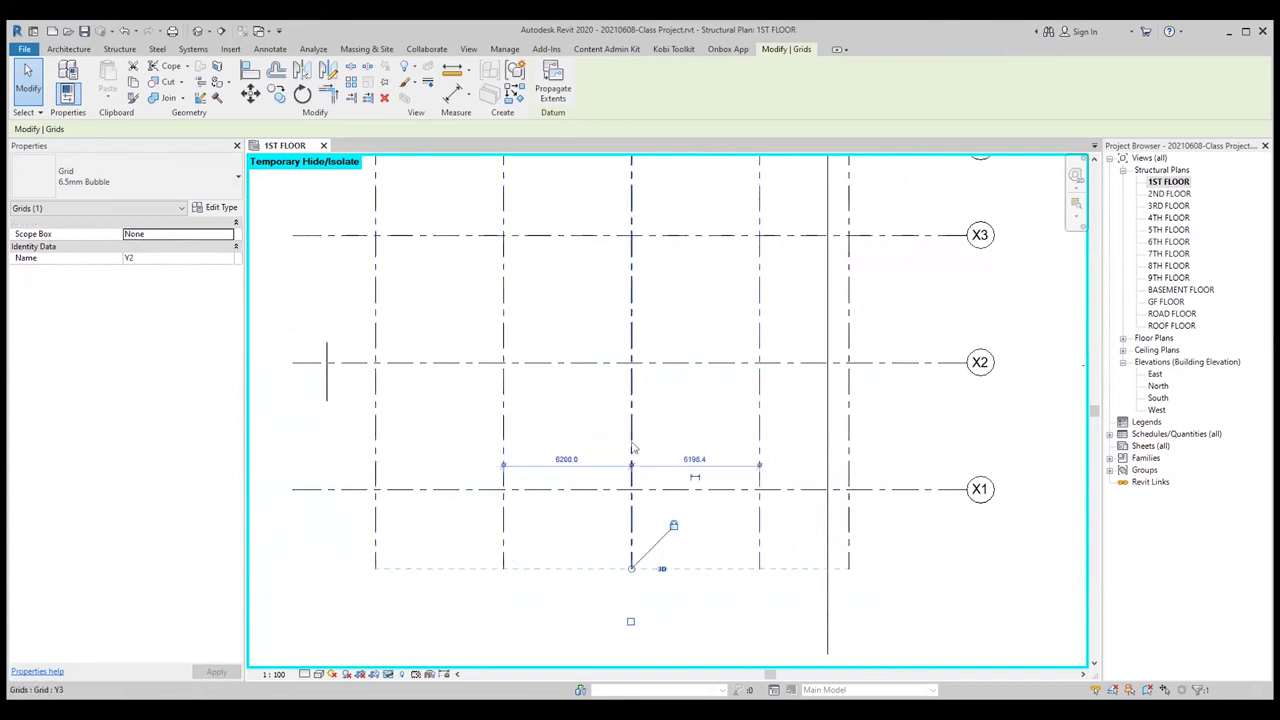
scroll(696, 458, "up", 2)
key("Escape")
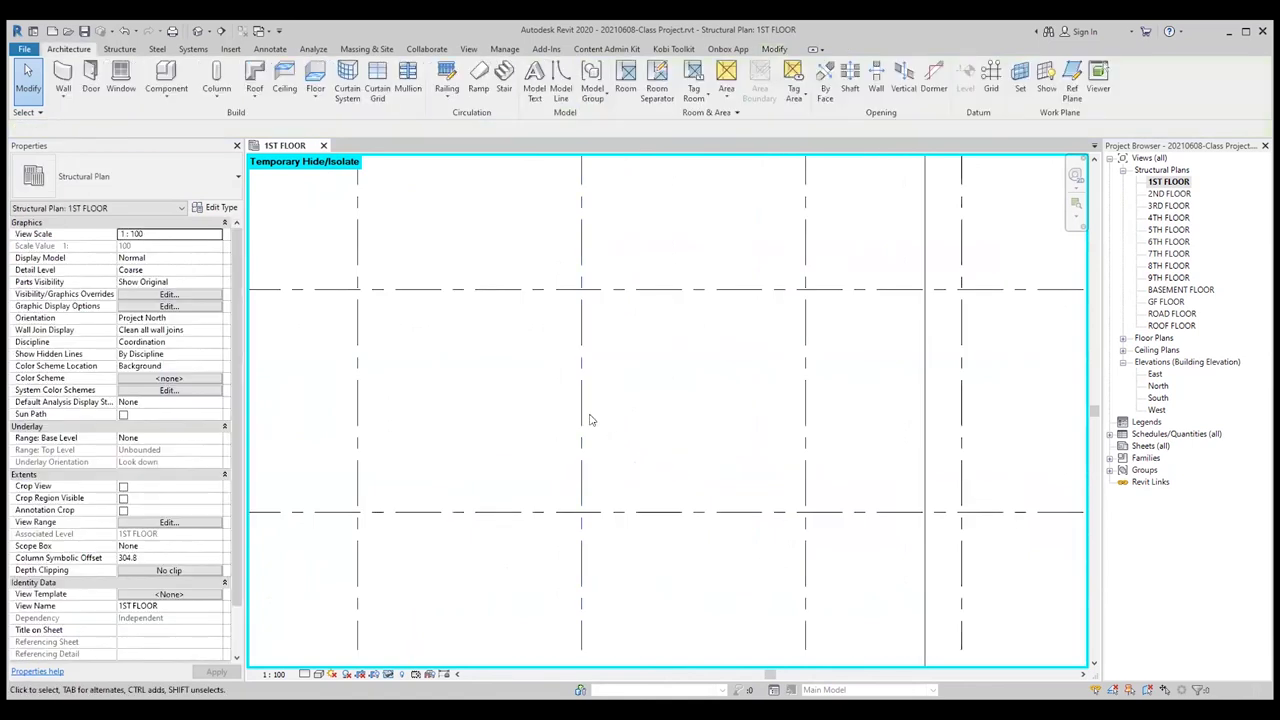
- Change grid Y3's 6198.4 spacing to 6200, then recheck grids Y3 and Y2
left_click(583, 420)
left_click(693, 463)
type("6200")
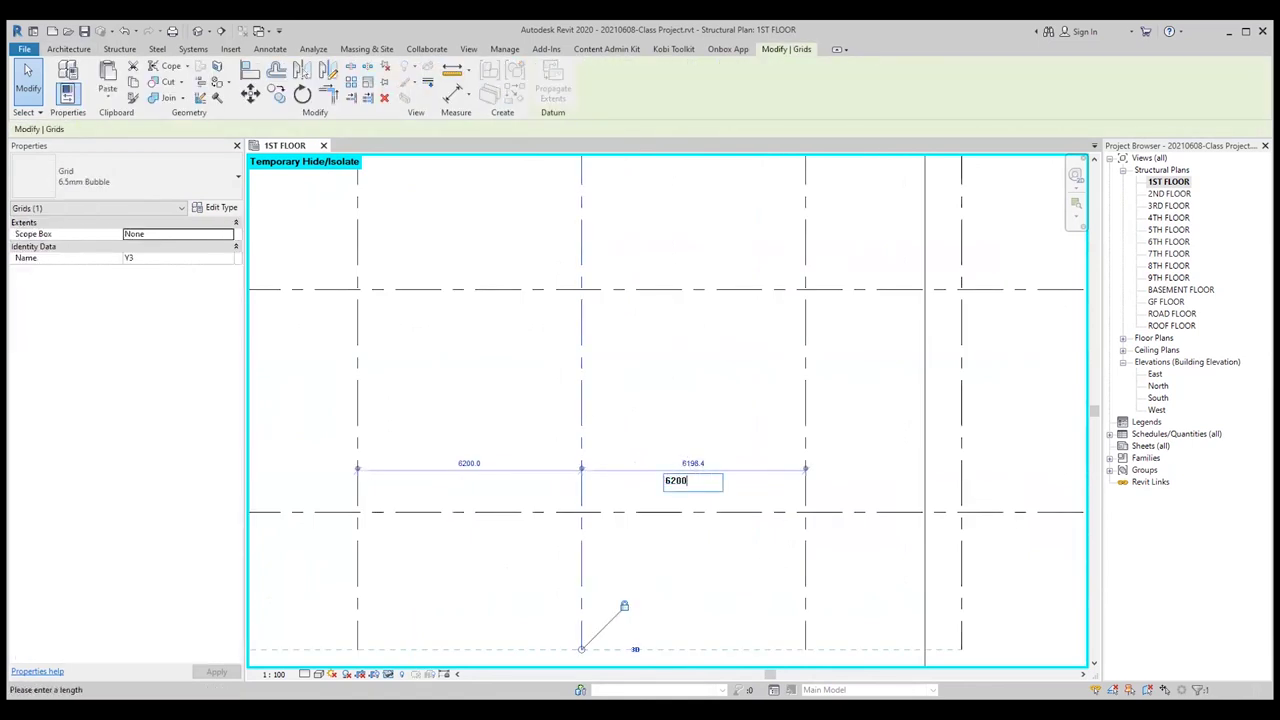
key("Return")
key("Escape")
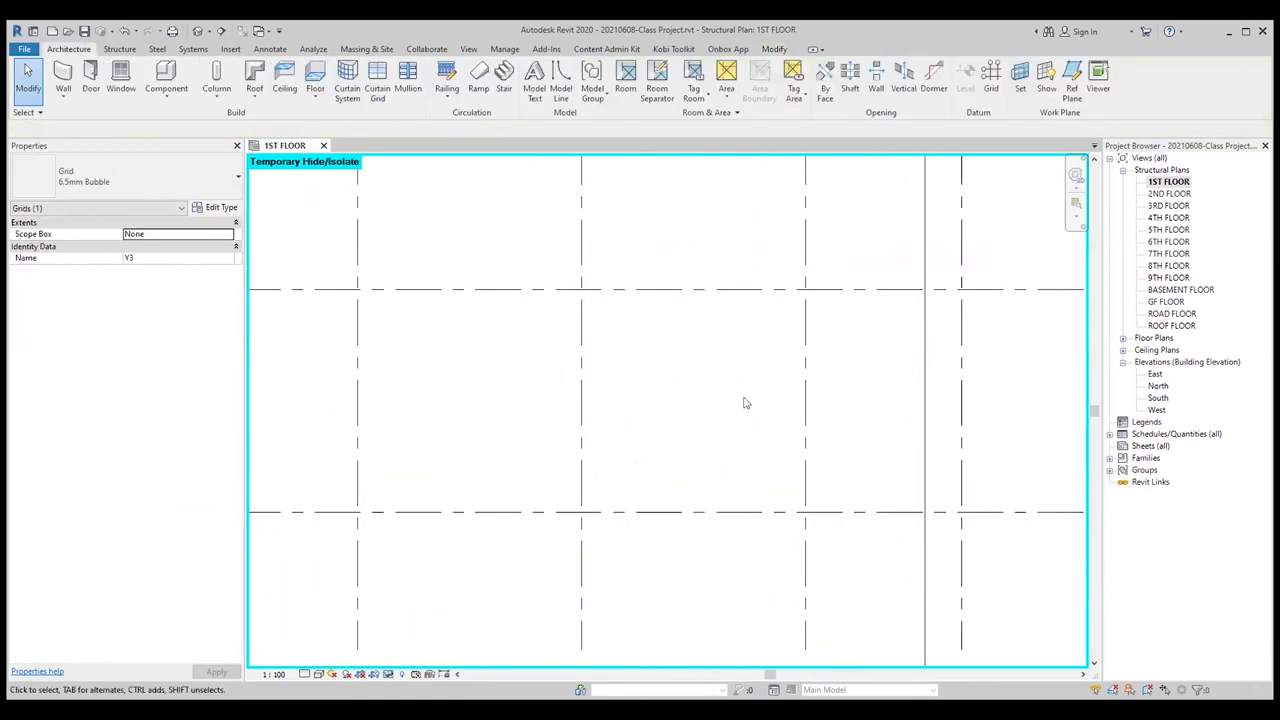
left_click(582, 456)
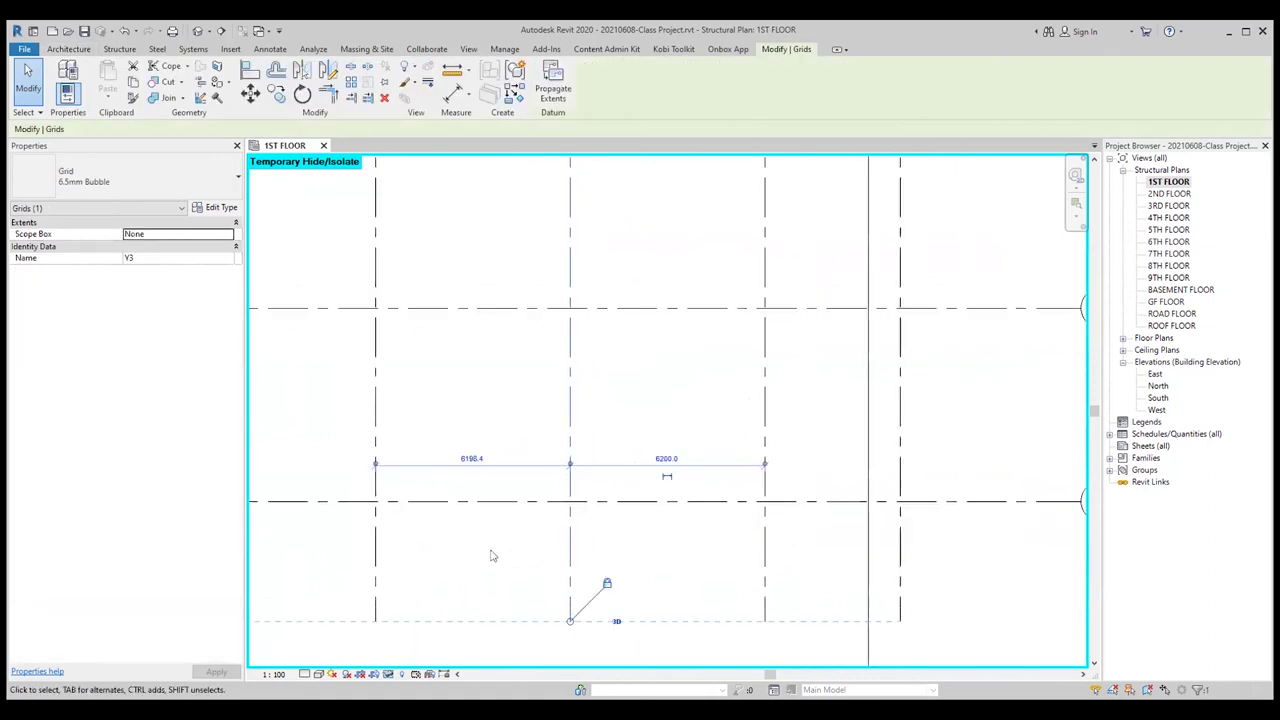
left_click(491, 557)
scroll(491, 557, "down", 1)
scroll(491, 557, "down", 1)
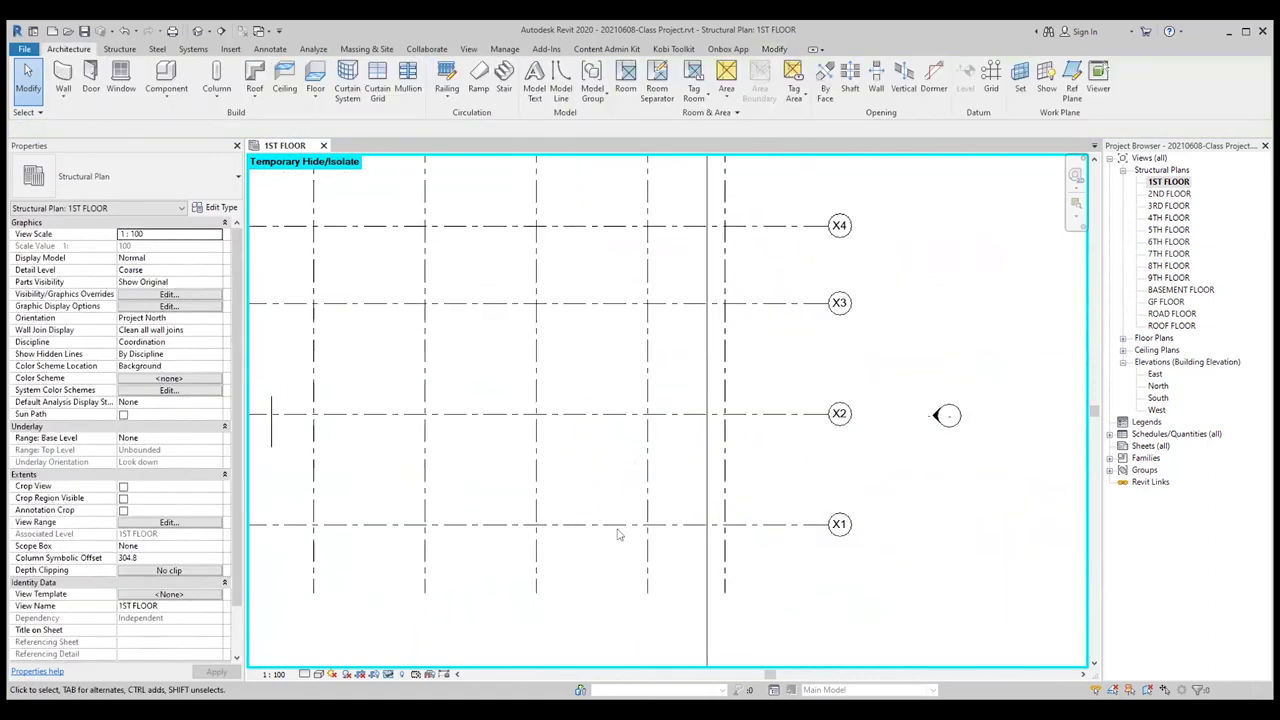
left_click(578, 460)
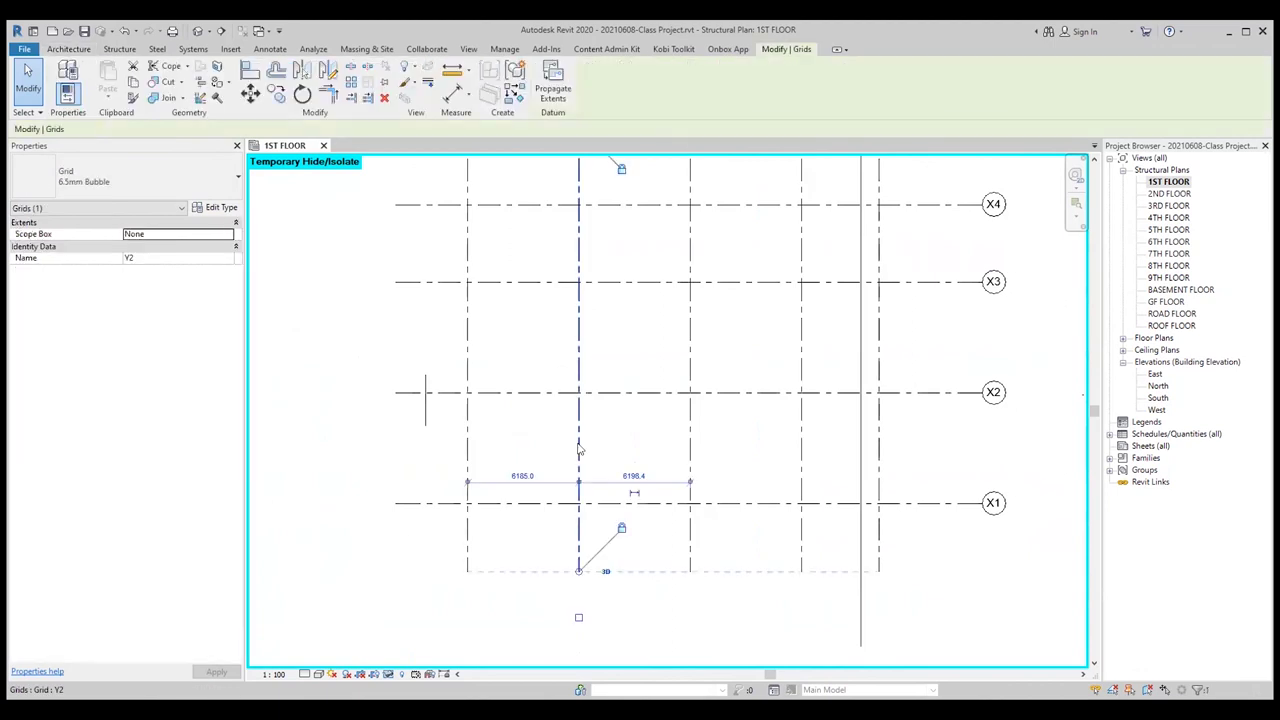